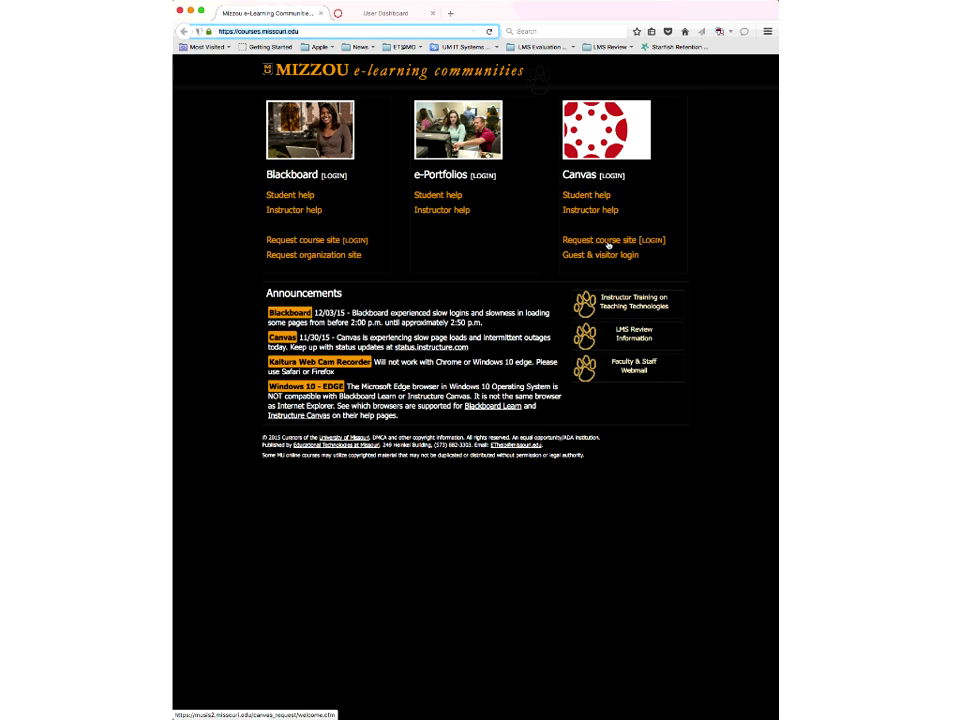
Switch to the Canvas user dashboard and dismiss the announcement about Canvas Commons.
left_click(692, 238)
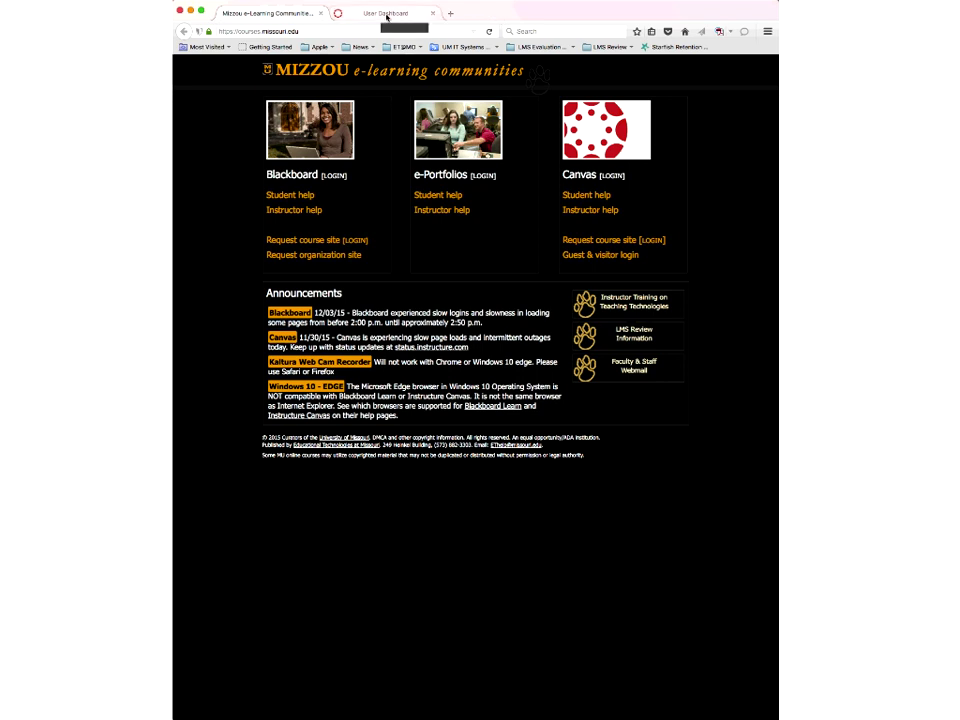
left_click(386, 14)
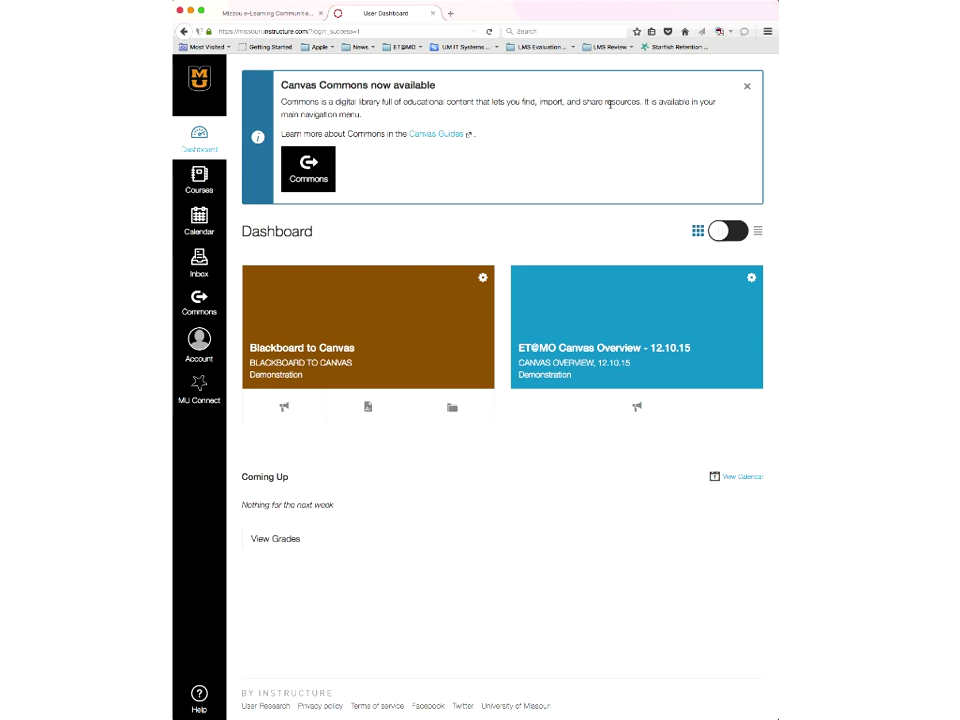
left_click_drag(281, 85, 432, 87)
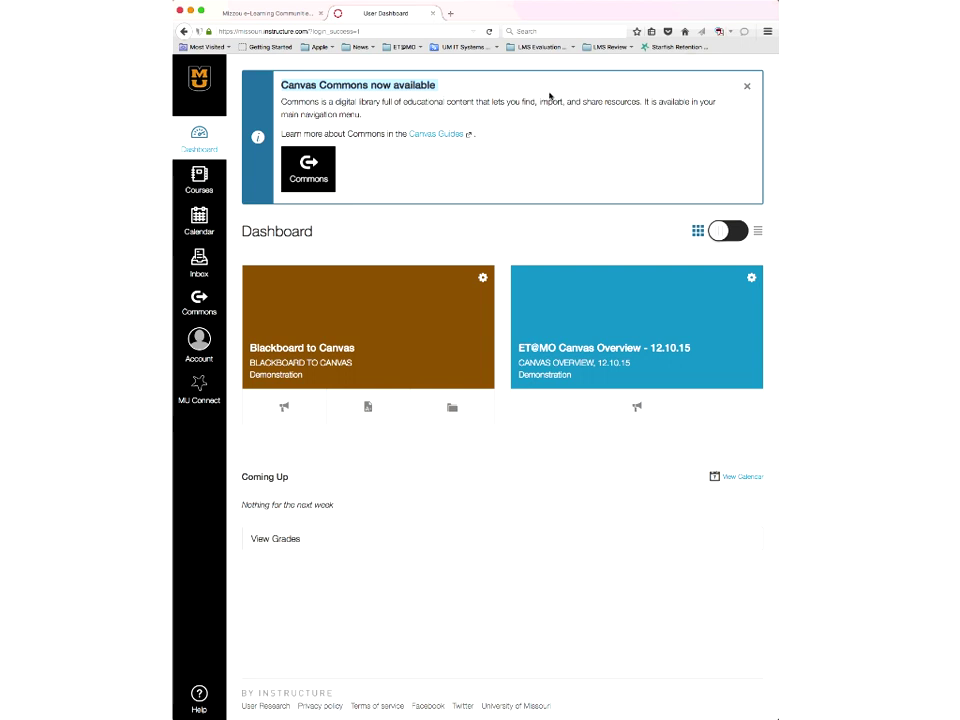
left_click(551, 96)
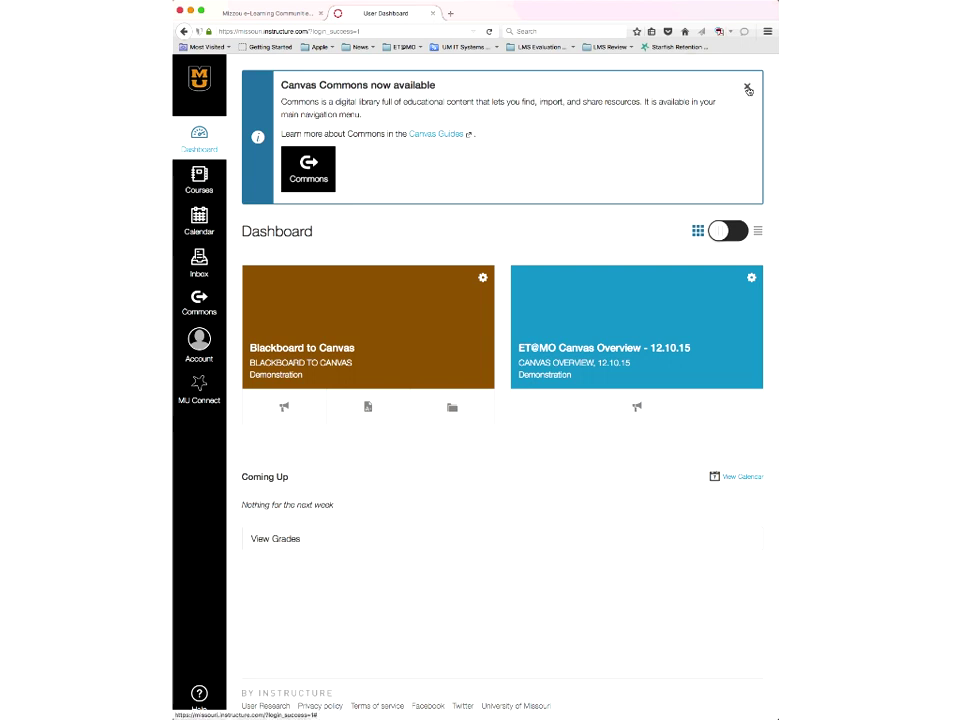
left_click(747, 89)
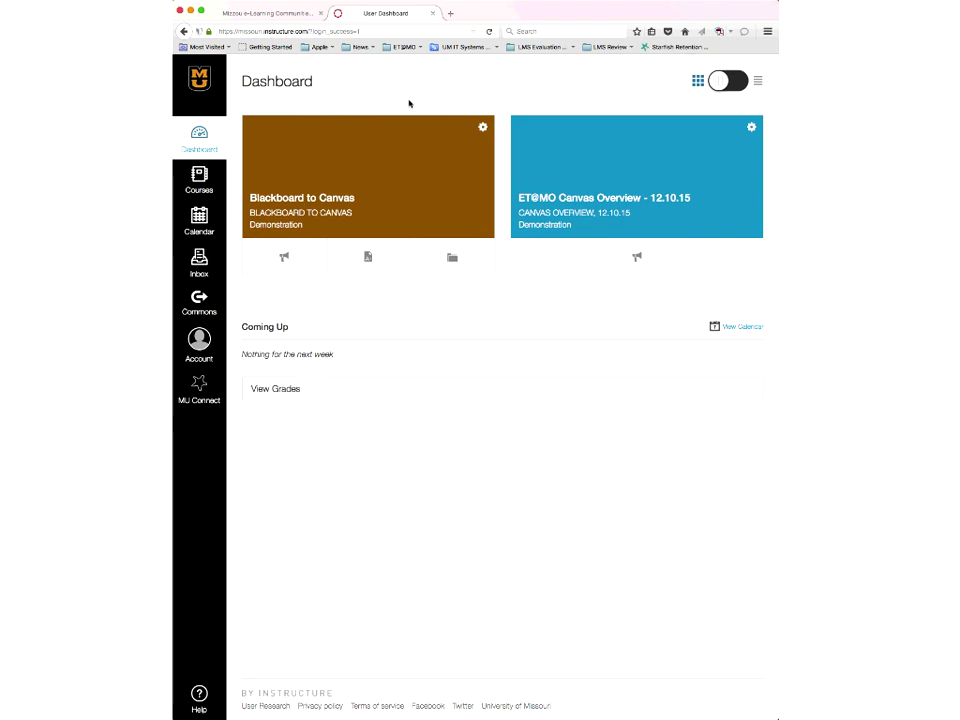
Change the dashboard from course cards to the Recent Activity list view.
left_click(561, 173)
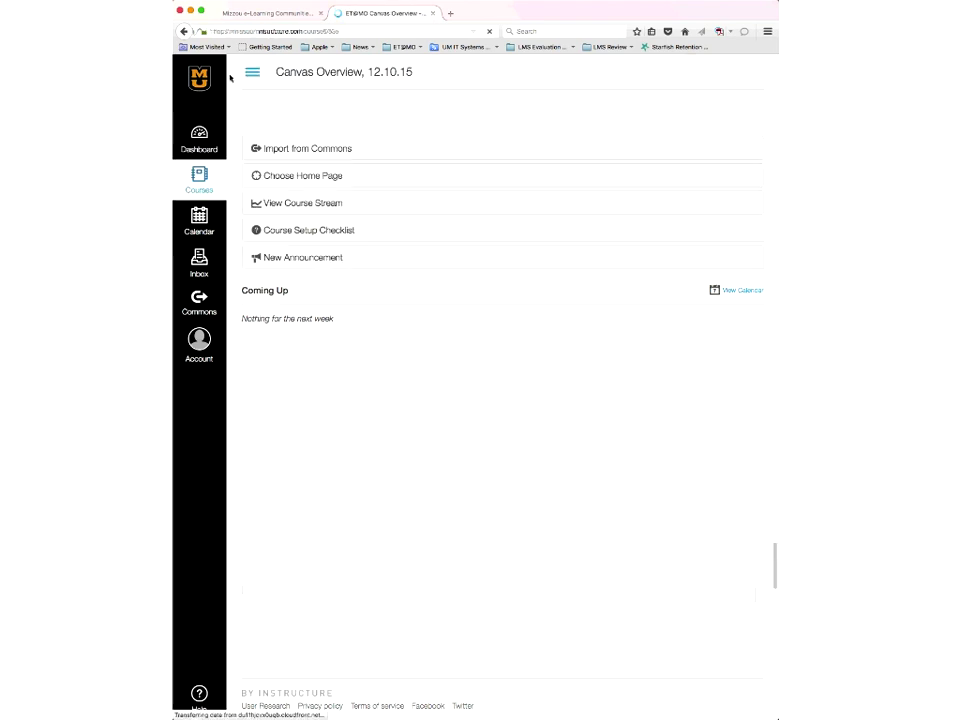
left_click(184, 32)
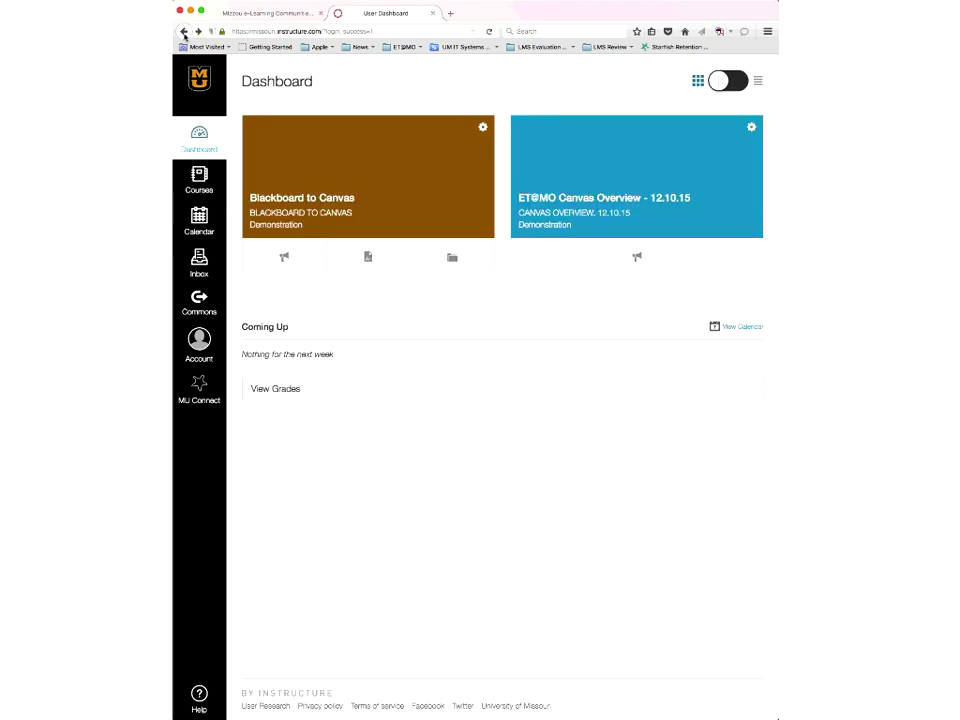
left_click(758, 82)
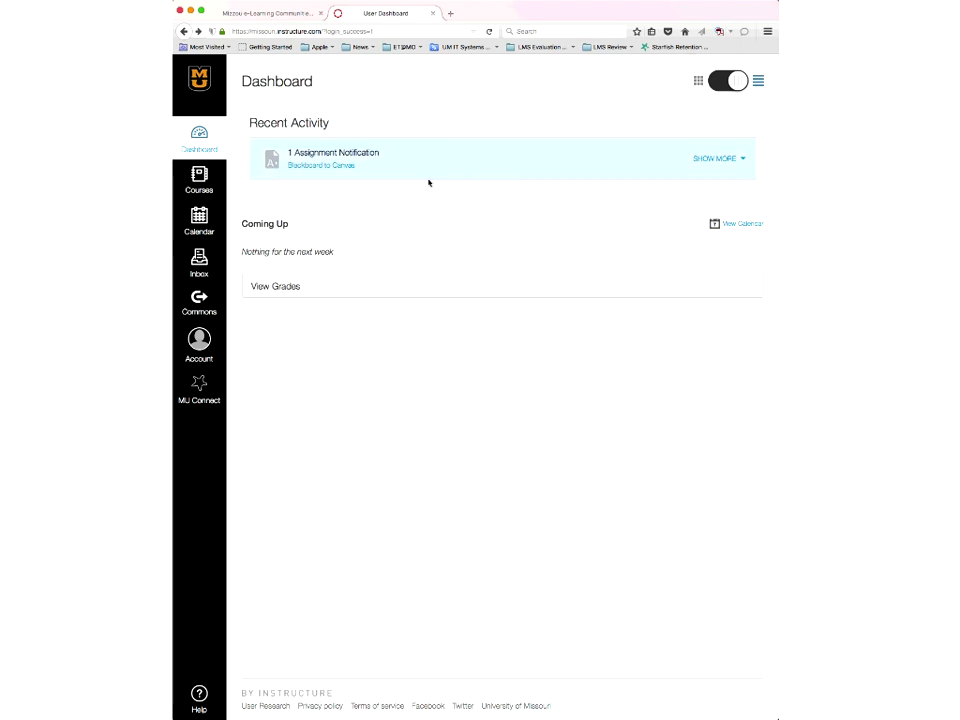
View the Blackboard to Canvas assignments from the recent activity entry, and return to the dashboard to list the courses.
left_click(343, 166)
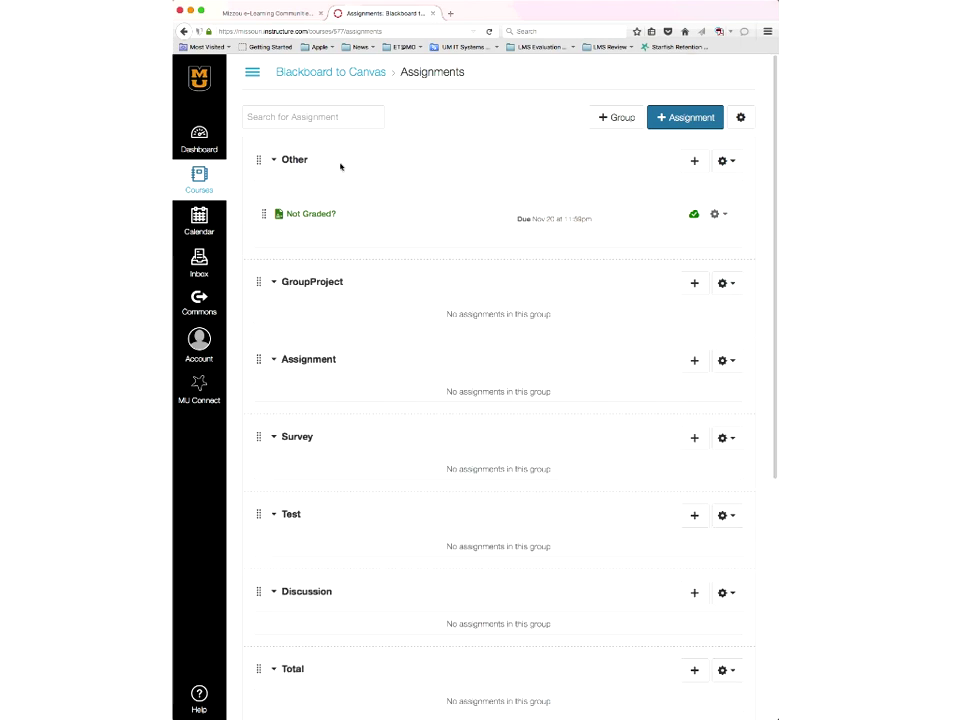
left_click(202, 144)
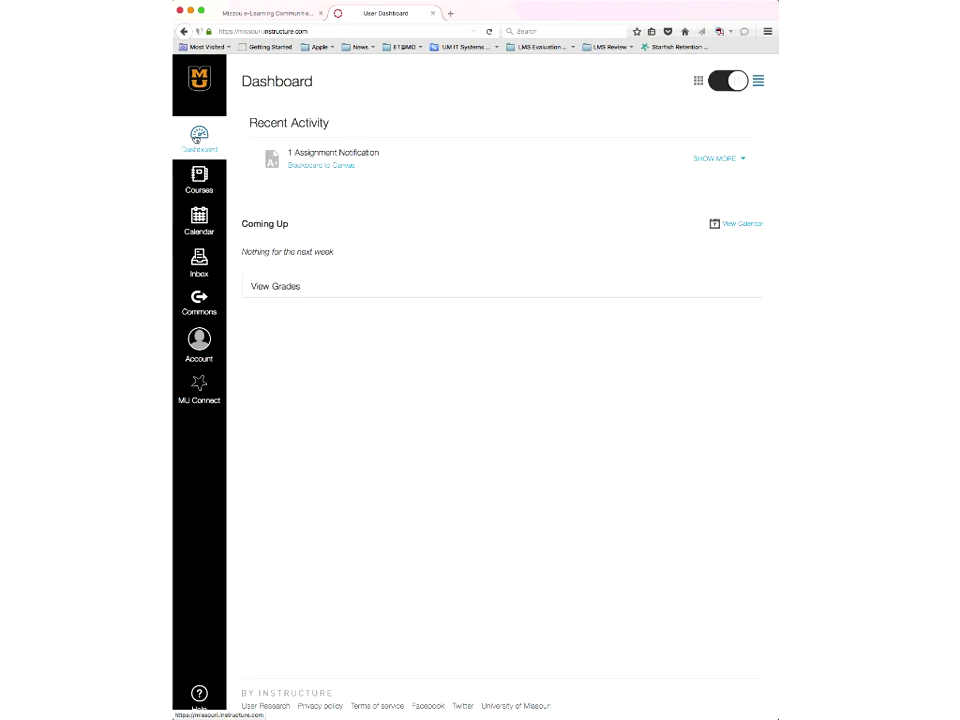
left_click(202, 184)
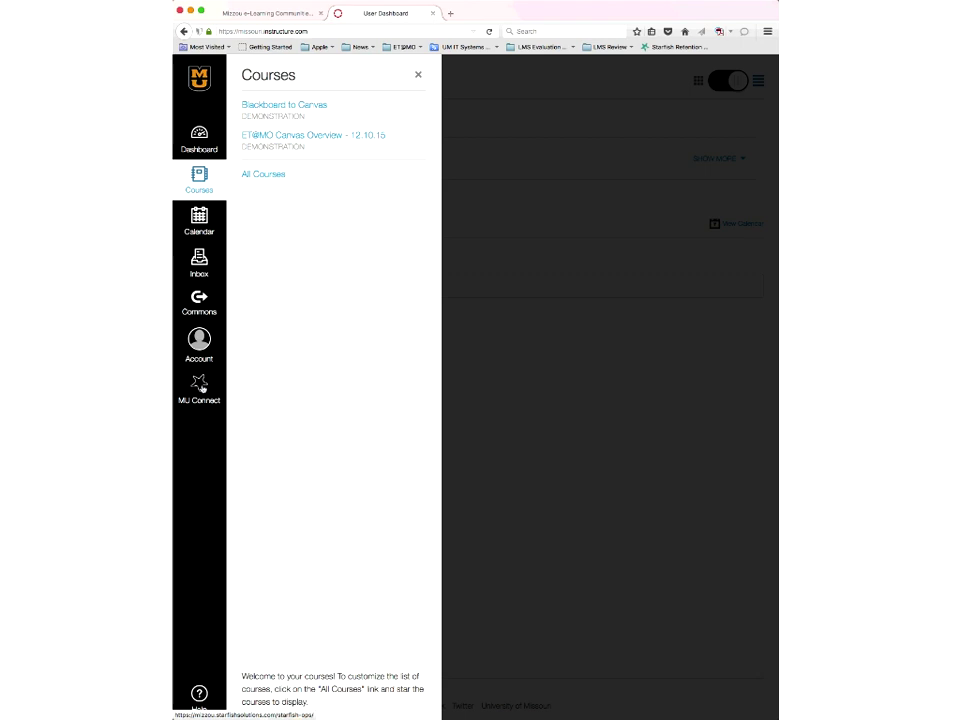
Open the calendar in month view and widen the browser window.
left_click(202, 220)
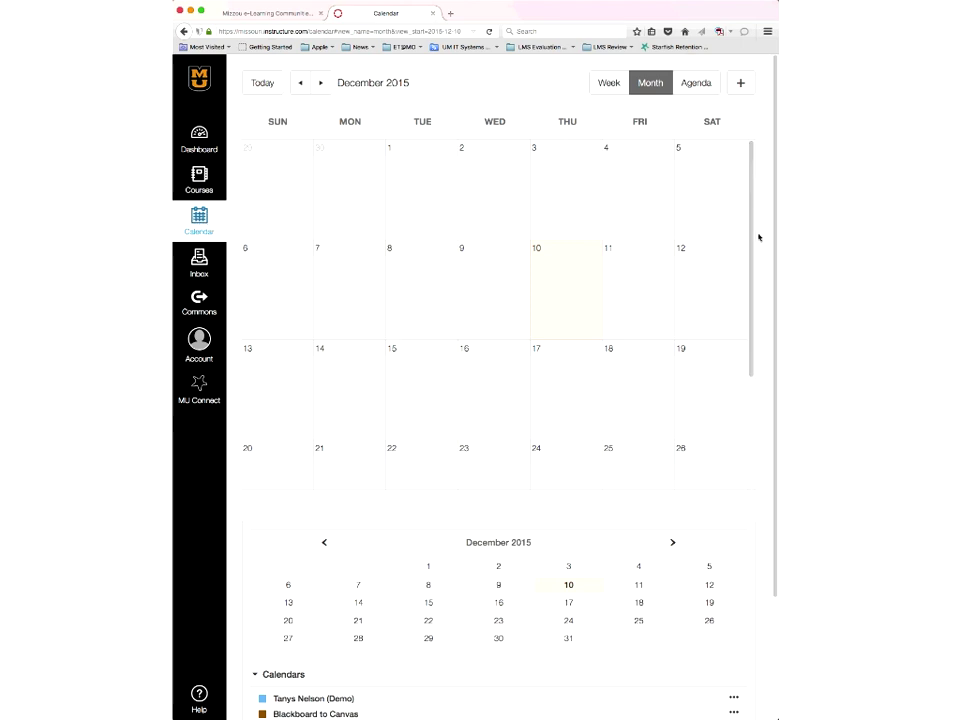
left_click_drag(776, 234, 873, 234)
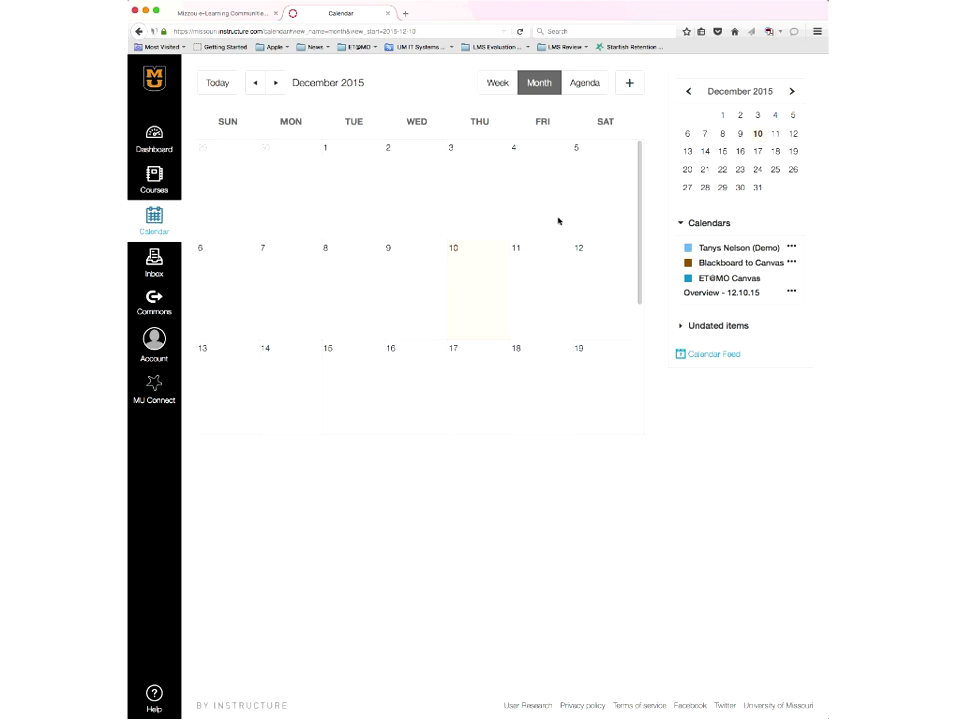
Toggle the personal, Blackboard to Canvas and ET@MO Canvas Overview calendars off and back on.
left_click(688, 249)
left_click(688, 264)
left_click(688, 264)
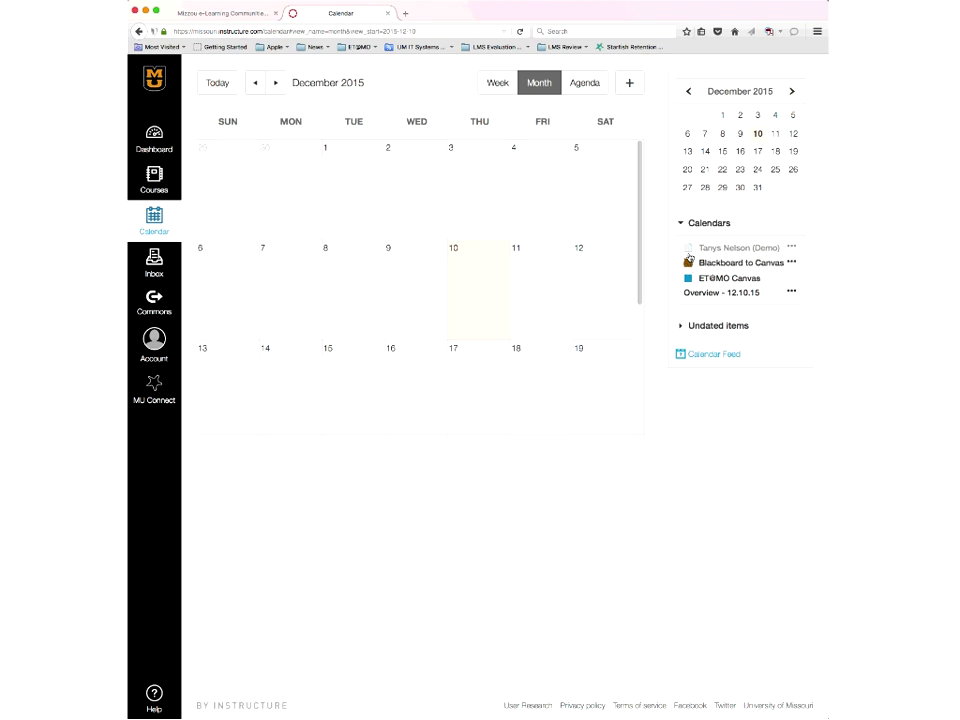
left_click(688, 248)
left_click(688, 279)
left_click(688, 280)
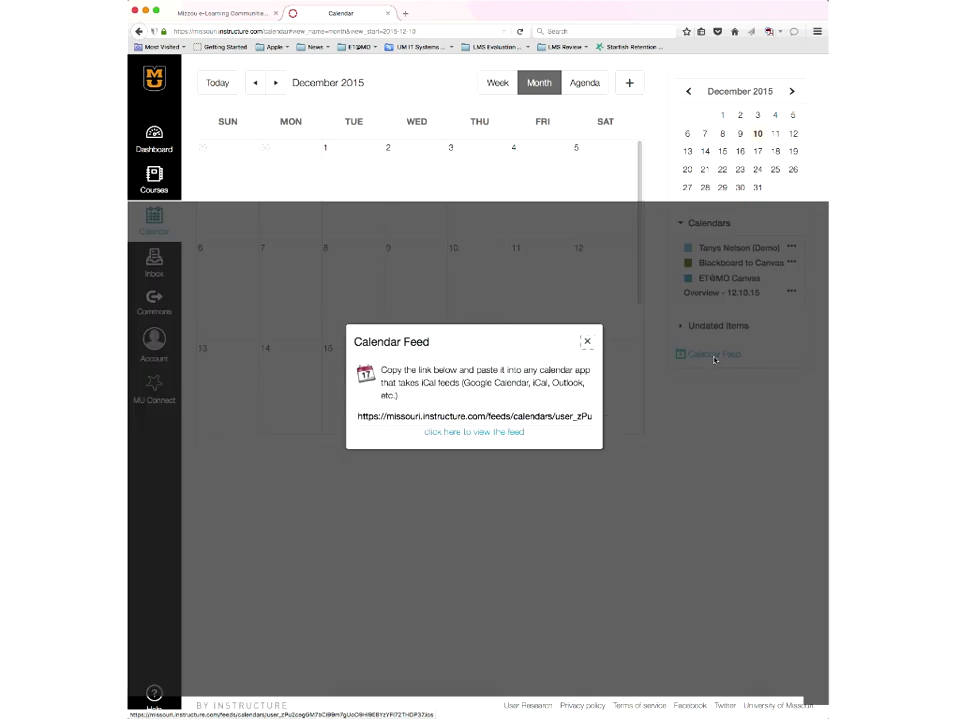
Select the full iCal link in the calendar feed dialog and close the dialog.
left_click(457, 417)
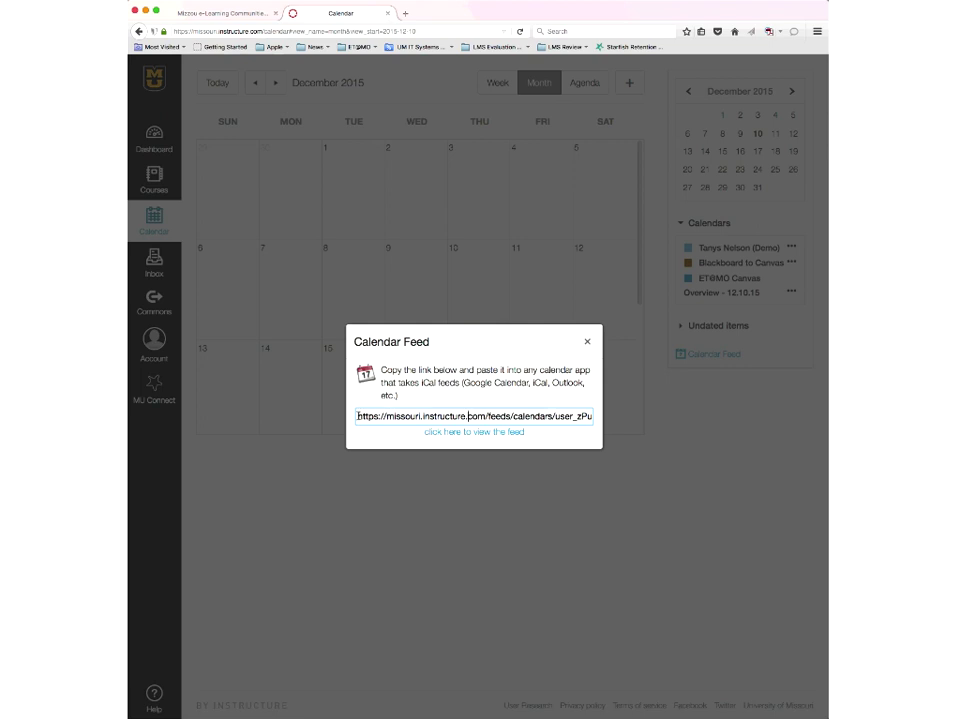
left_click_drag(358, 416, 601, 416)
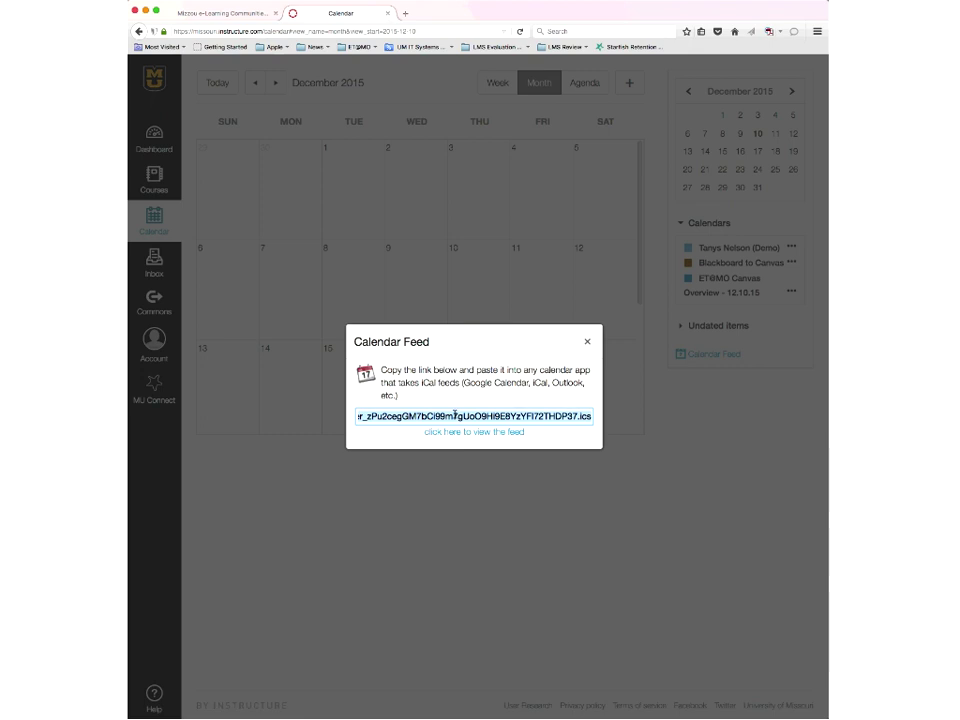
left_click(588, 342)
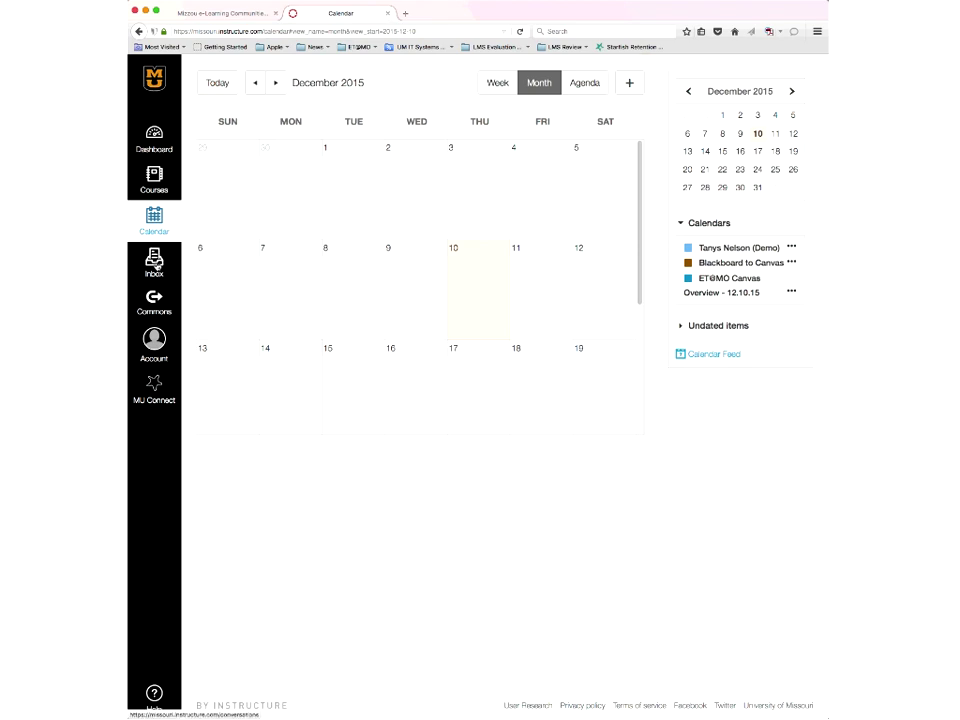
Open the conversations inbox and view the choices of its course filter, keeping All Courses.
left_click(155, 260)
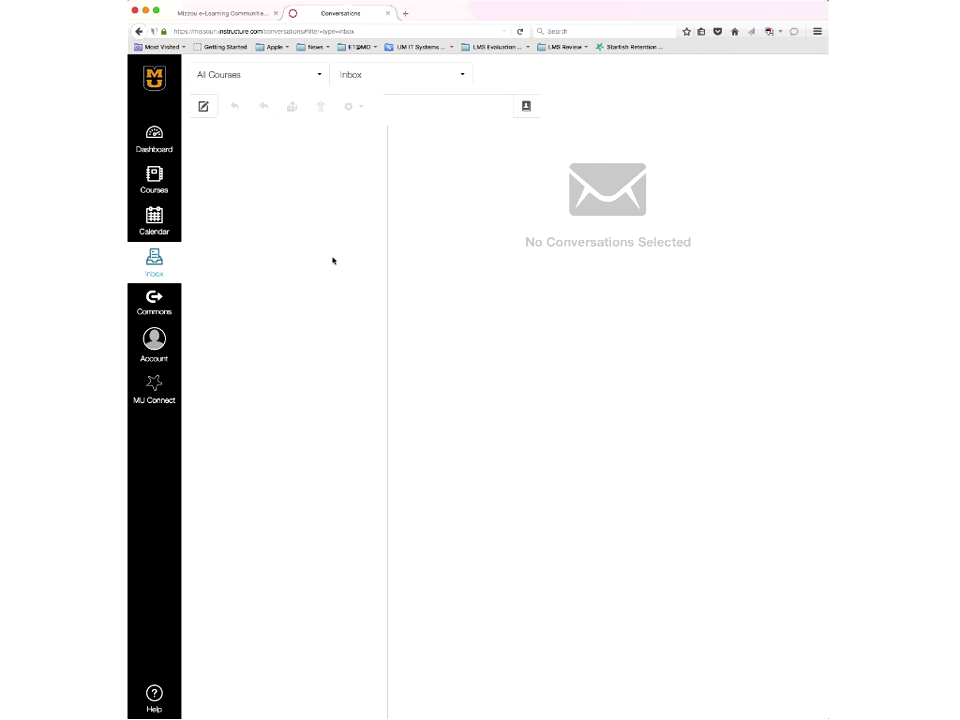
left_click(319, 76)
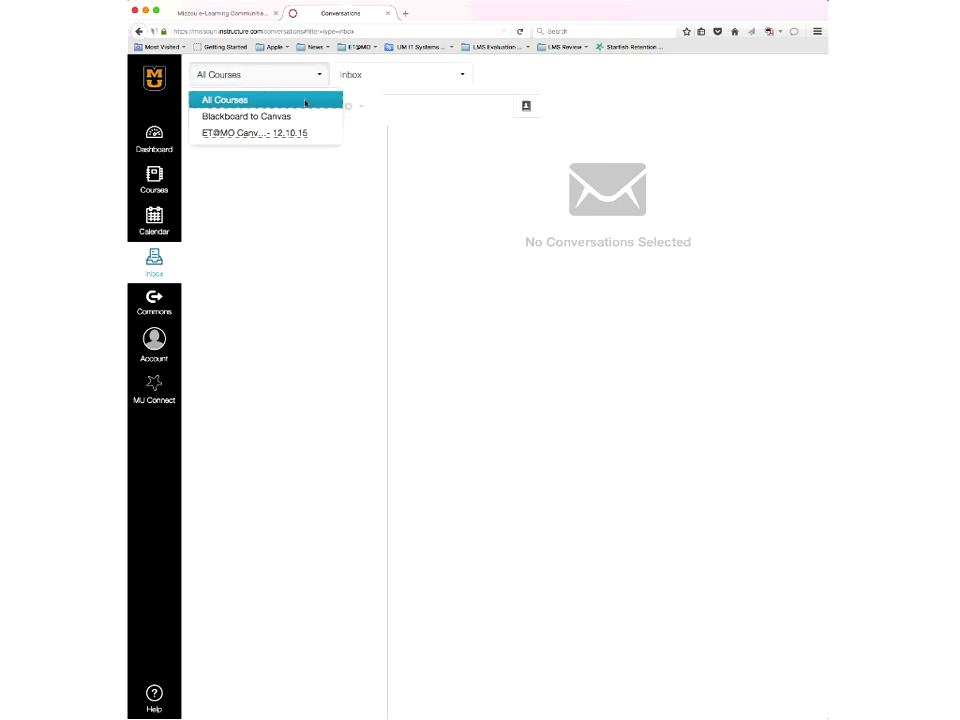
left_click(230, 78)
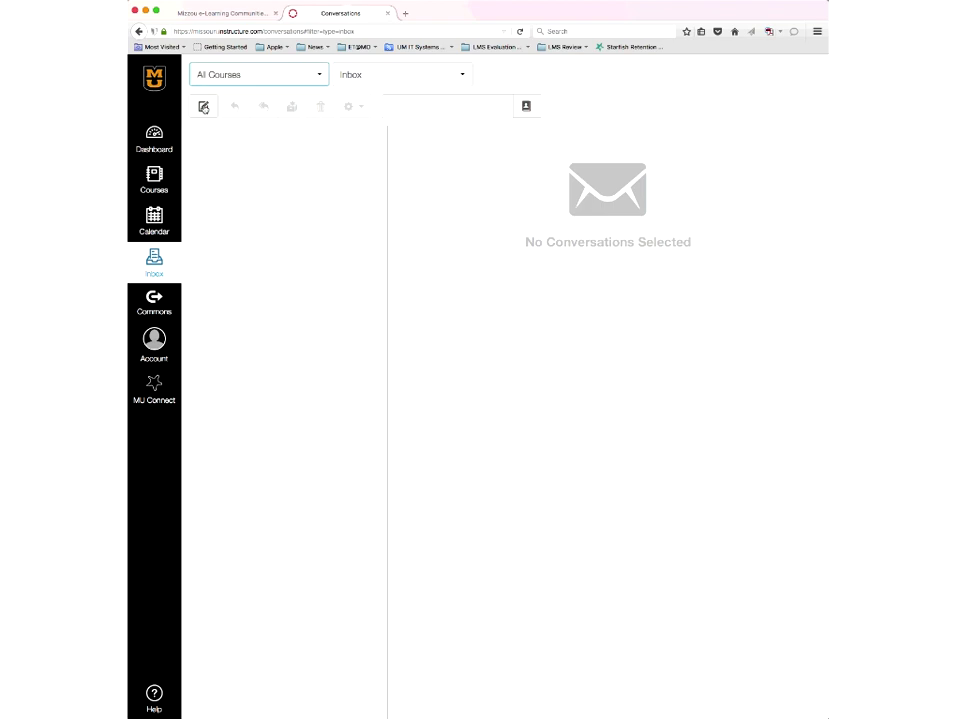
Compose a new inbox message and choose Blackboard to Canvas as its course.
left_click(204, 107)
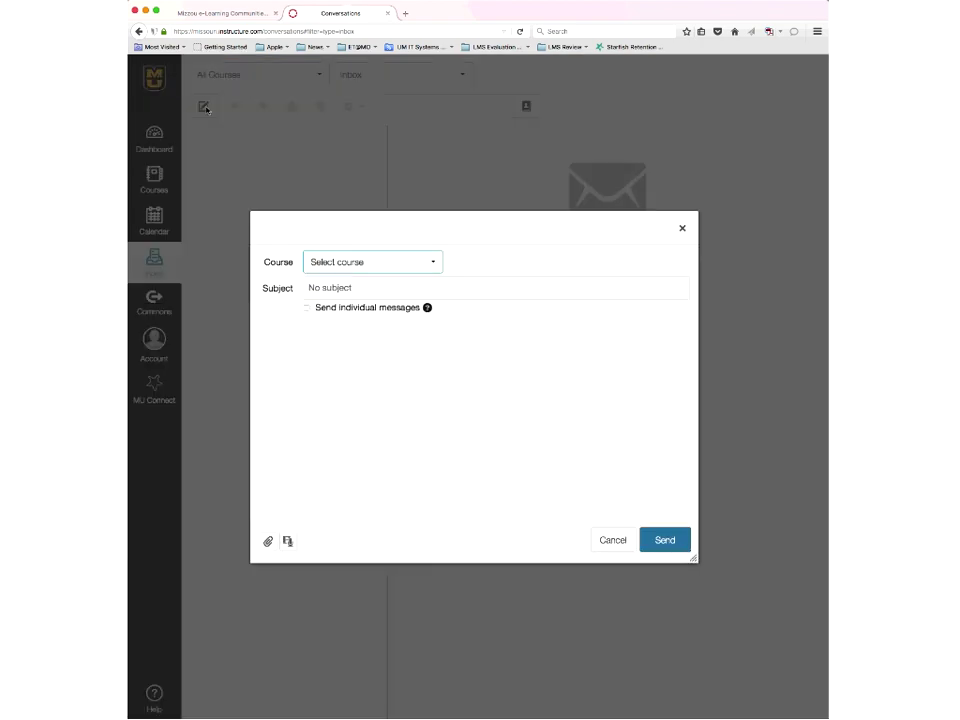
left_click(434, 264)
key("Down")
key("Up")
key("Up")
key("Down")
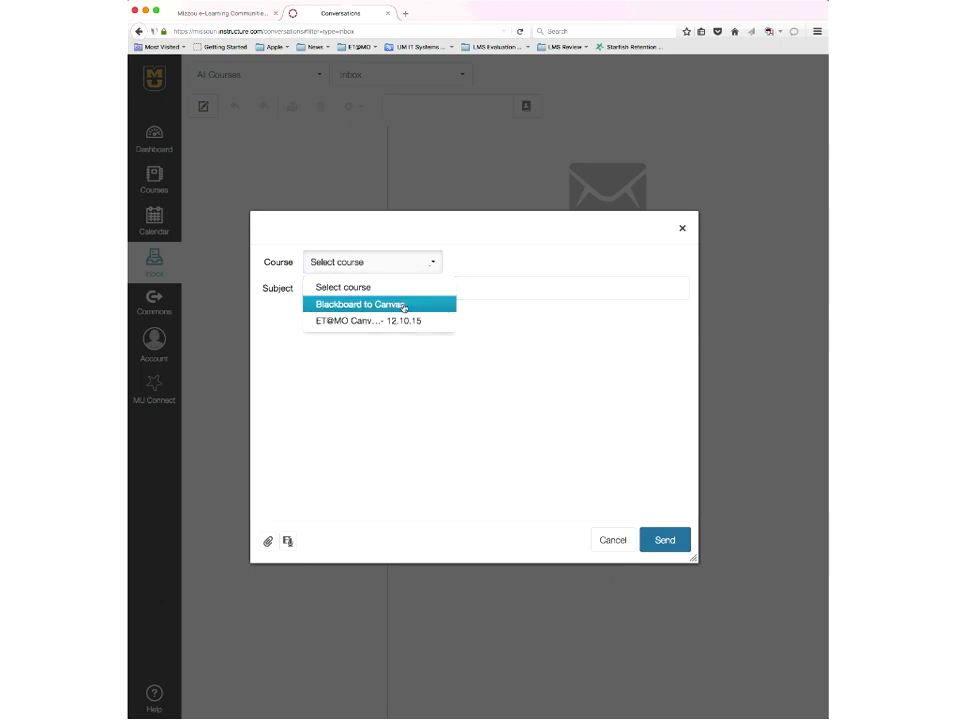
left_click(404, 305)
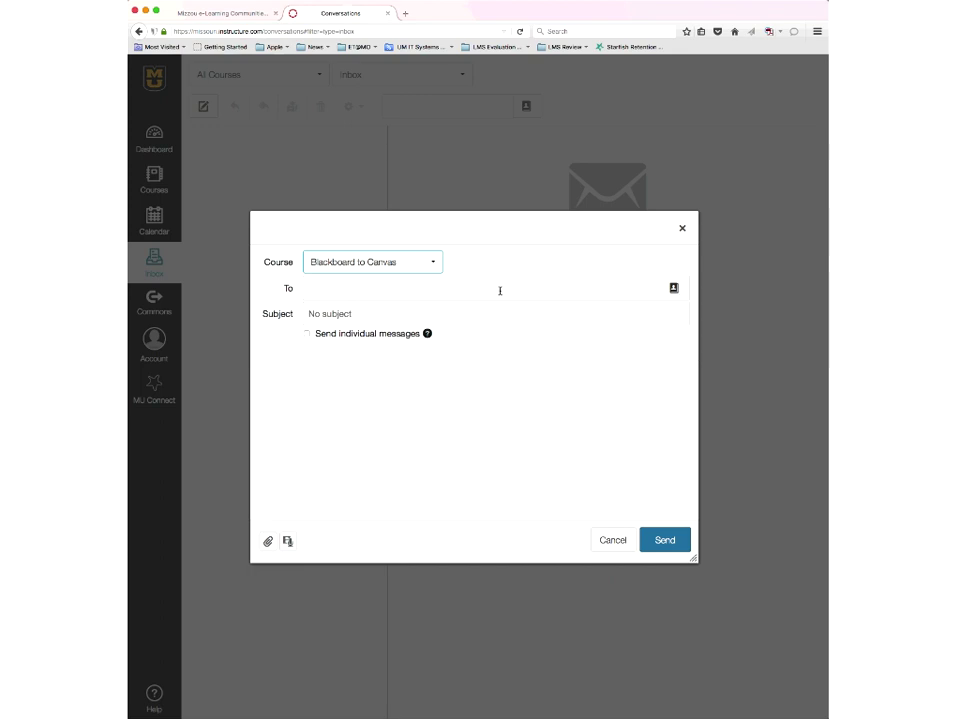
Browse the recipient groups in the message's address book and cancel the unsent message.
left_click(673, 290)
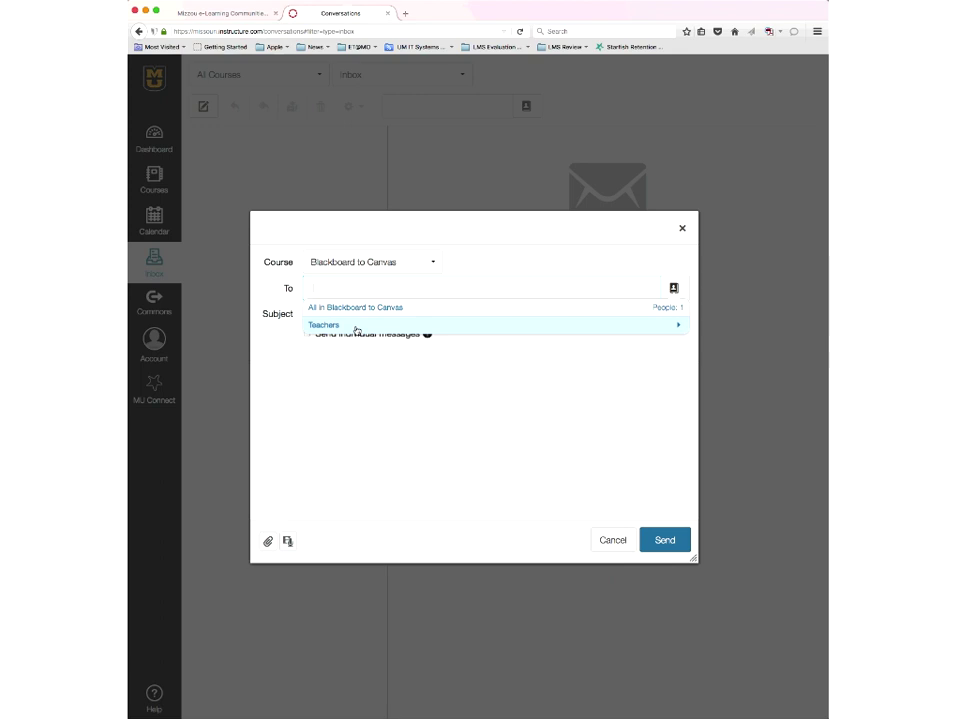
left_click(493, 251)
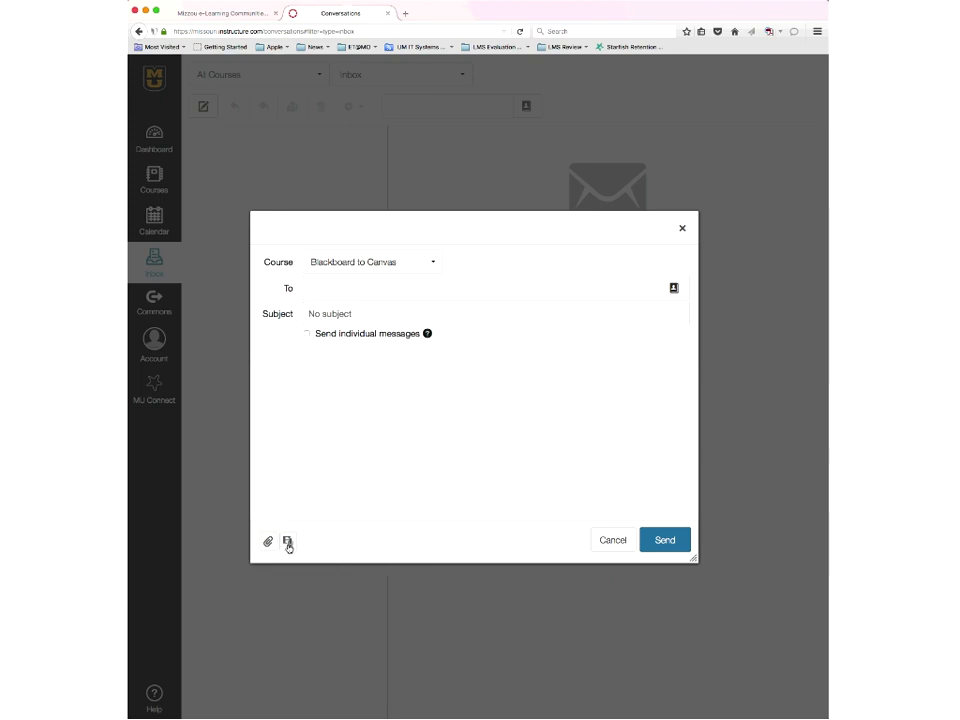
left_click(613, 547)
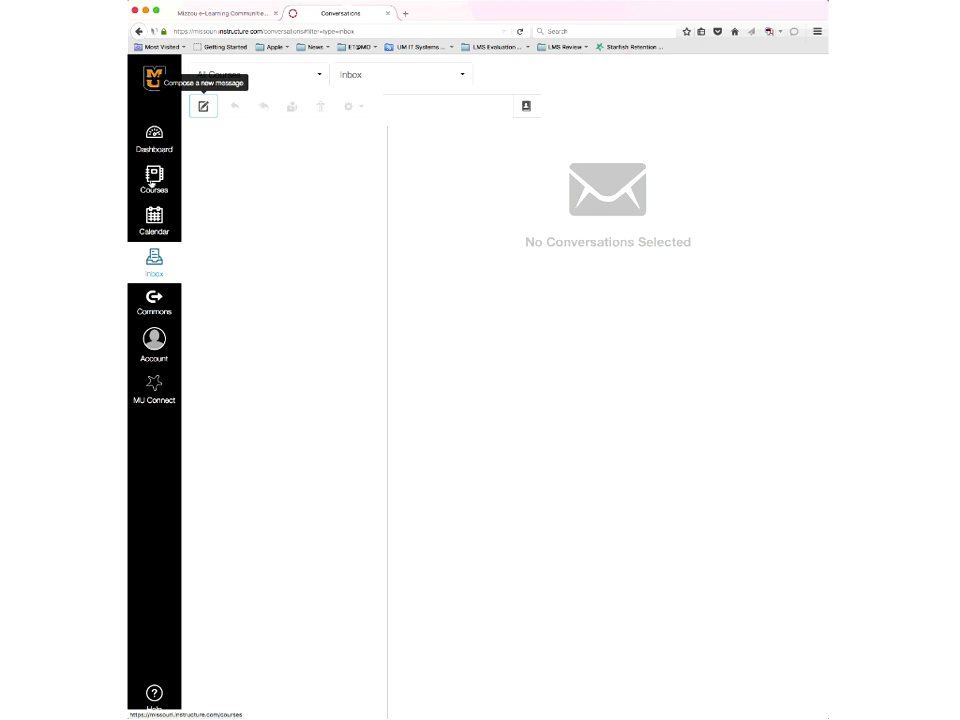
Open the account profile and review its personal settings, contact methods, web services and feature options.
left_click(158, 342)
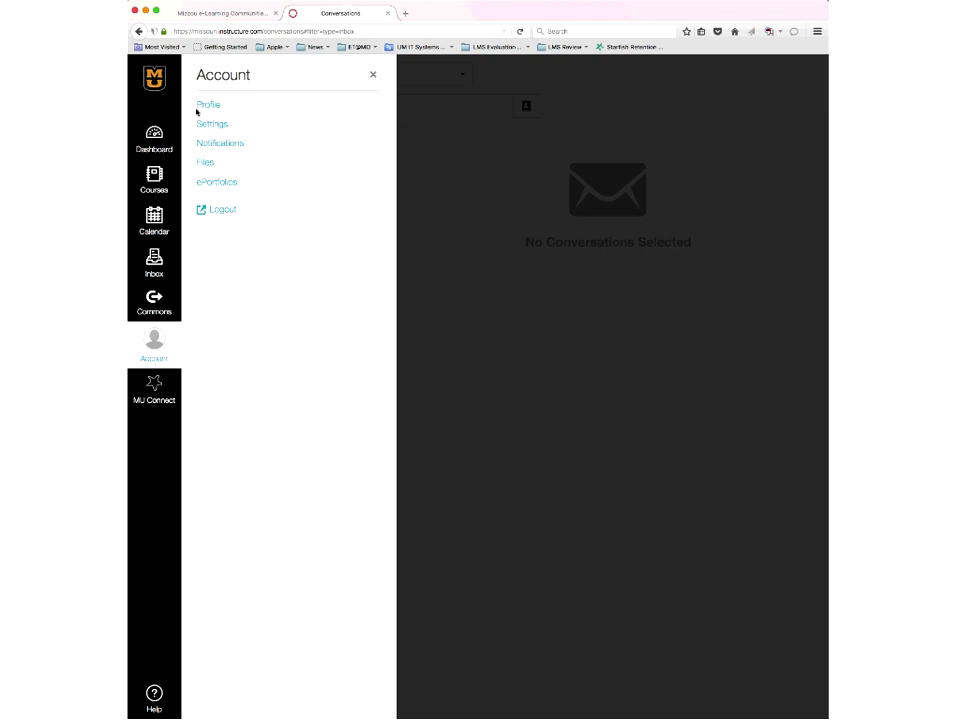
left_click(214, 108)
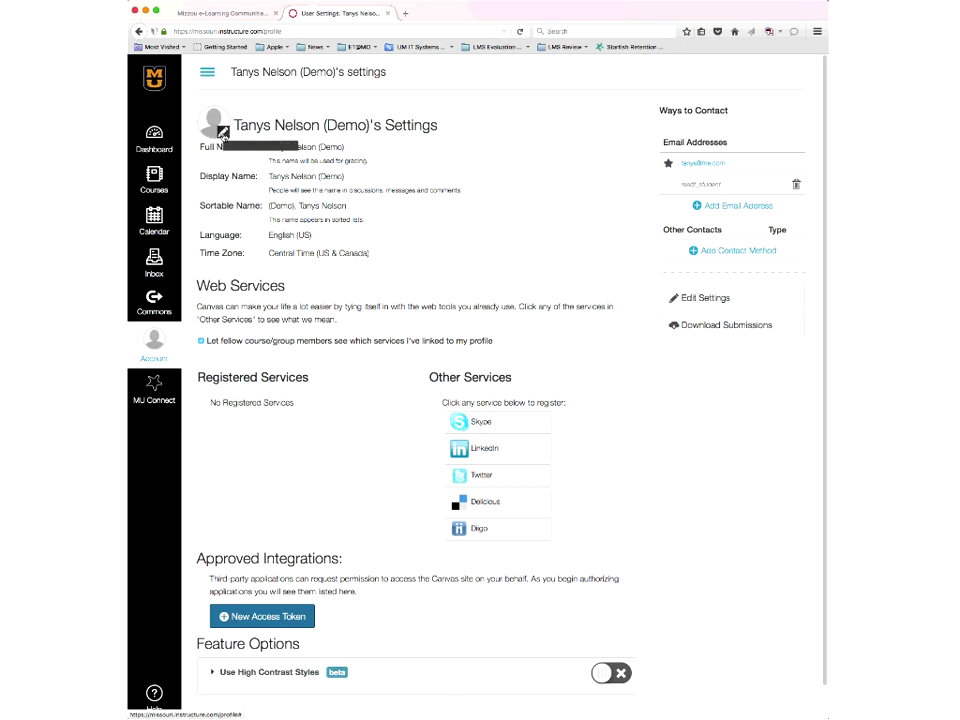
scroll(374, 162, "down", 2)
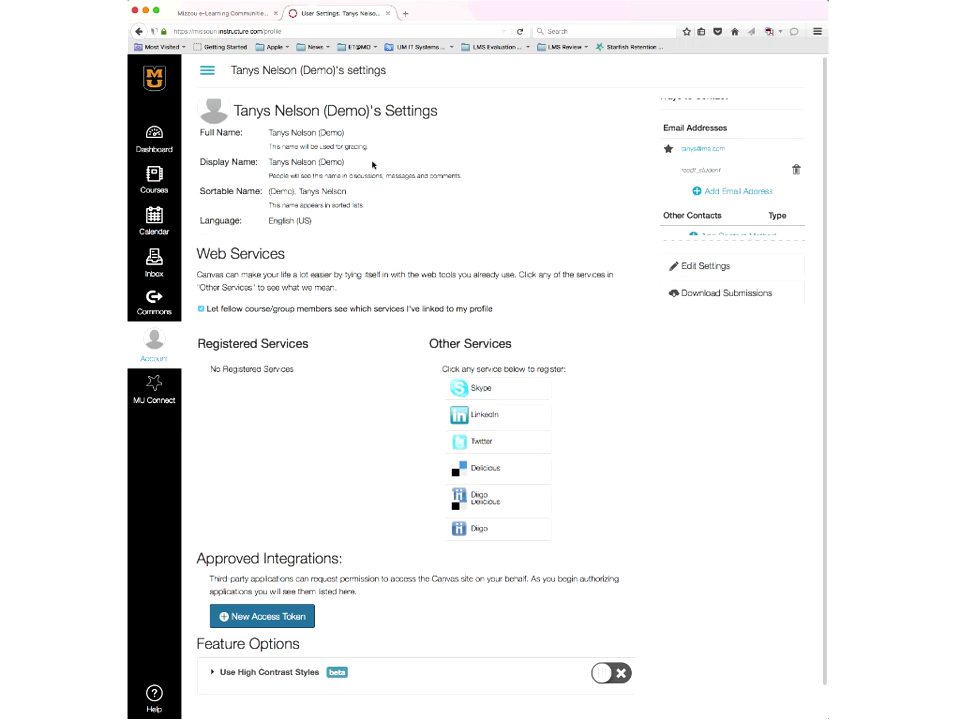
scroll(372, 164, "down", 1)
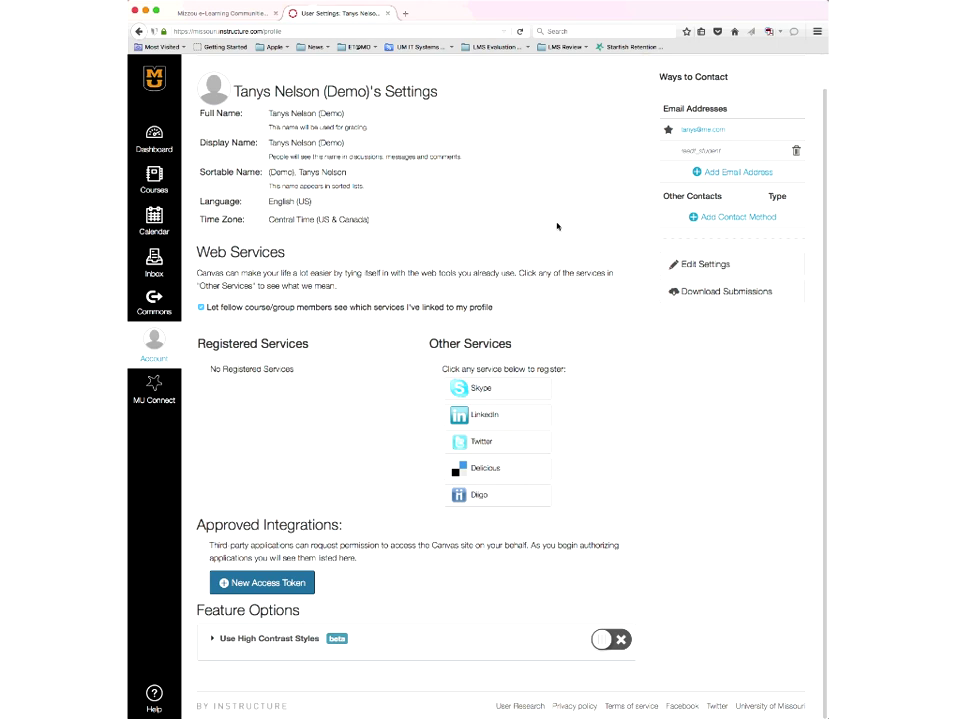
scroll(557, 227, "up", 1)
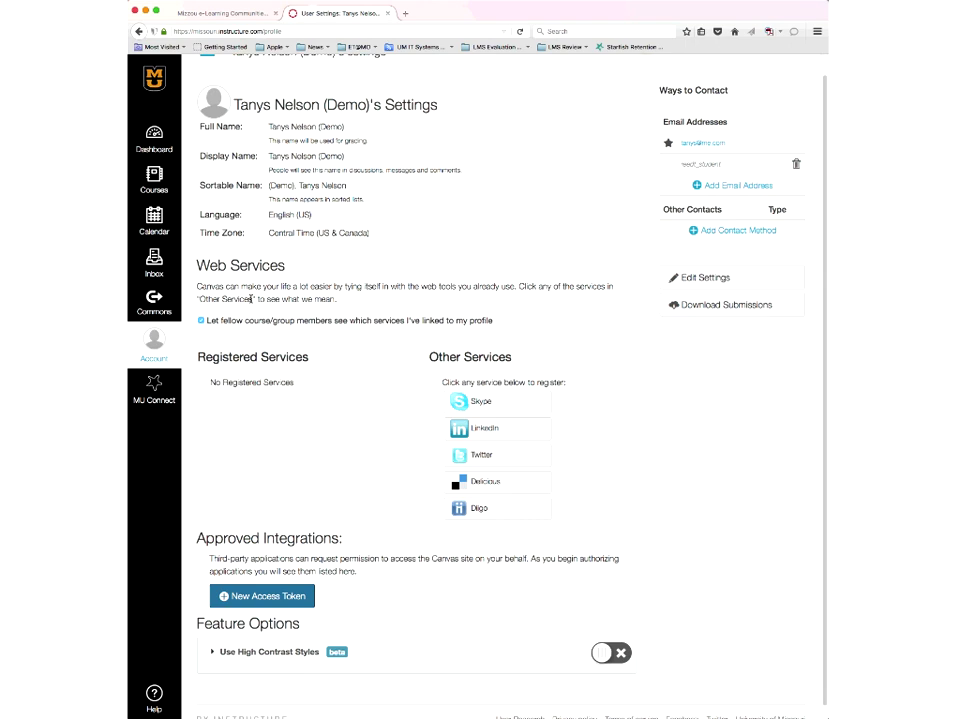
Open the account's notification preferences and set the Due Date notifications for the first email address to ASAP.
left_click(158, 351)
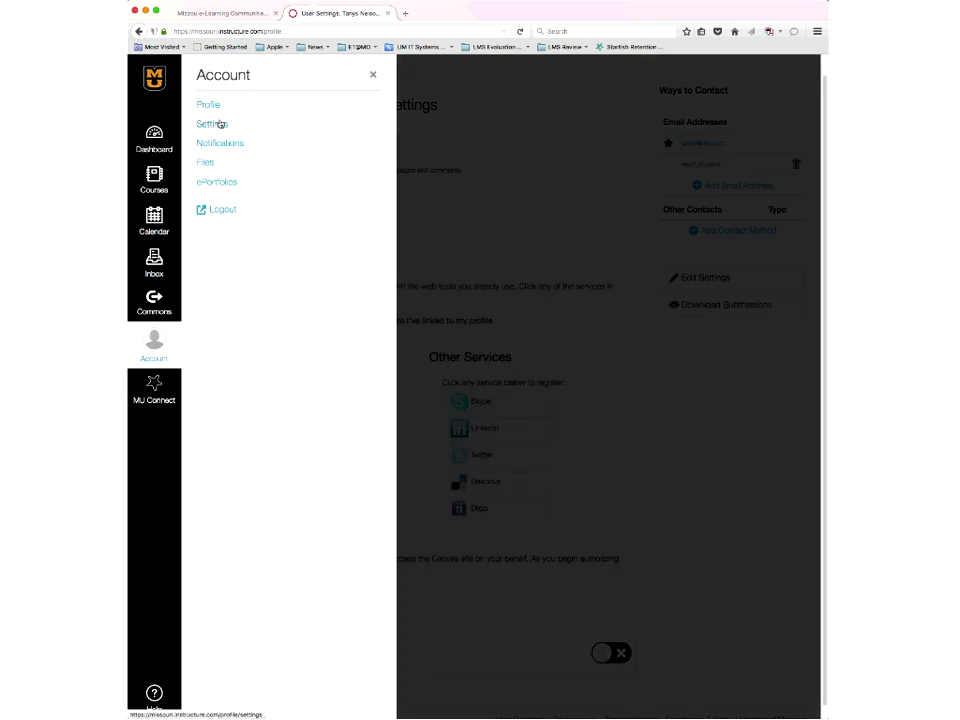
left_click(224, 144)
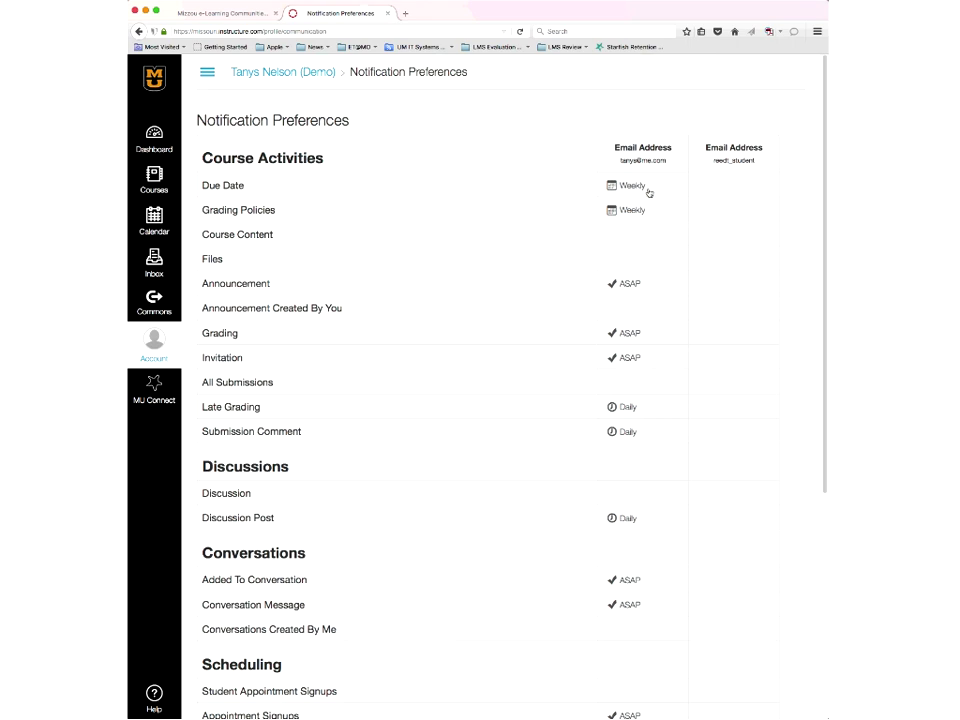
mouse_move(668, 193)
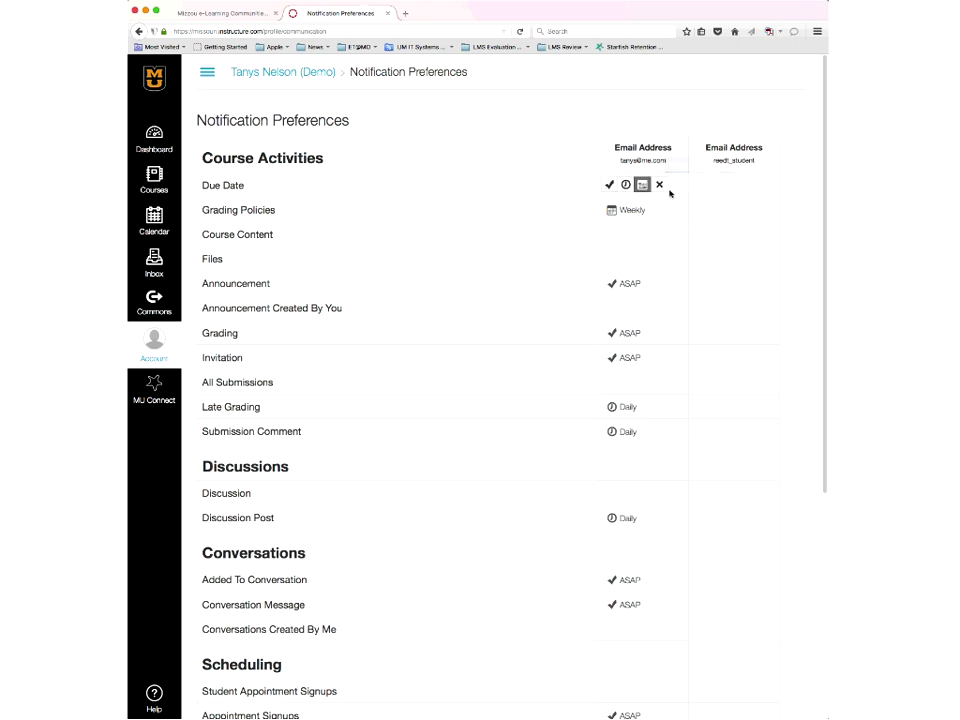
left_click(610, 185)
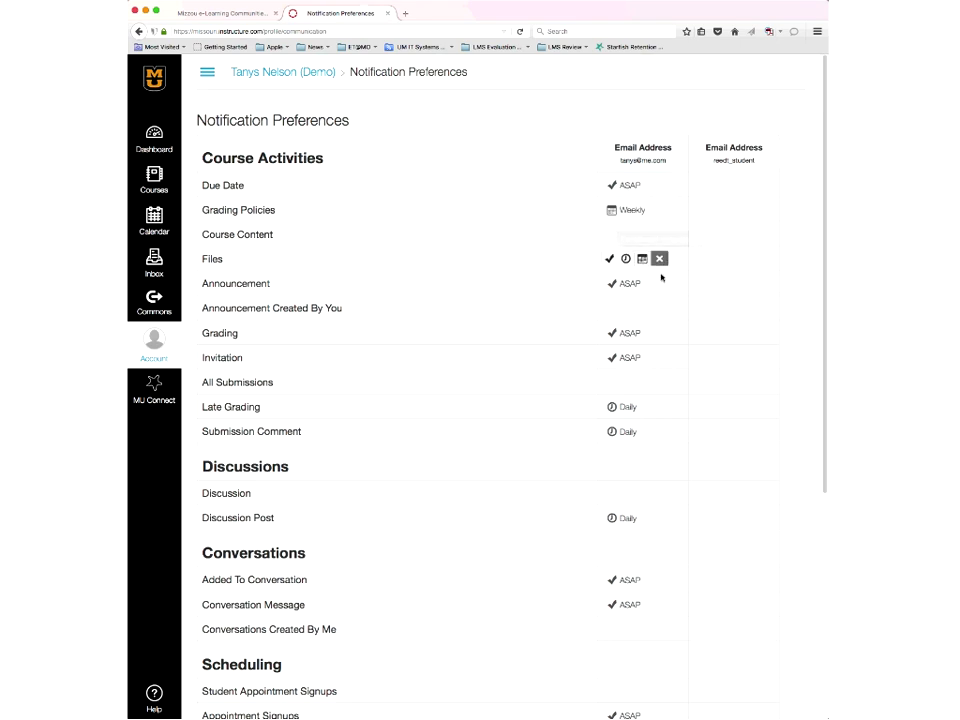
Review the notification categories and set Late Grading for the first email address to send nothing.
scroll(660, 280, "down", 5)
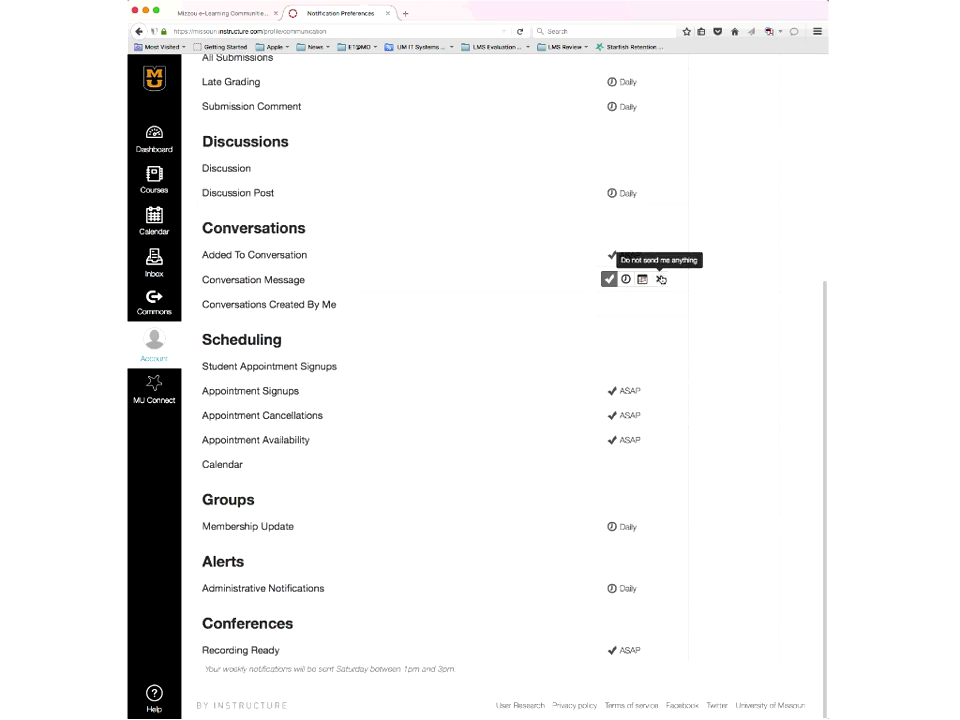
scroll(660, 280, "up", 2)
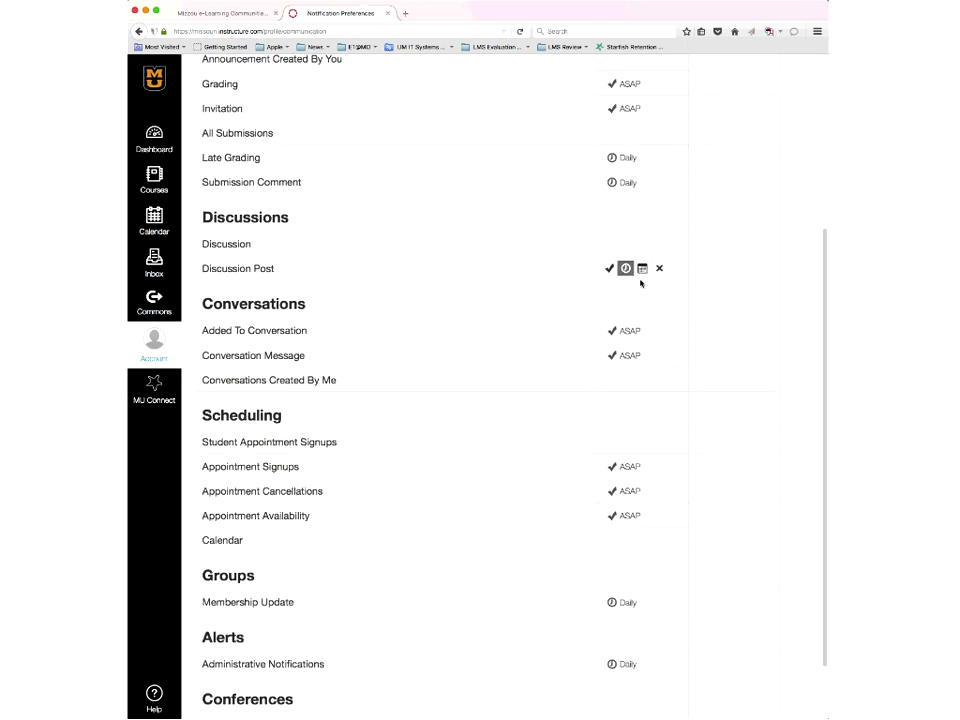
scroll(641, 284, "up", 1)
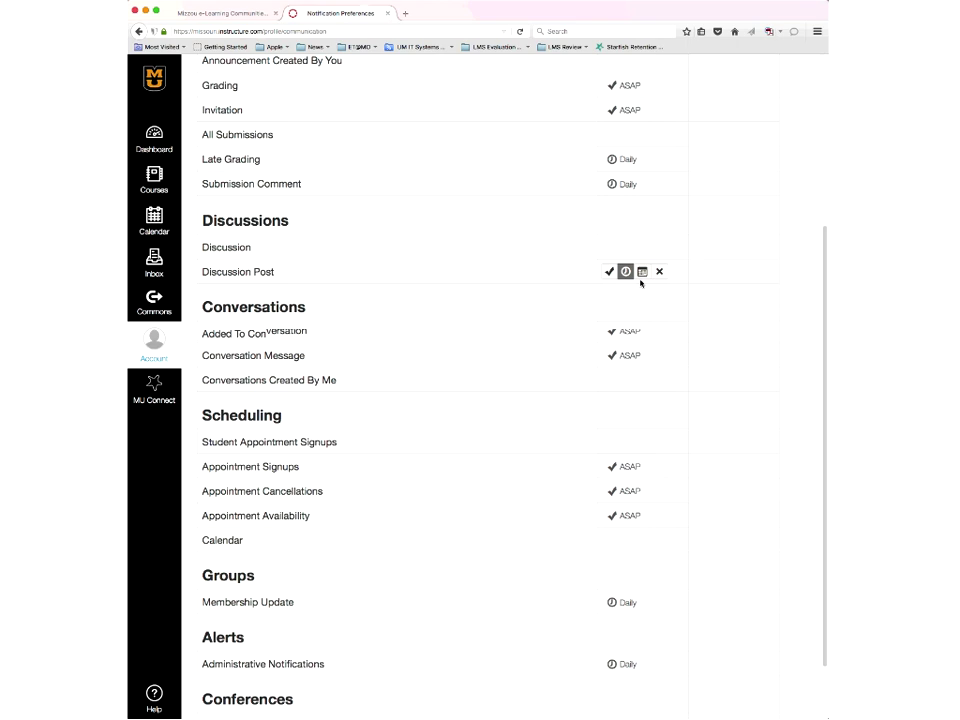
scroll(641, 284, "up", 5)
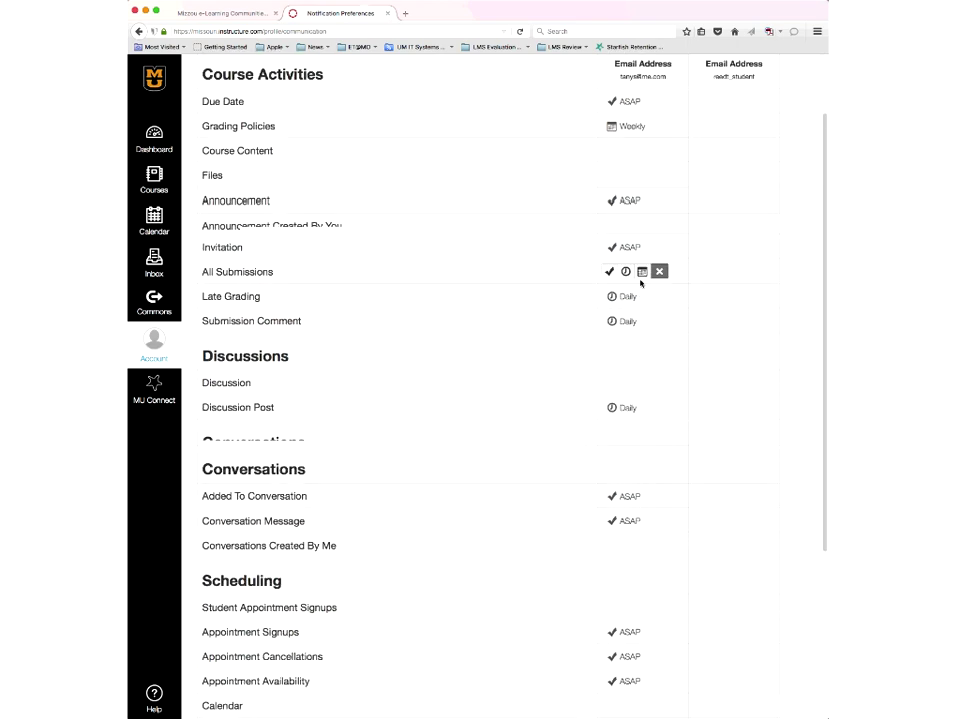
scroll(641, 284, "up", 3)
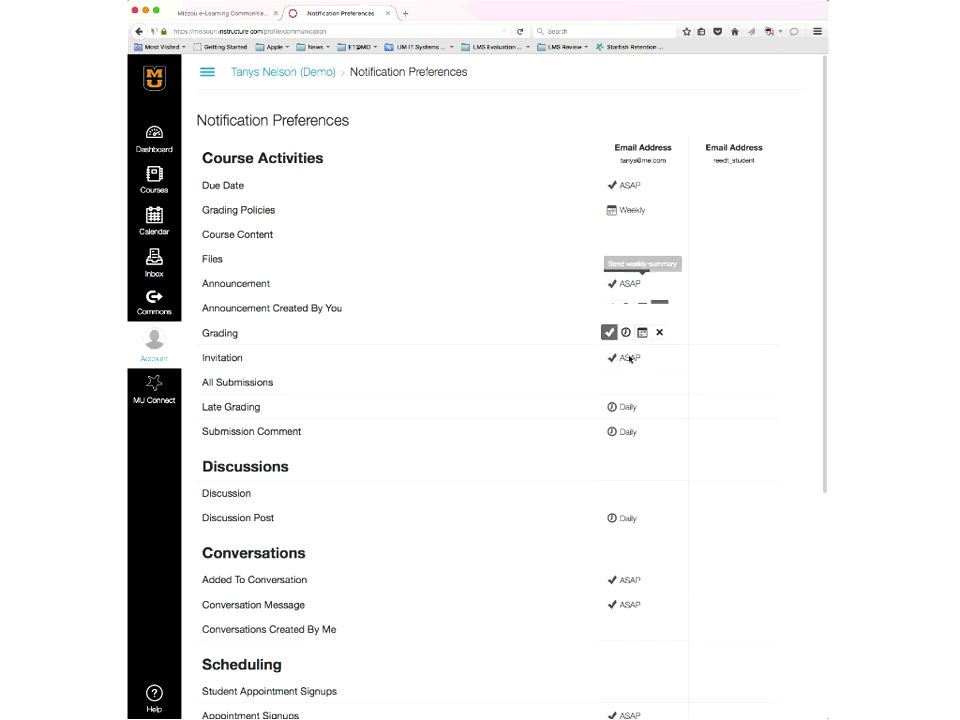
left_click(621, 408)
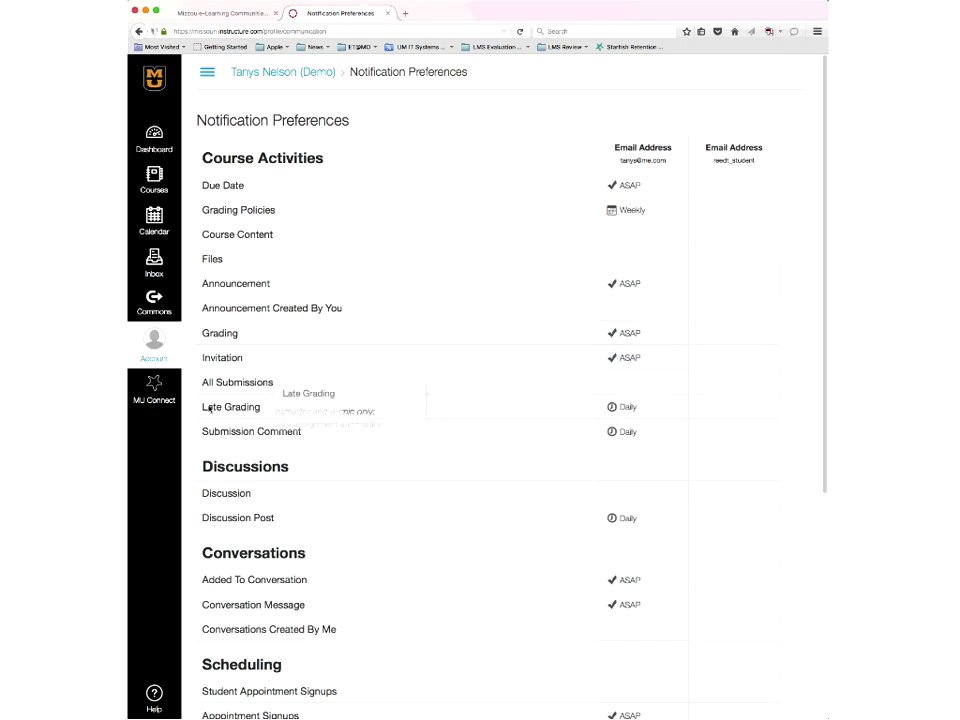
left_click_drag(203, 409, 268, 409)
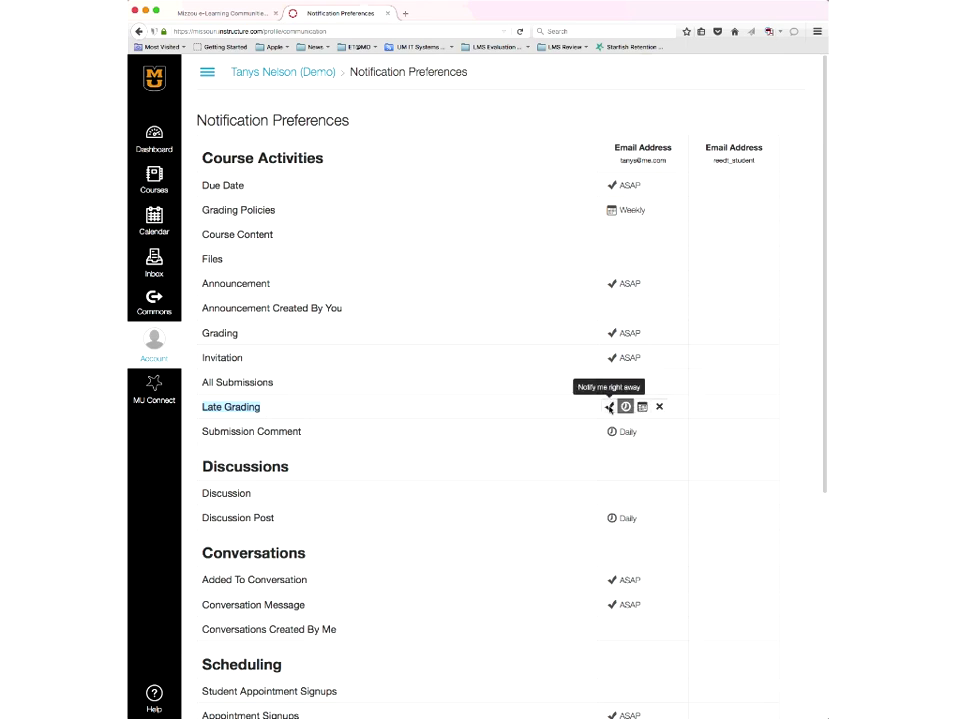
left_click(609, 407)
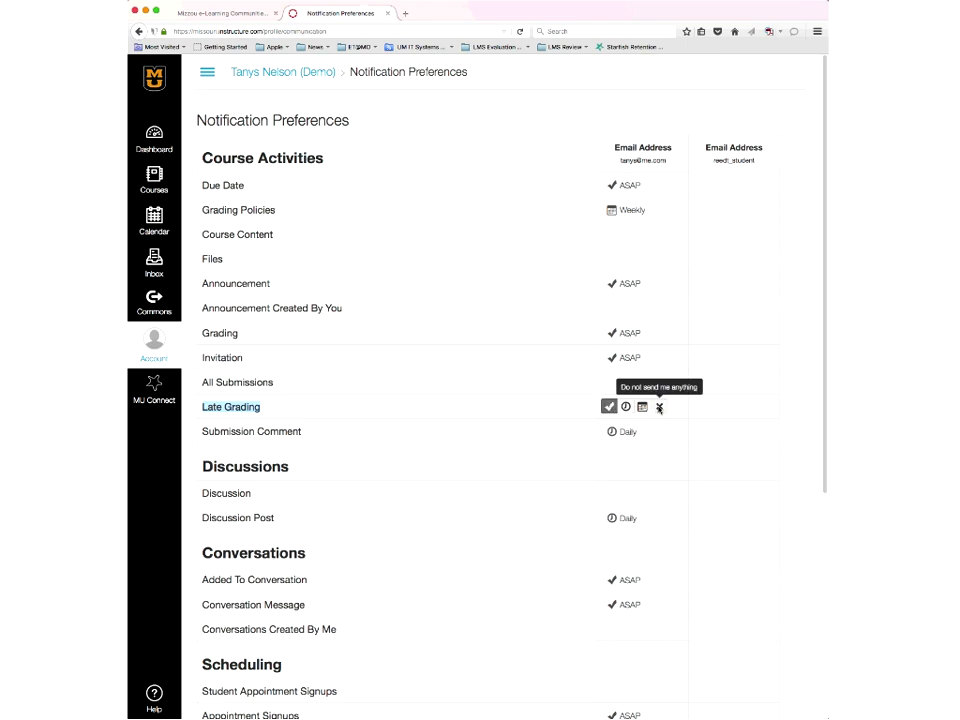
left_click(659, 407)
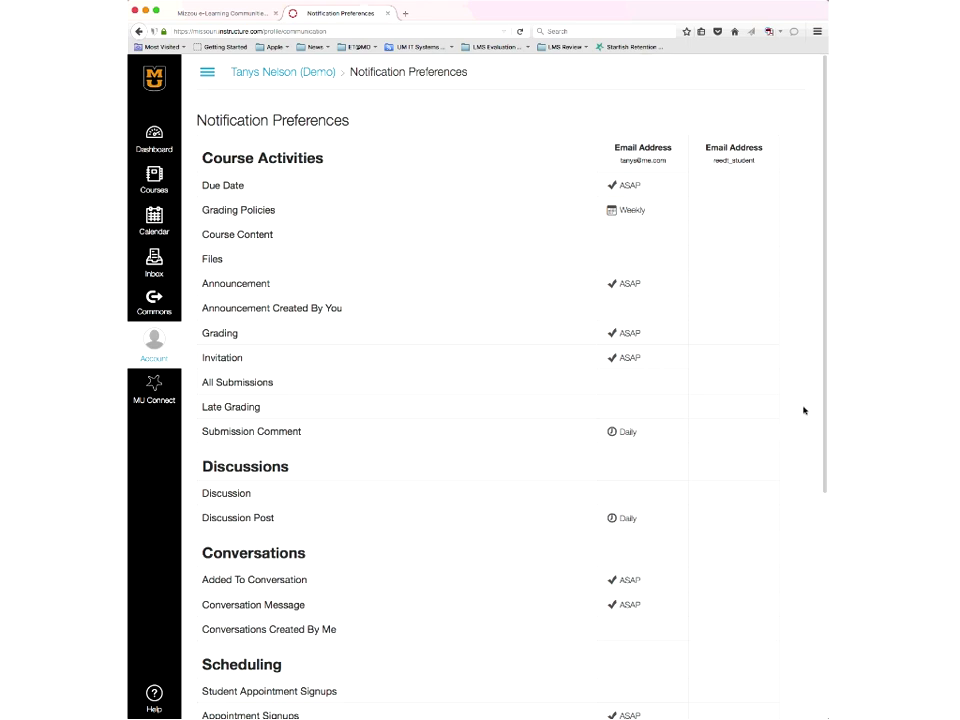
scroll(803, 410, "down", 1)
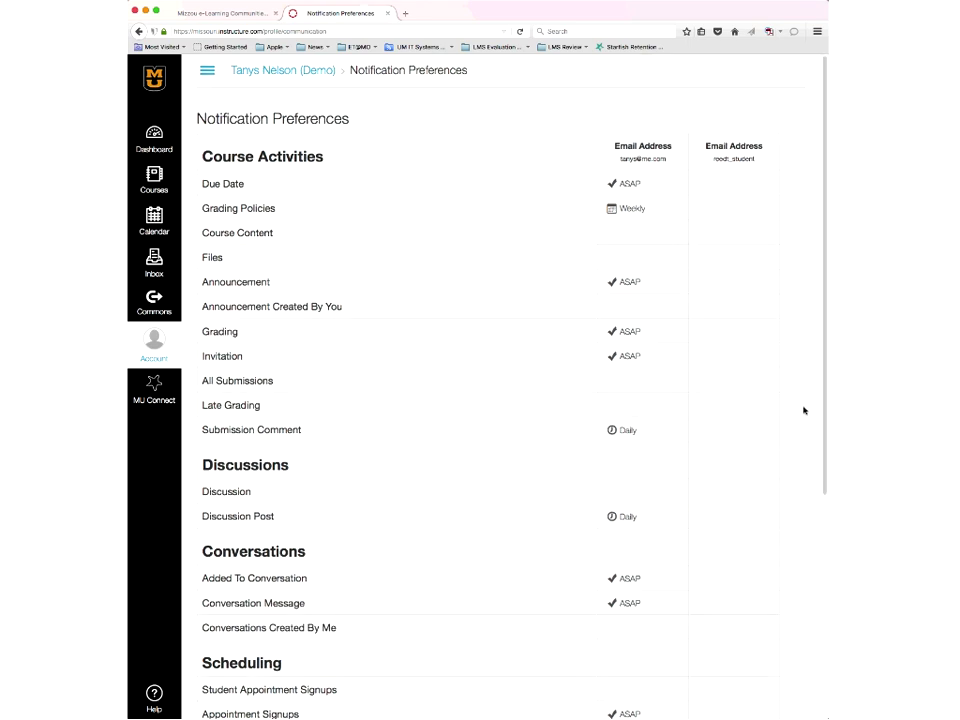
scroll(804, 410, "down", 1)
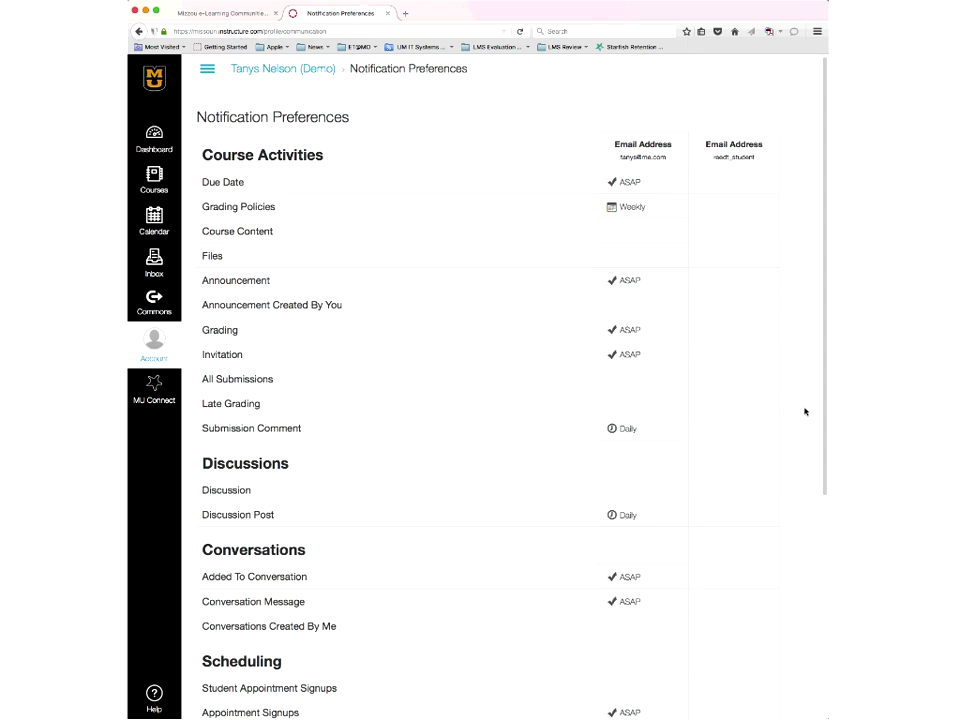
left_click(153, 400)
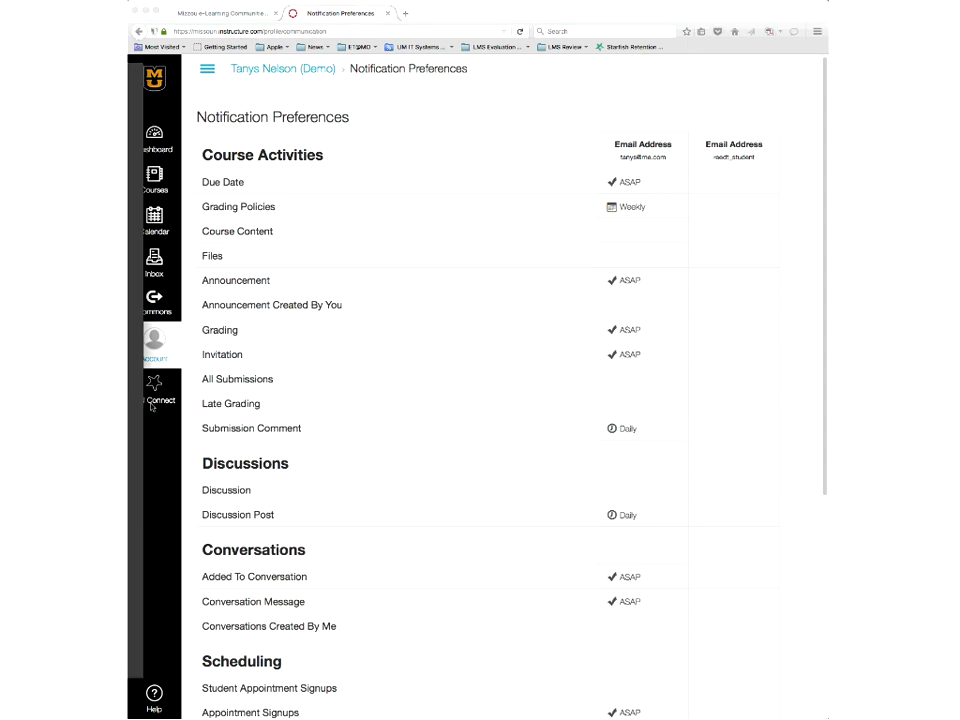
left_click(157, 486)
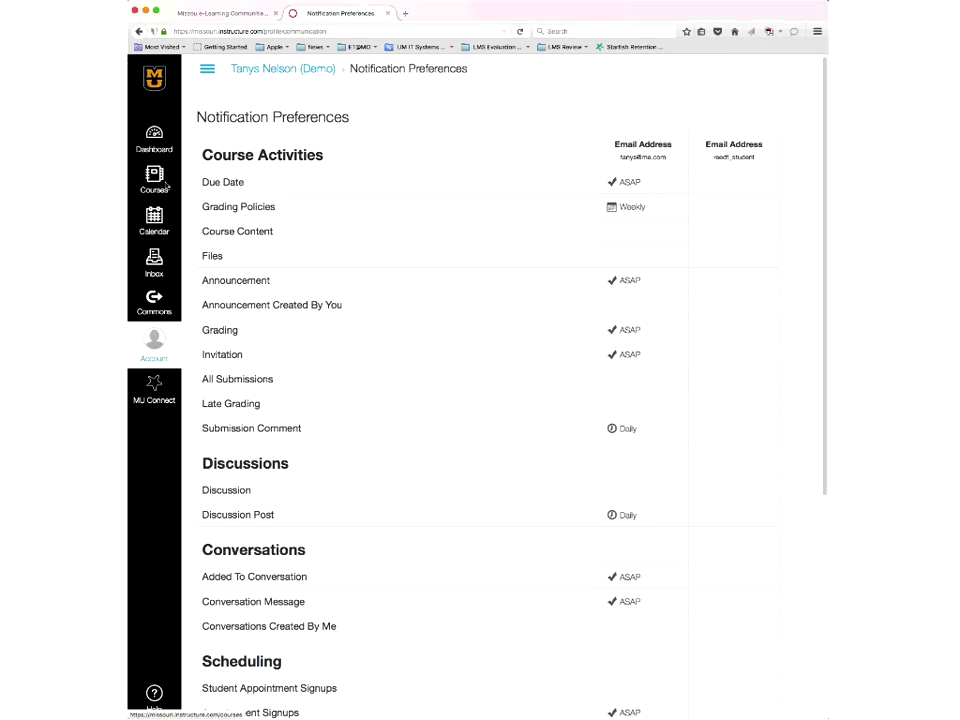
Open the ET@MO Canvas Overview - 12.10.15 course and display its course navigation menu.
left_click(158, 182)
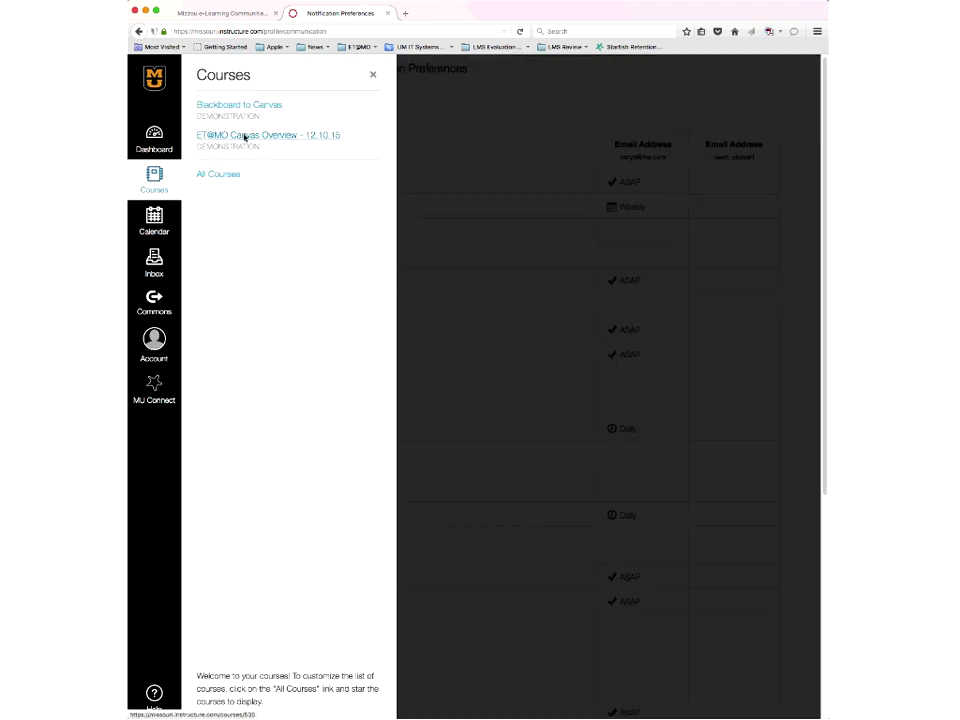
left_click(244, 137)
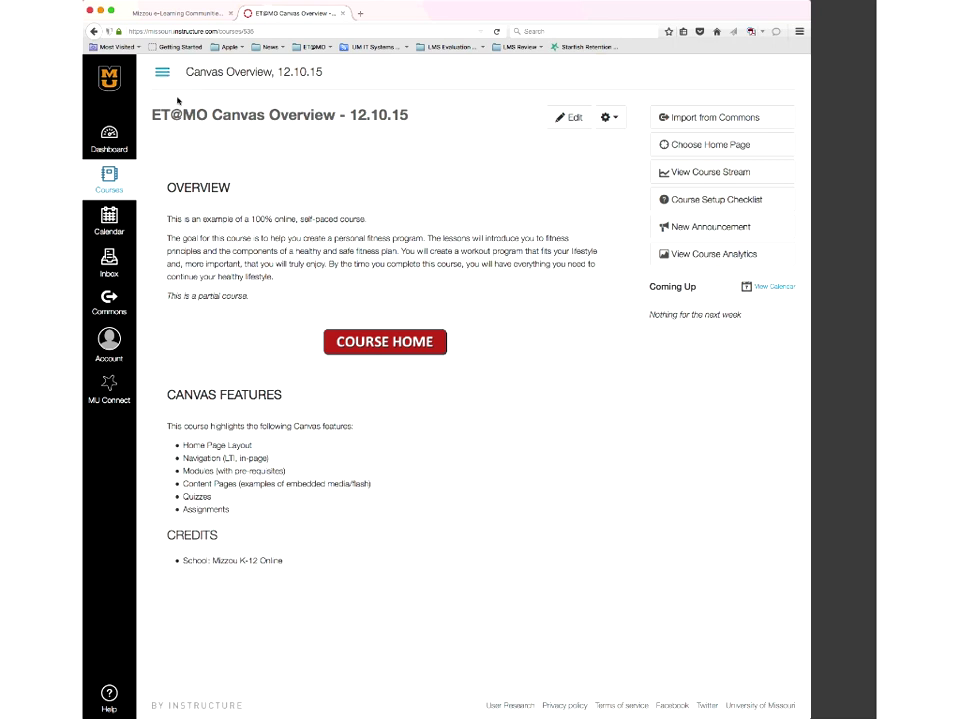
left_click(193, 76)
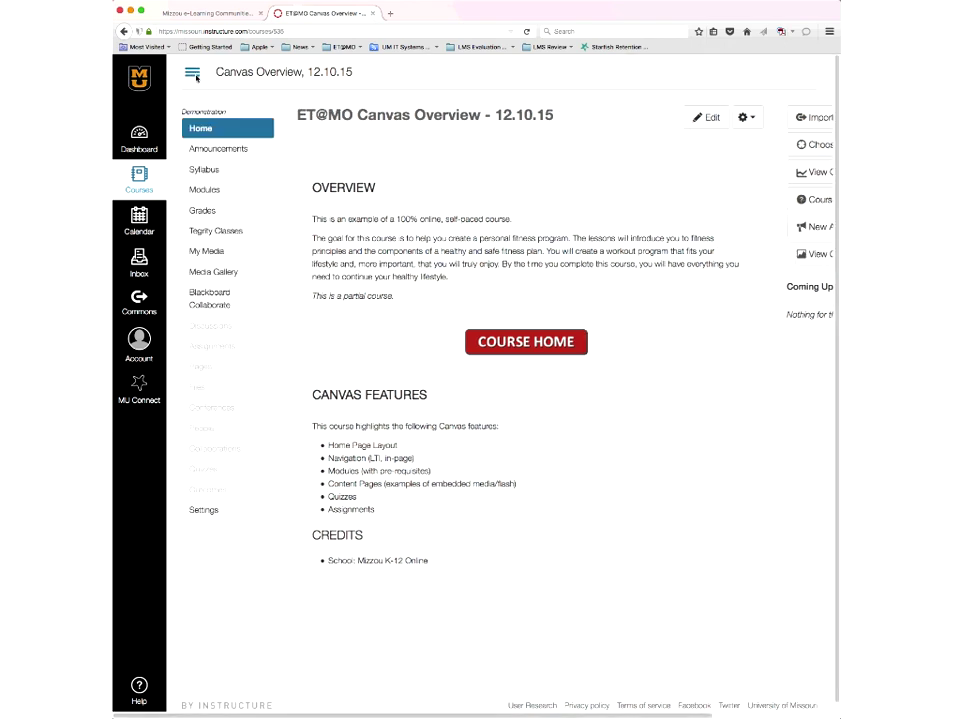
left_click(193, 74)
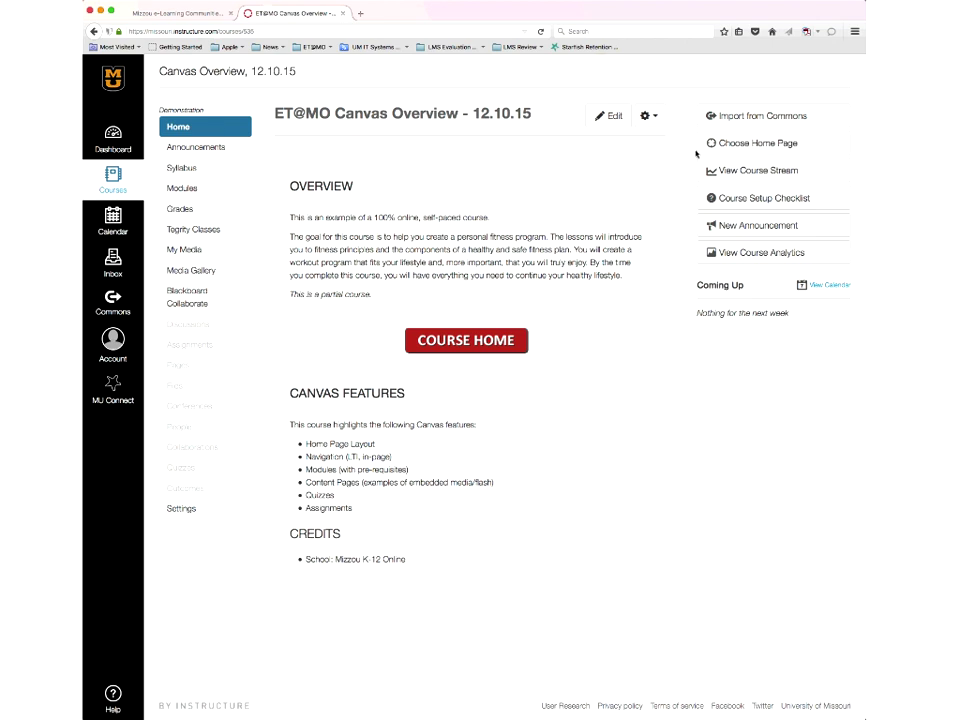
Review the course's home page display options and save with Pages Front Page selected.
left_click(787, 144)
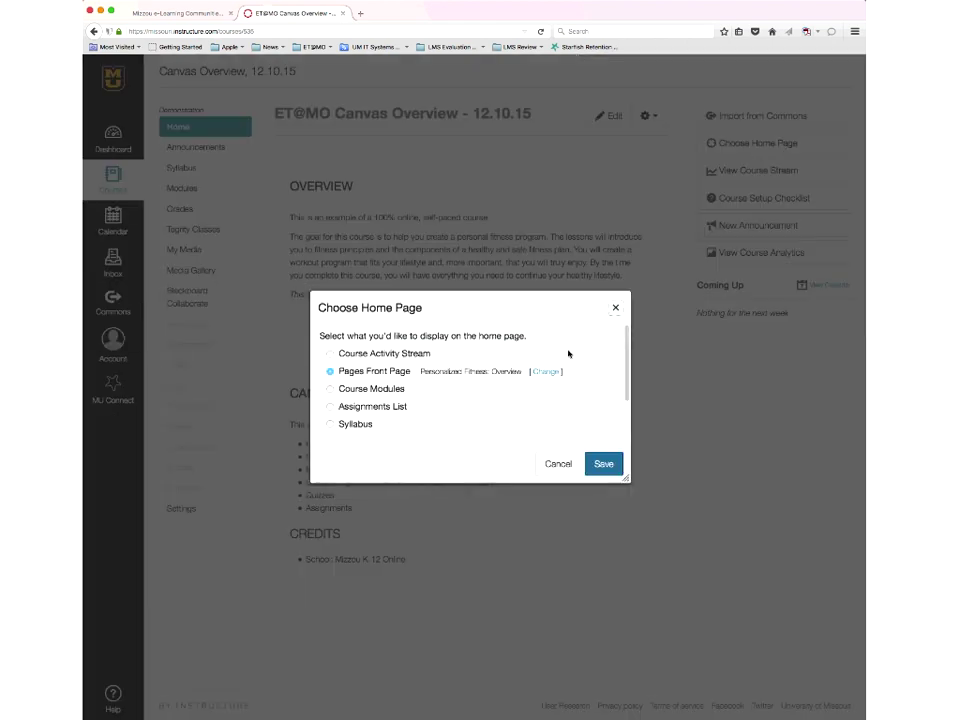
scroll(628, 341, "down", 2)
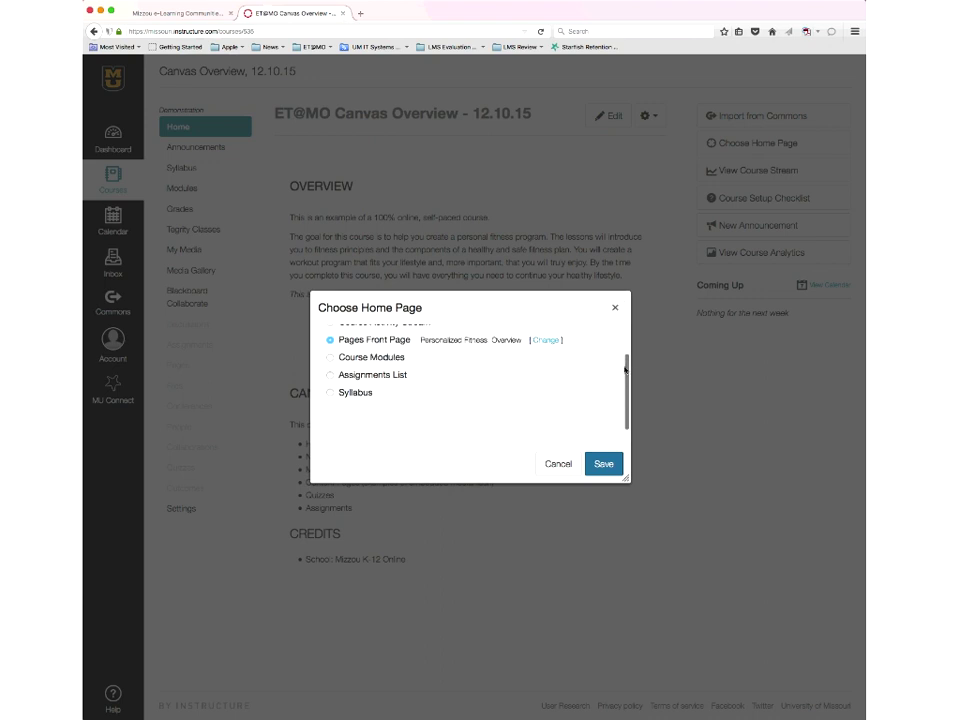
scroll(628, 341, "up", 2)
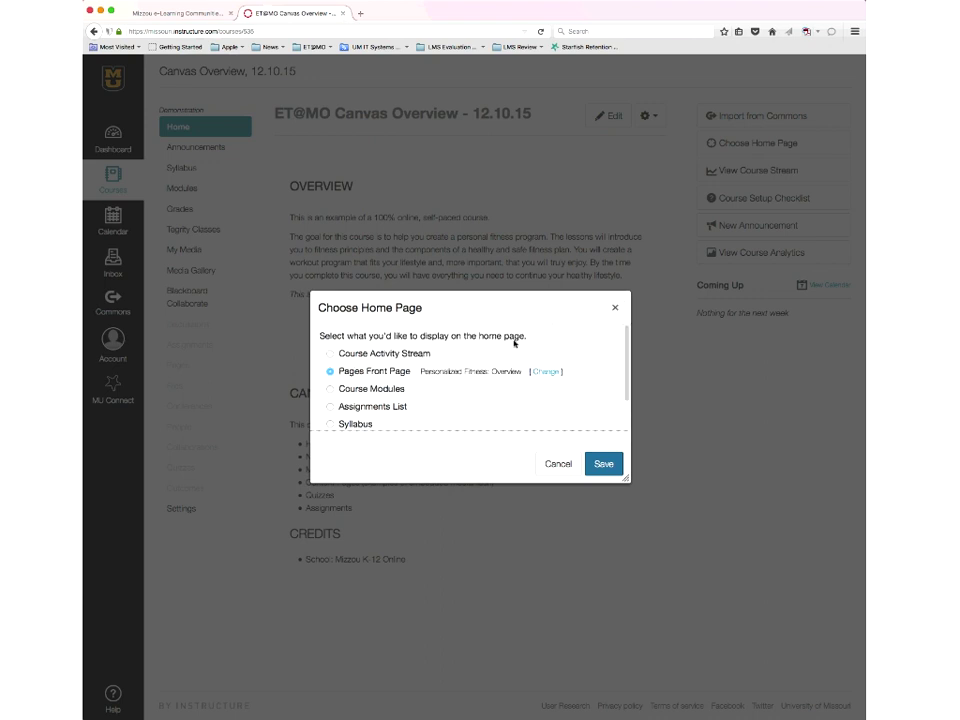
scroll(510, 348, "down", 1)
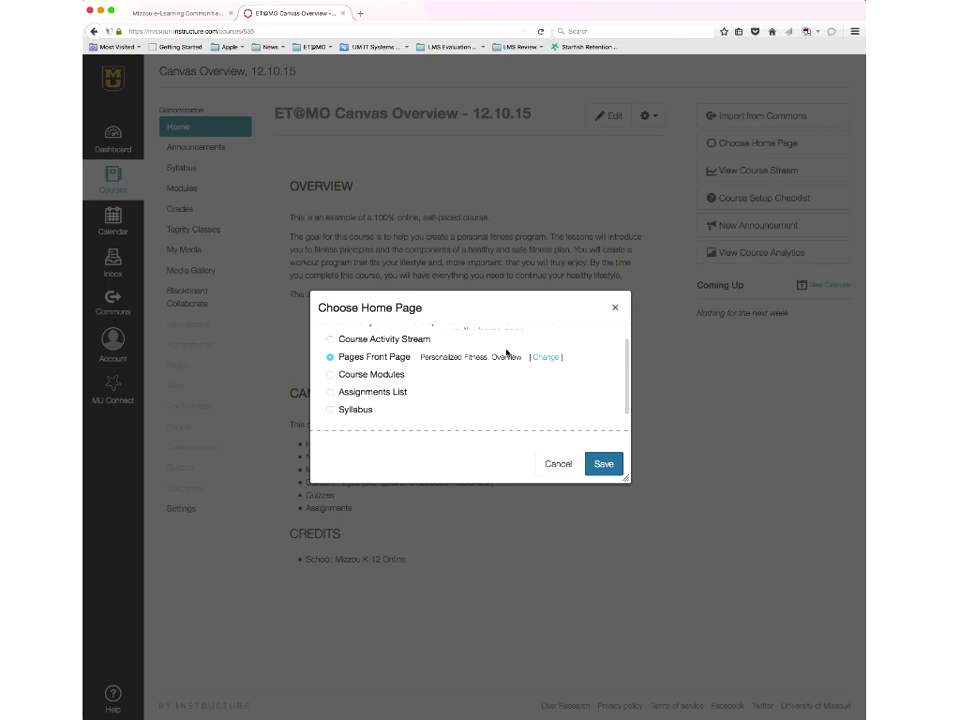
scroll(507, 354, "up", 1)
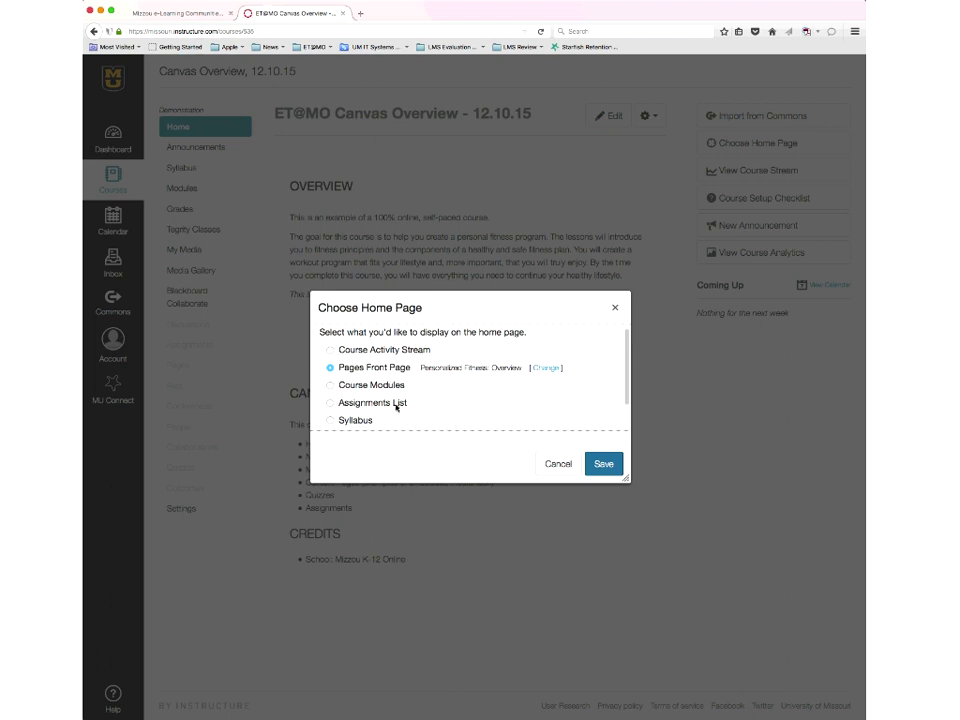
scroll(368, 422, "down", 1)
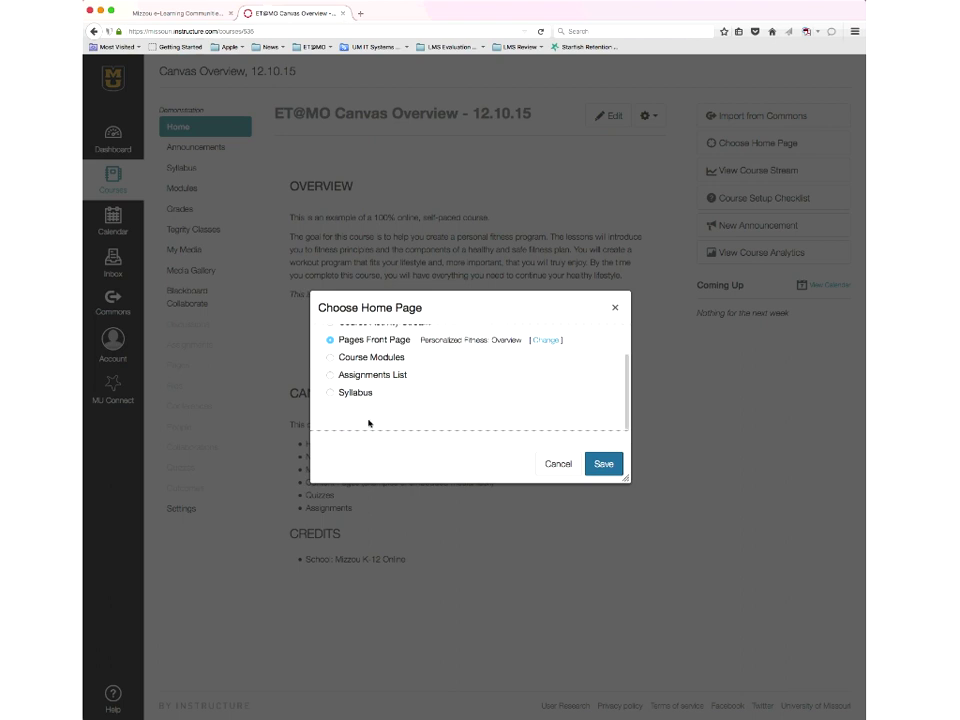
scroll(371, 411, "up", 1)
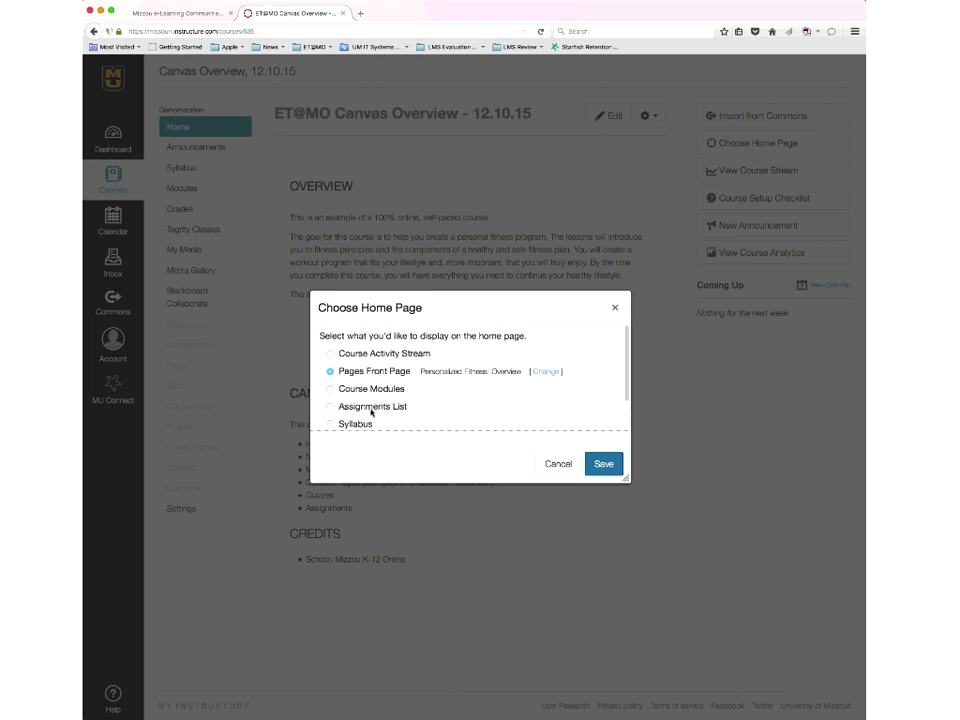
left_click(603, 463)
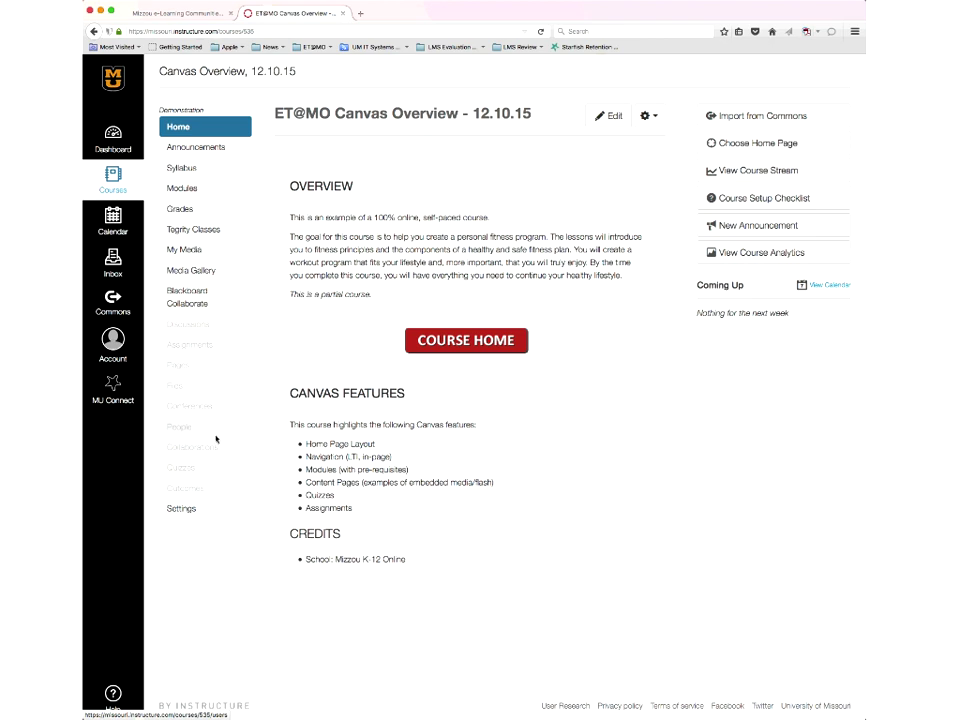
Move Media Gallery and My Media to the items hidden from students in the course's navigation settings.
left_click(181, 509)
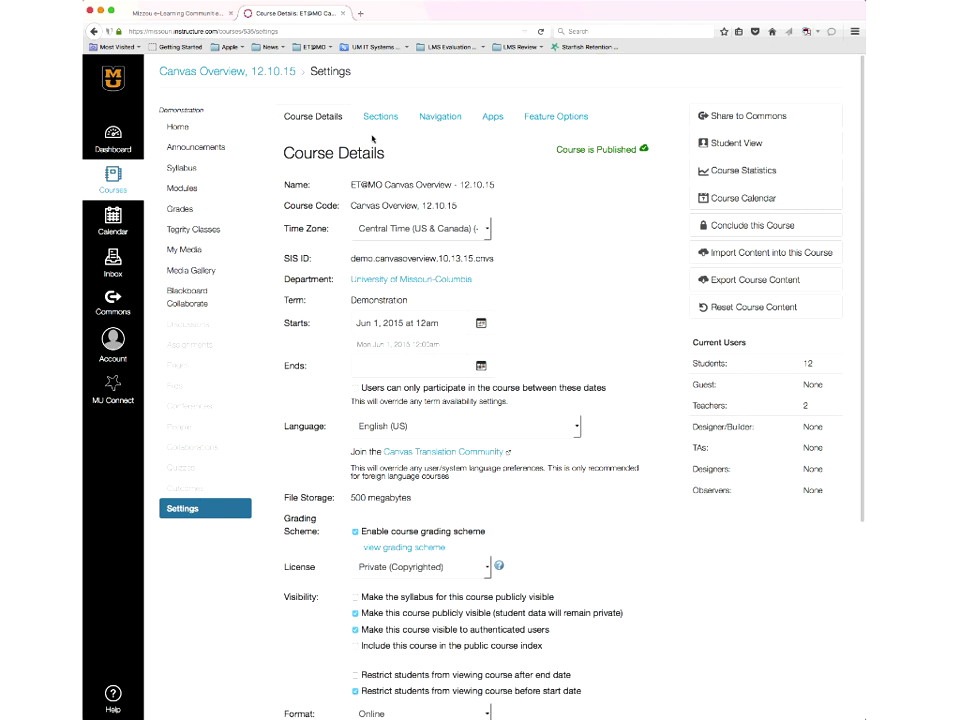
left_click(450, 118)
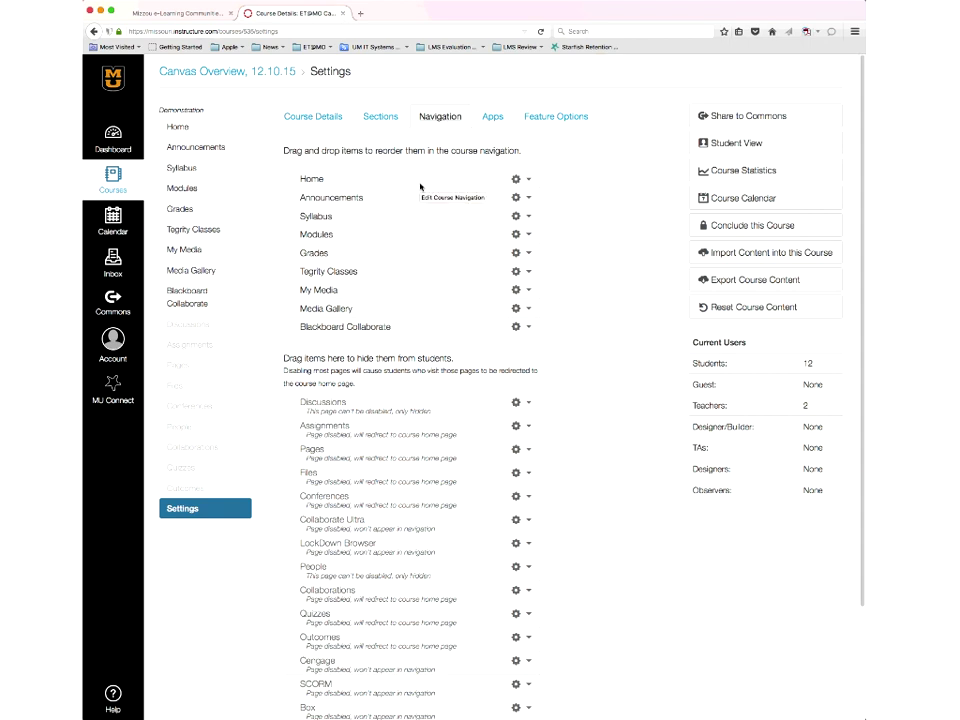
scroll(420, 186, "down", 3)
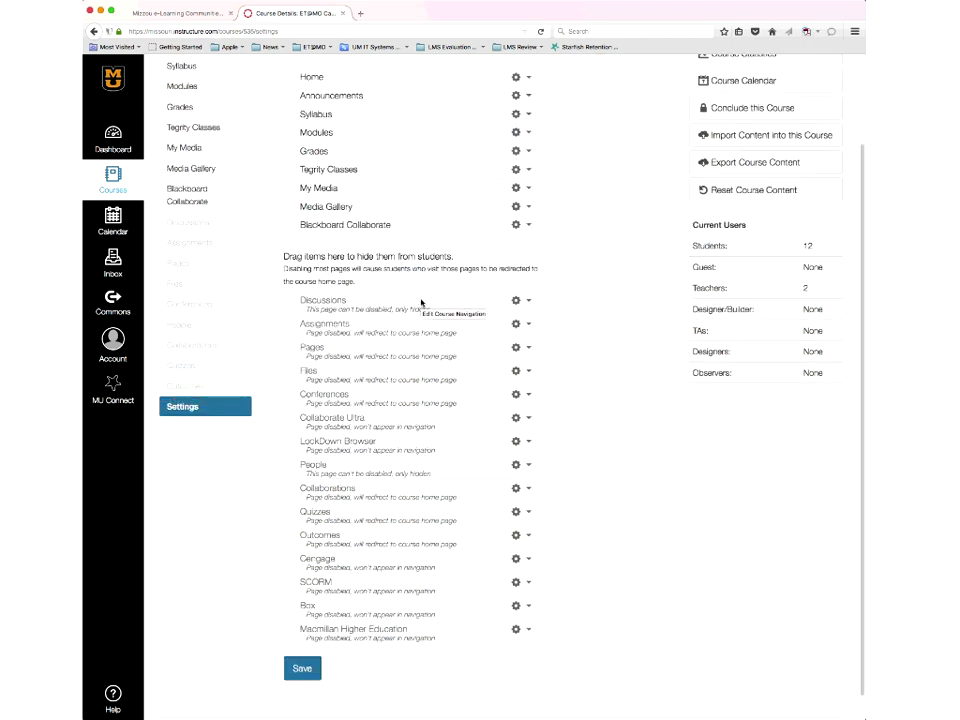
scroll(421, 302, "up", 1)
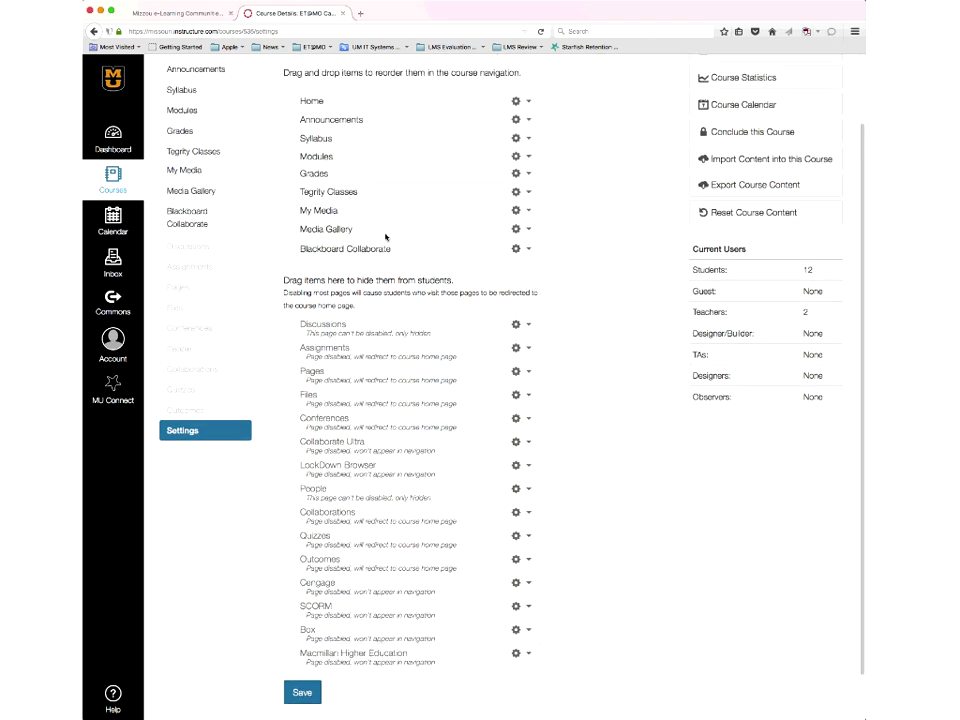
left_click_drag(350, 233, 355, 330)
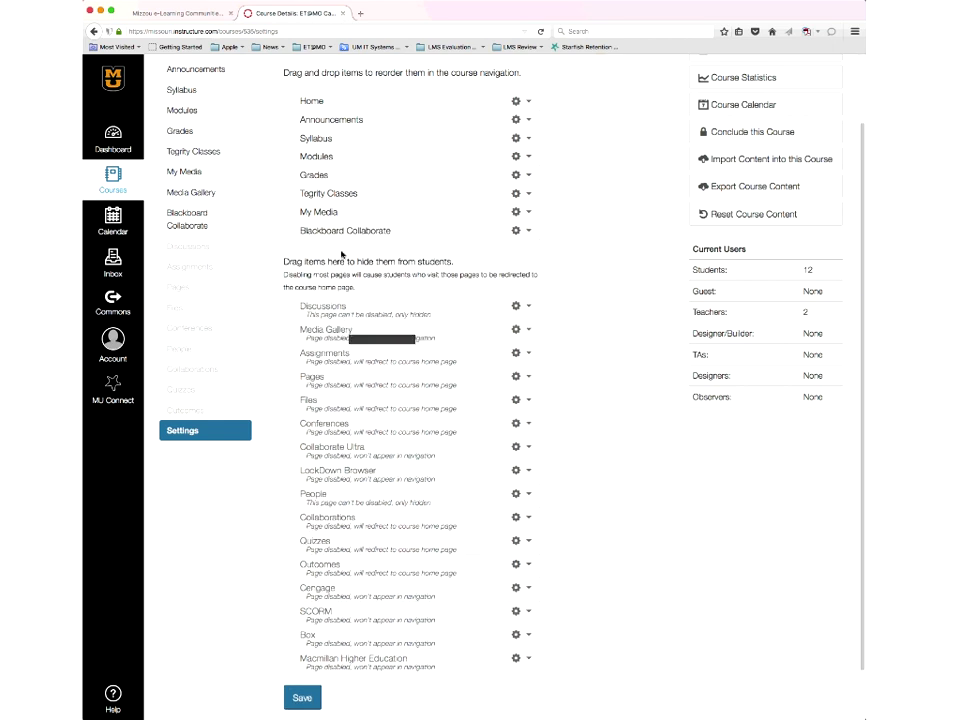
left_click_drag(341, 212, 334, 326)
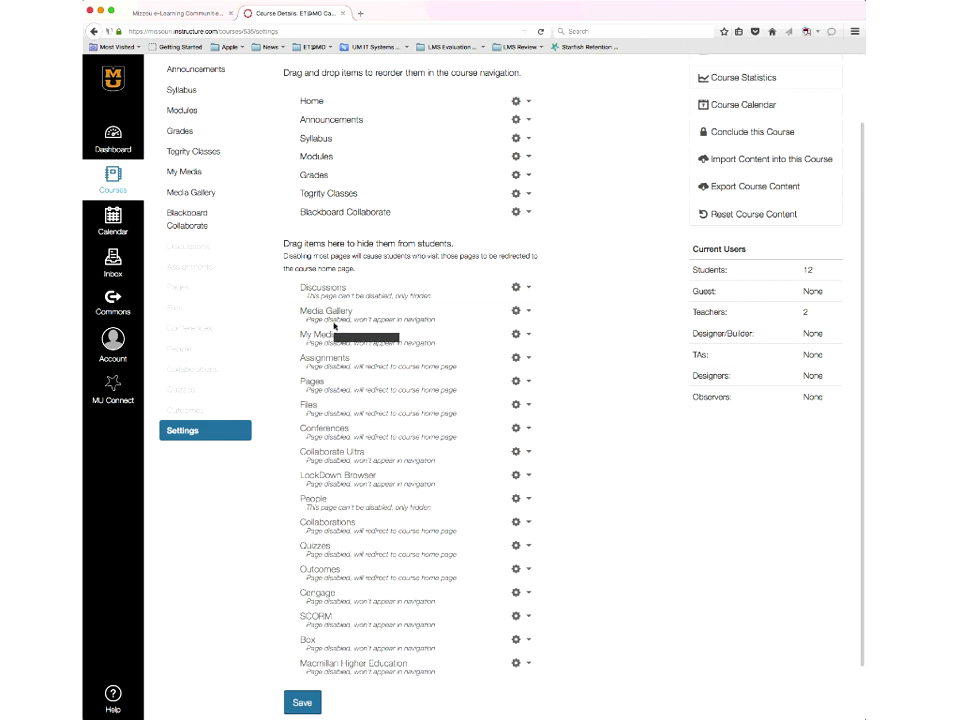
Move Grades directly below Home in the course navigation order and save the navigation settings.
scroll(334, 320, "up", 1)
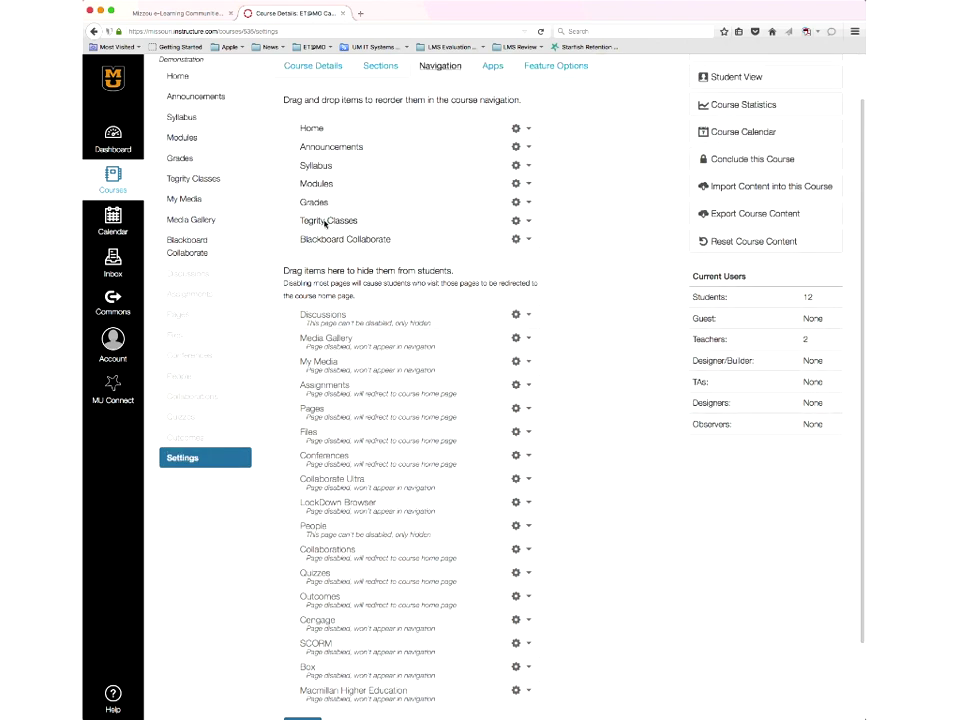
left_click_drag(320, 200, 404, 152)
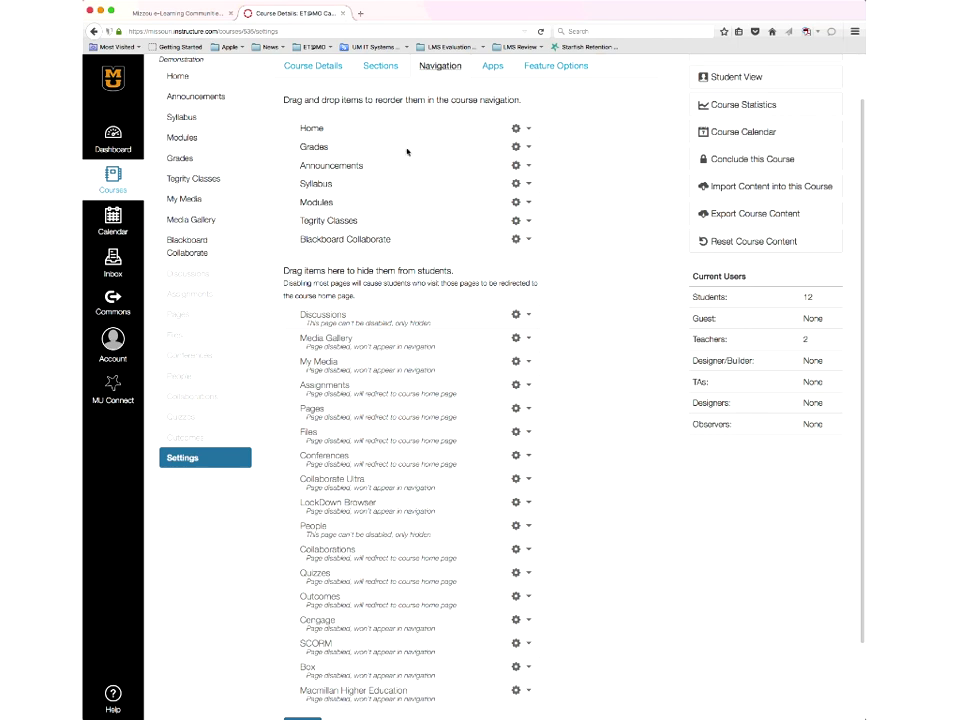
left_click(529, 150)
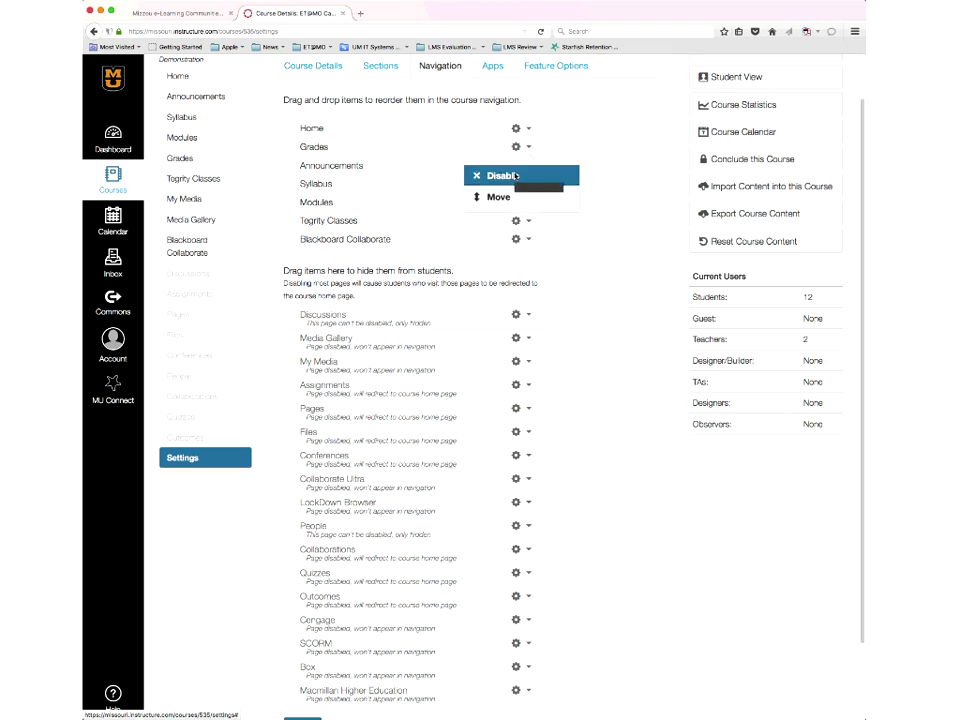
left_click(603, 162)
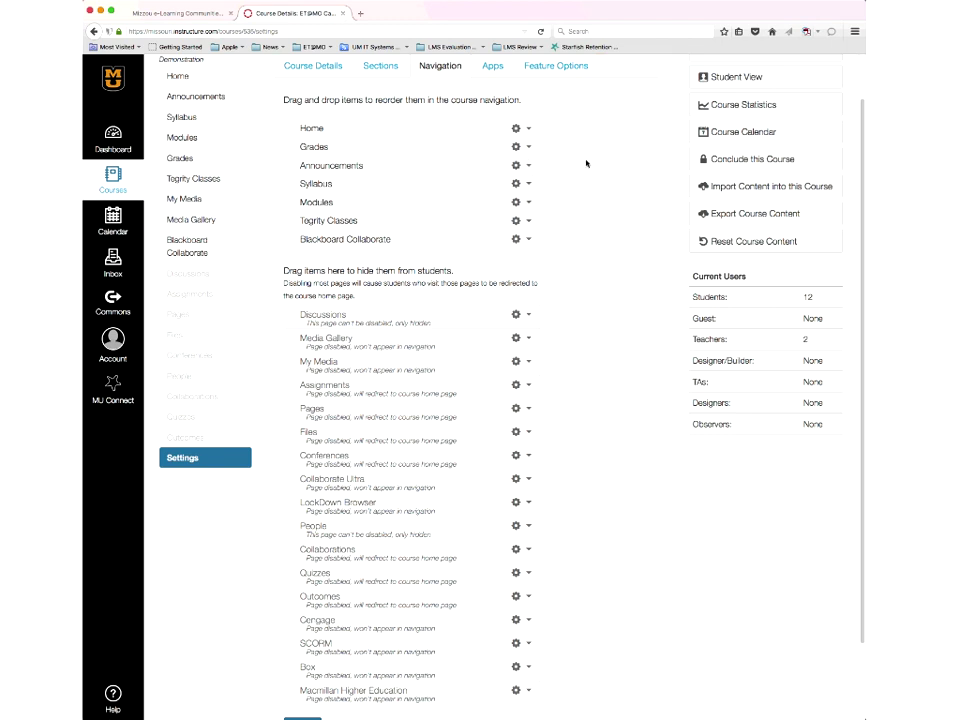
scroll(586, 163, "down", 1)
scroll(586, 163, "down", 4)
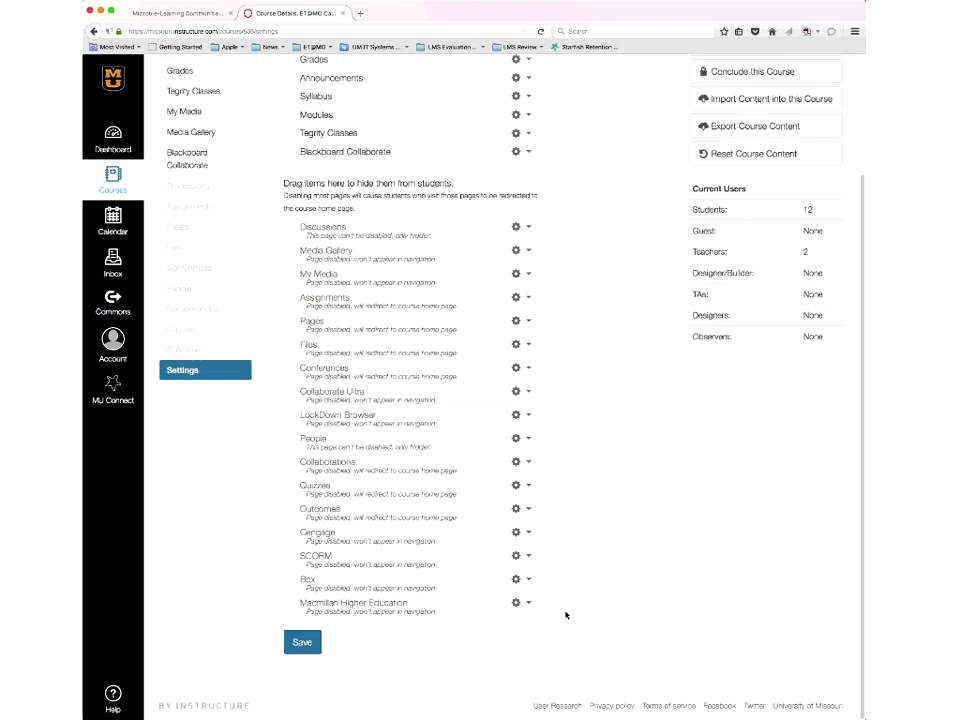
left_click(303, 643)
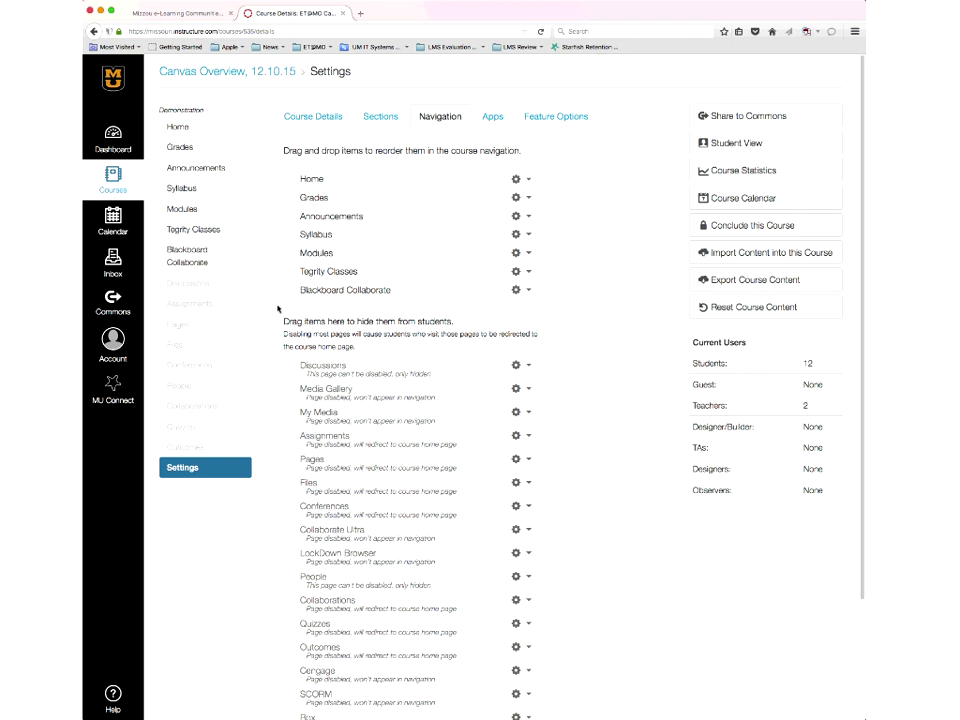
Browse the course's external apps and begin adding the Redirect Tool.
scroll(279, 298, "down", 1)
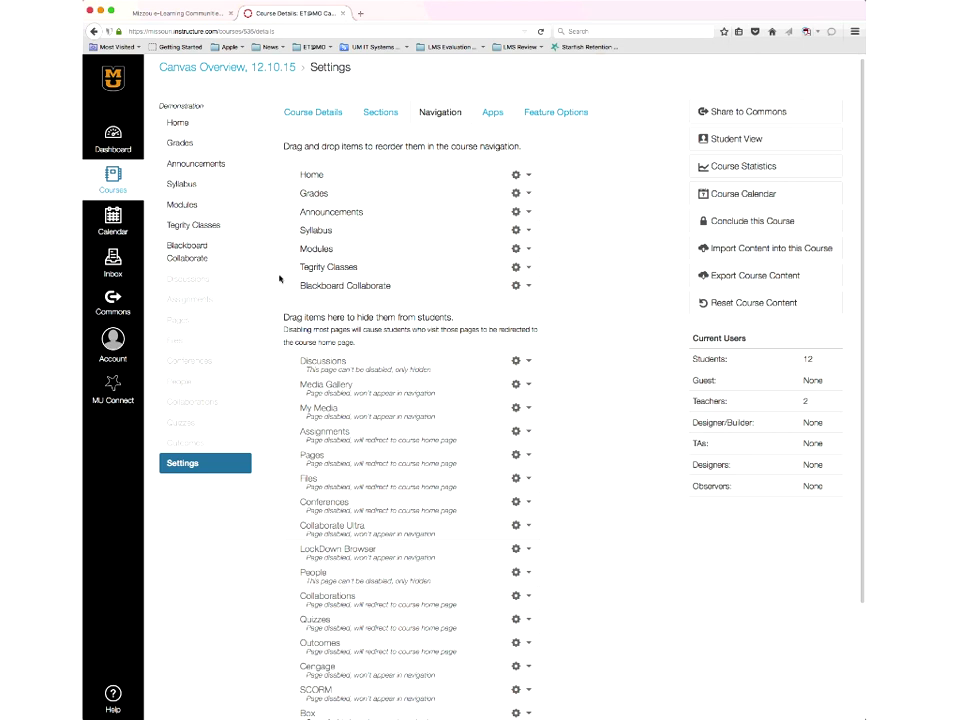
left_click(495, 114)
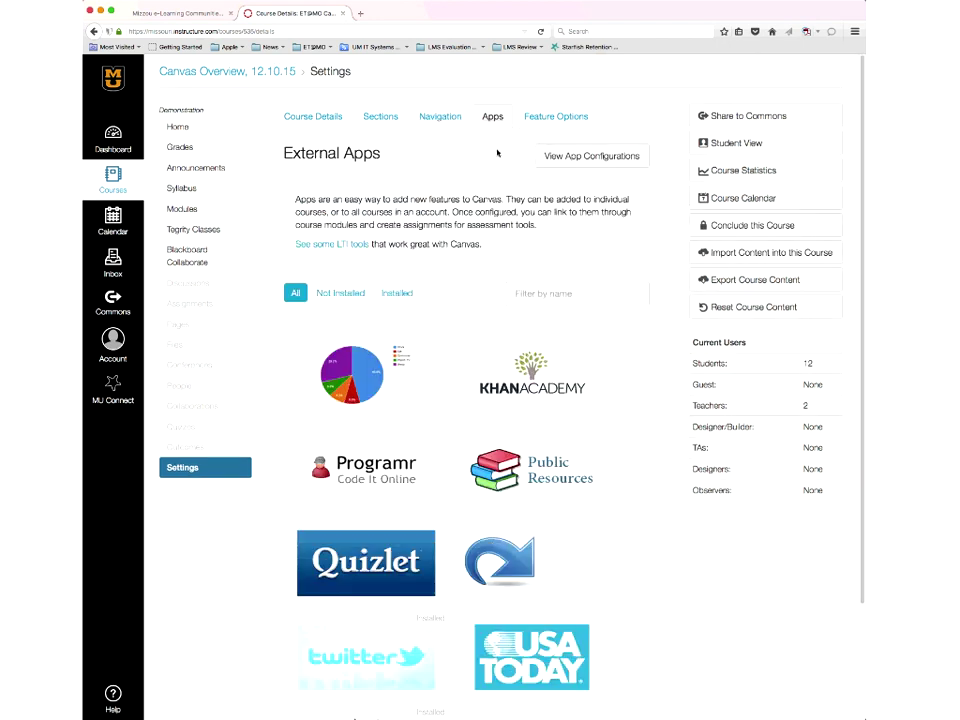
scroll(497, 153, "down", 1)
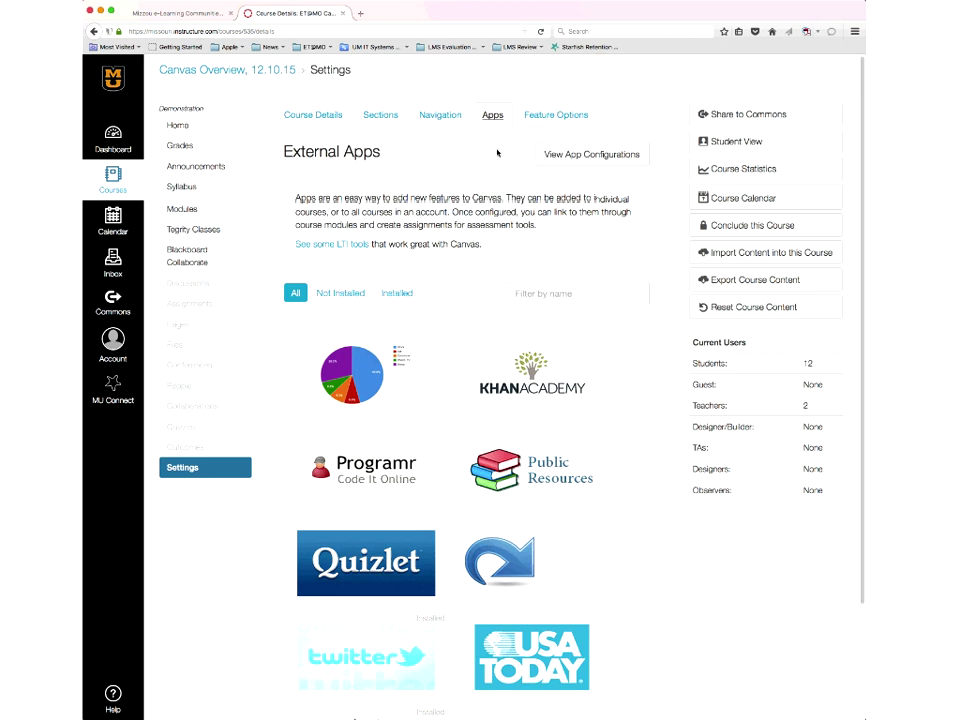
scroll(497, 153, "down", 1)
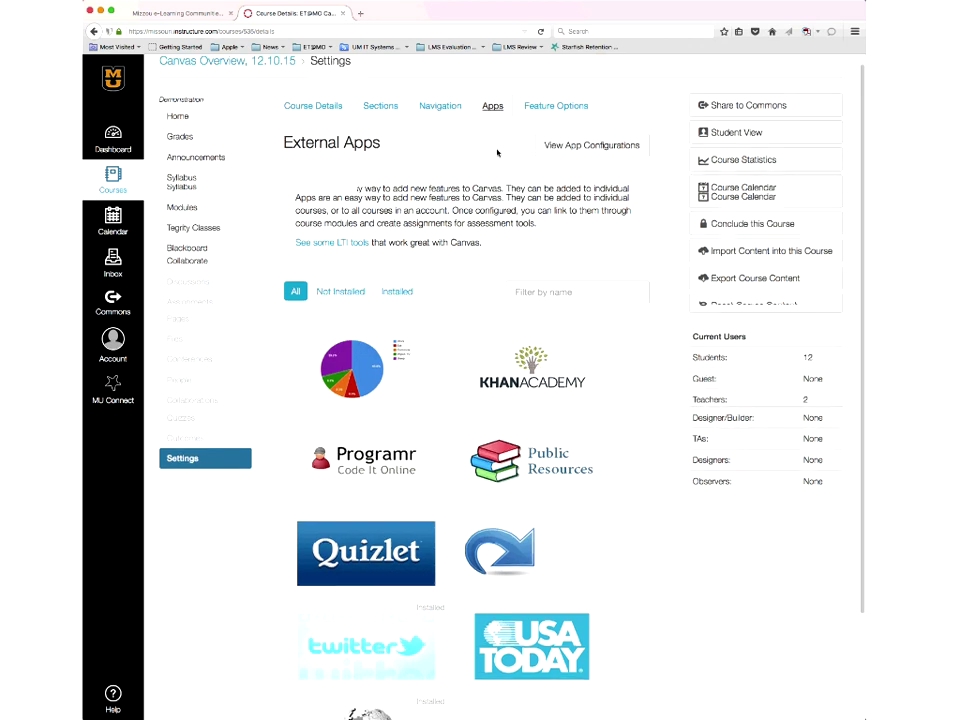
scroll(497, 153, "down", 3)
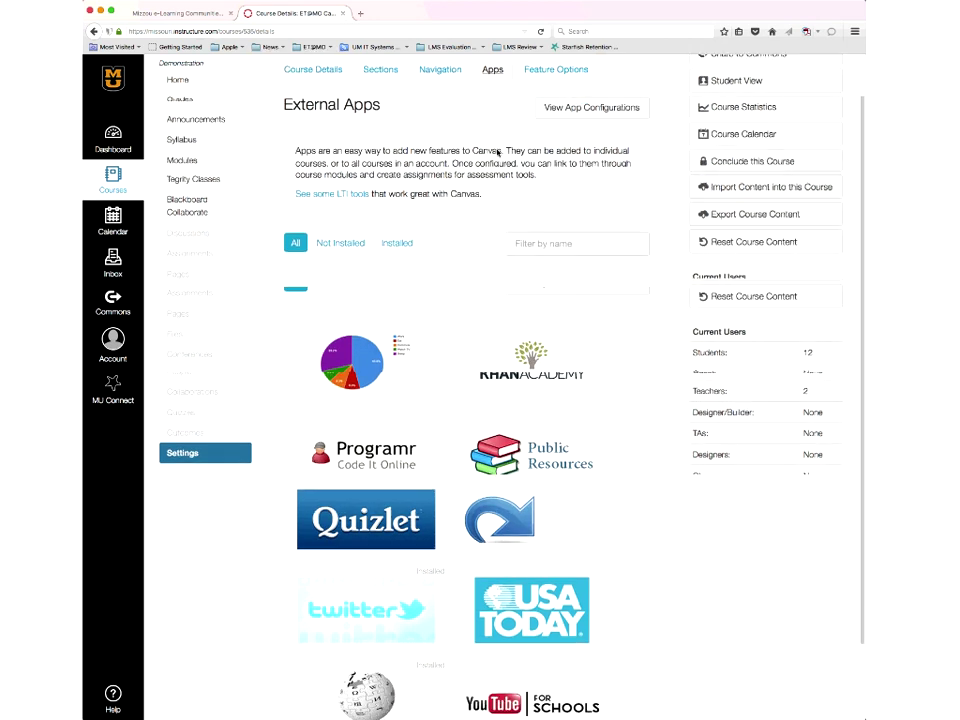
scroll(497, 153, "down", 1)
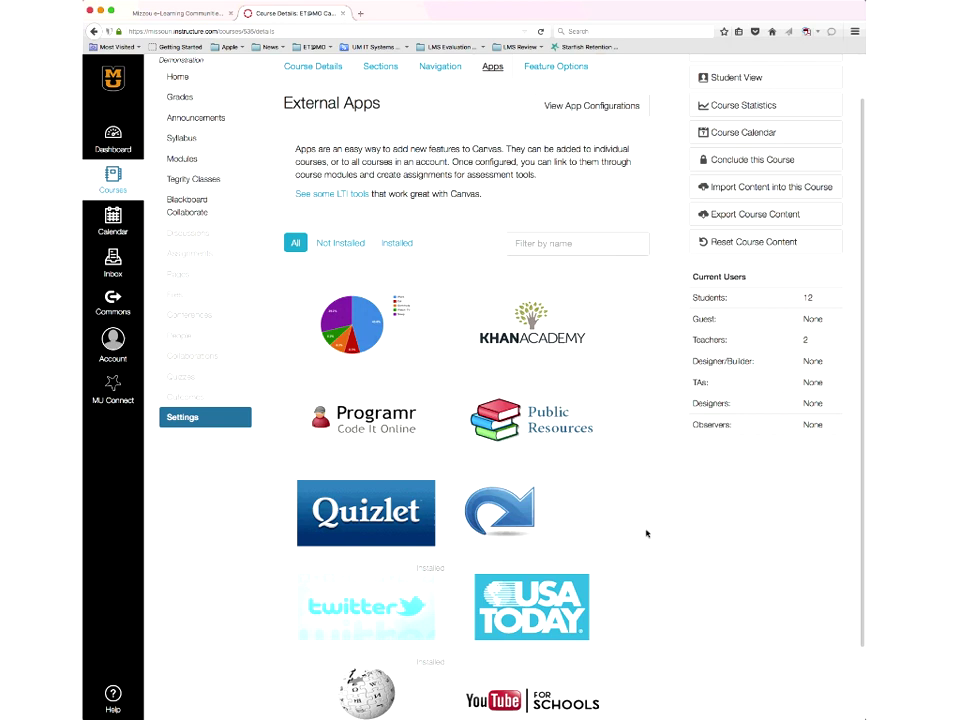
mouse_move(531, 495)
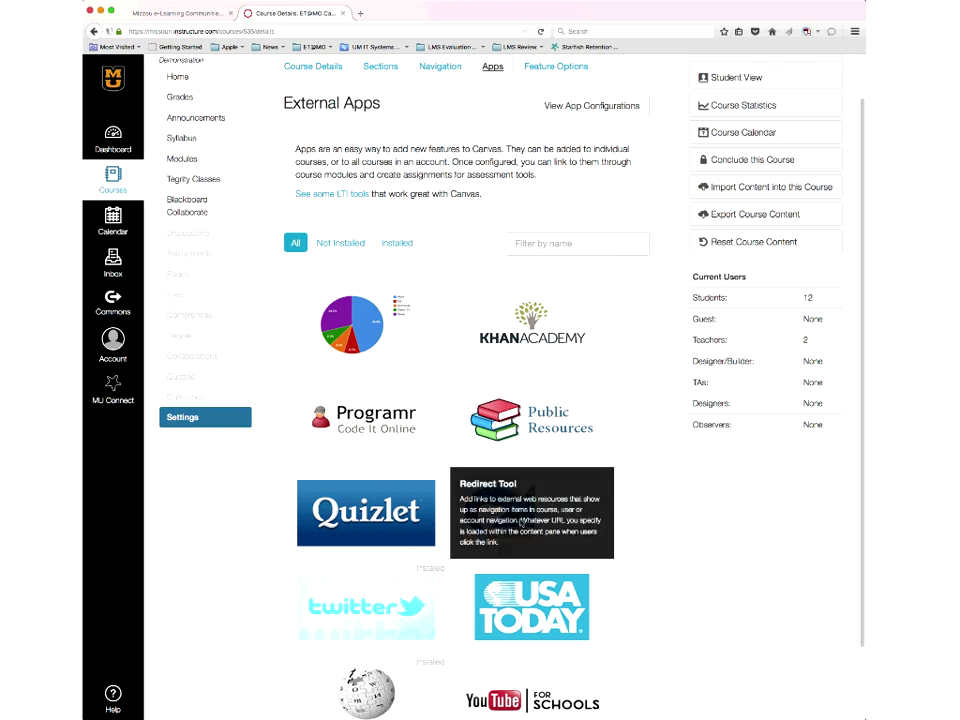
left_click(523, 518)
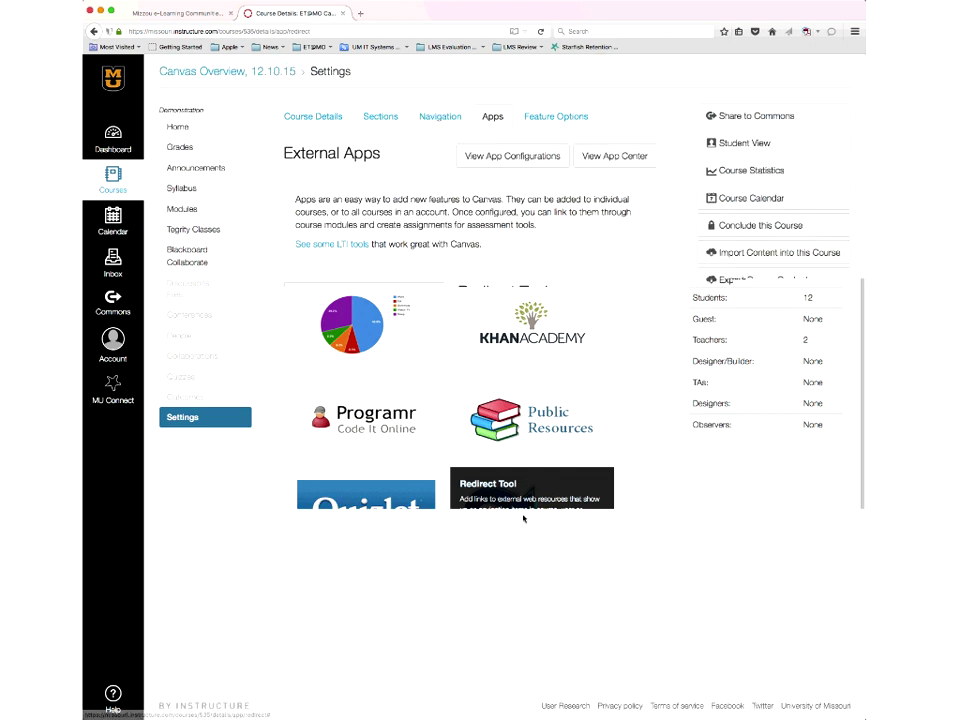
left_click(364, 388)
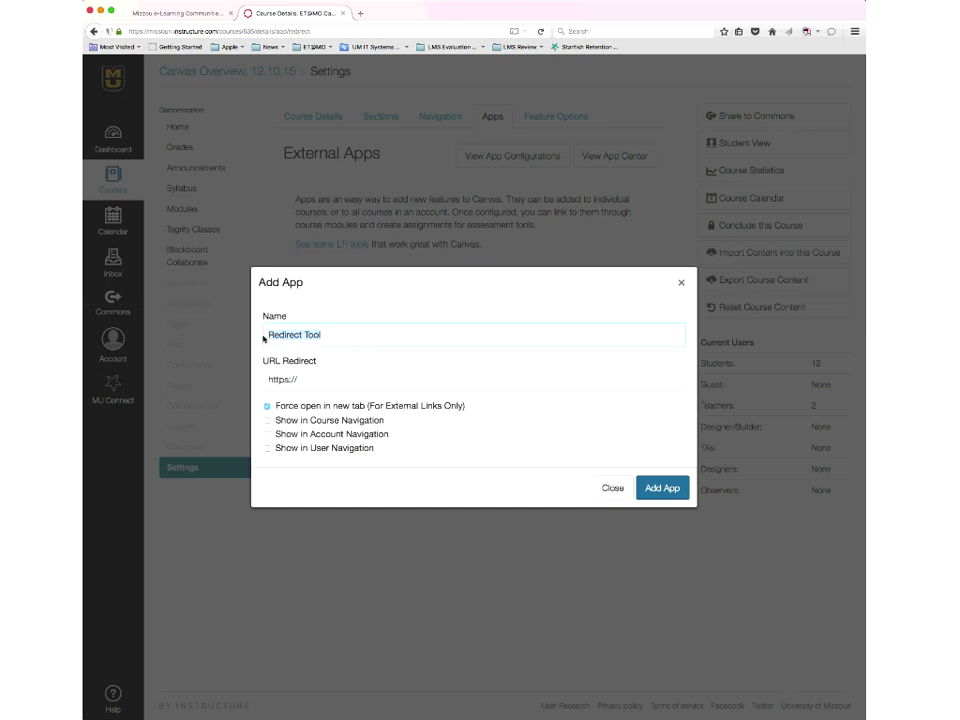
key("BackSpace")
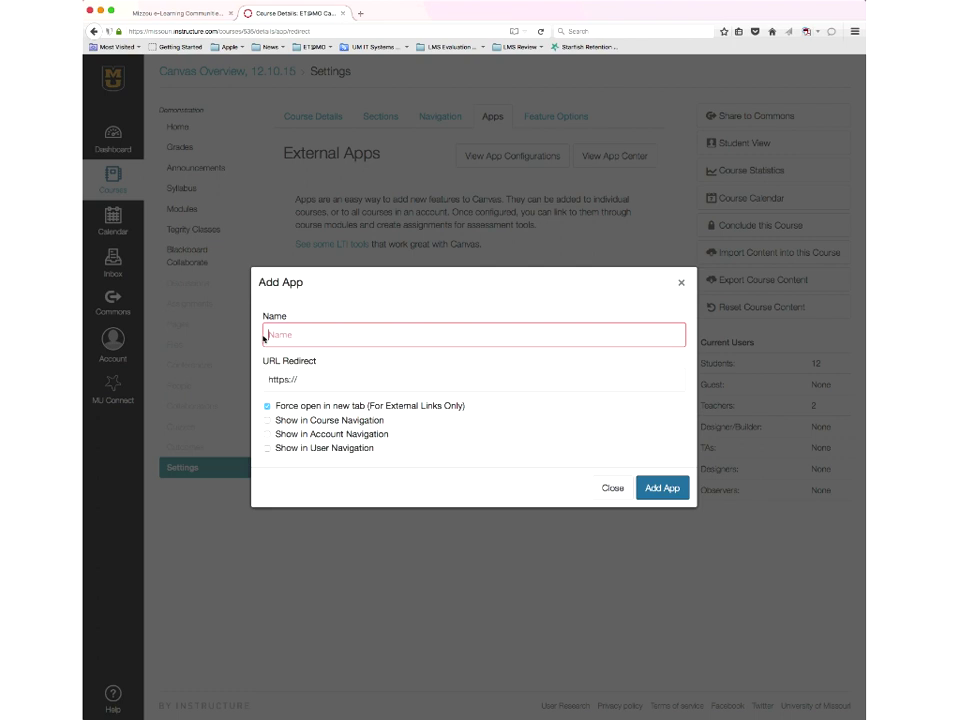
type("Missouri")
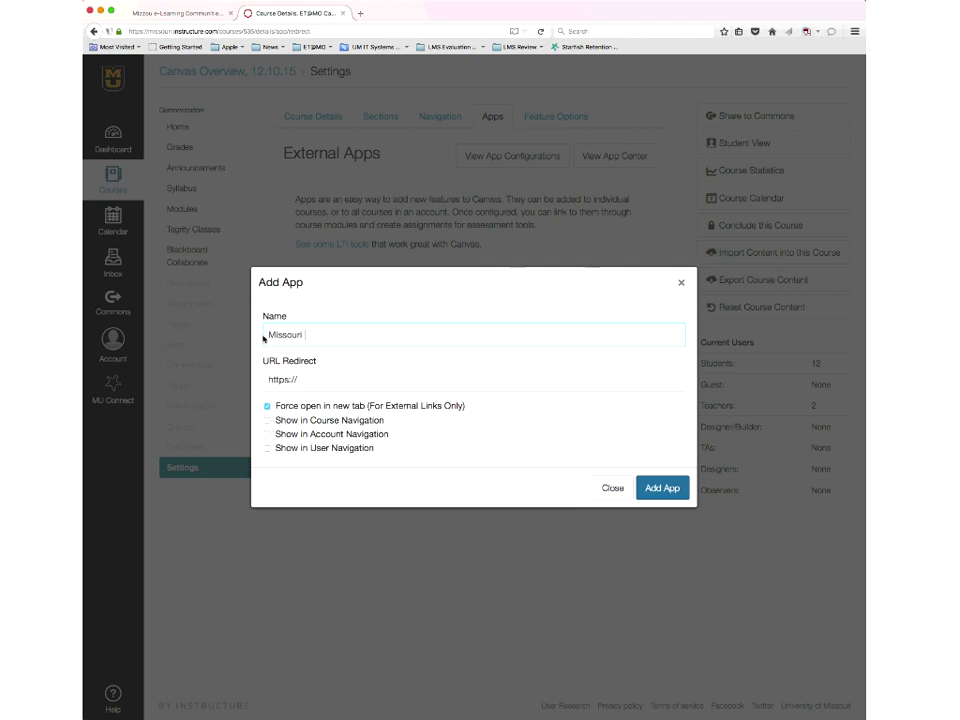
type(" Website")
left_click(290, 380)
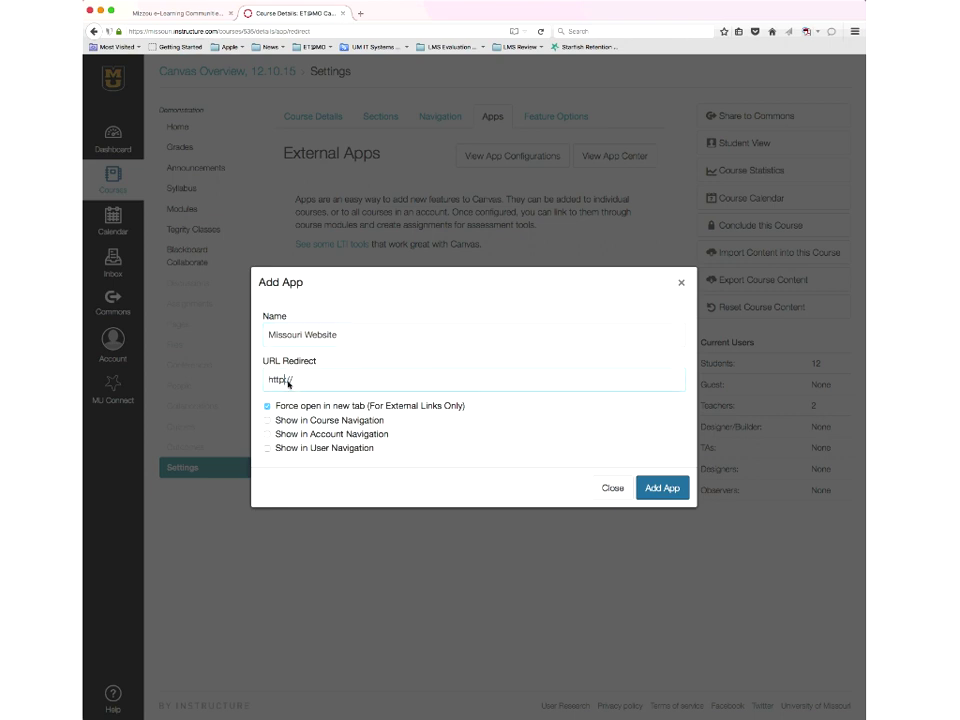
type("www.missouirri.edu")
left_click(268, 421)
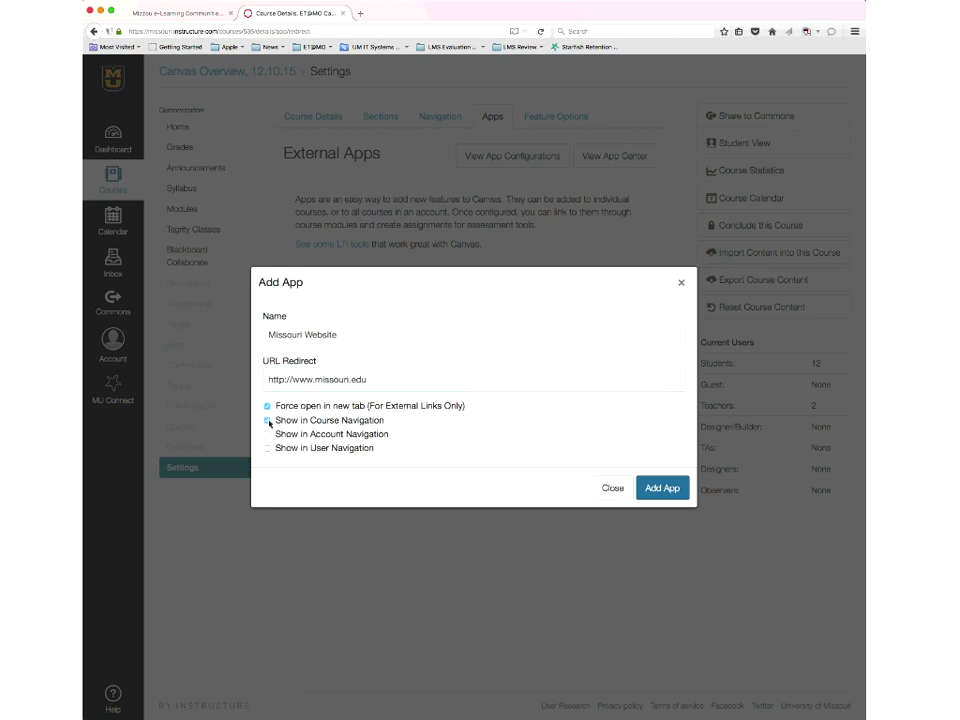
left_click(660, 488)
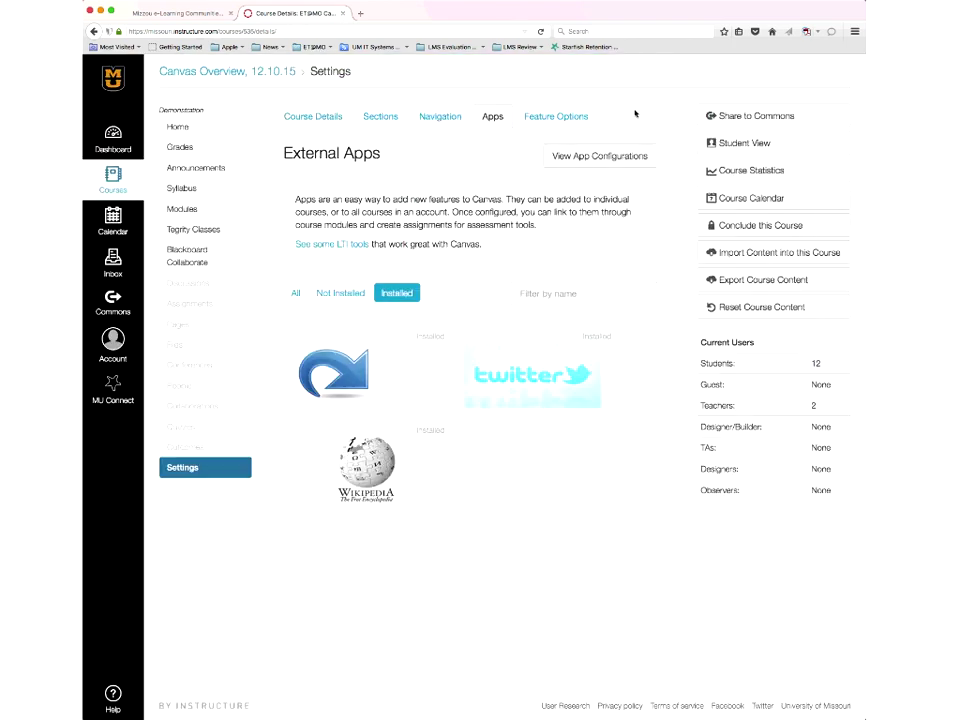
Reload the course settings, place Missouri Website between Syllabus and Modules in the course navigation, and save.
left_click(541, 32)
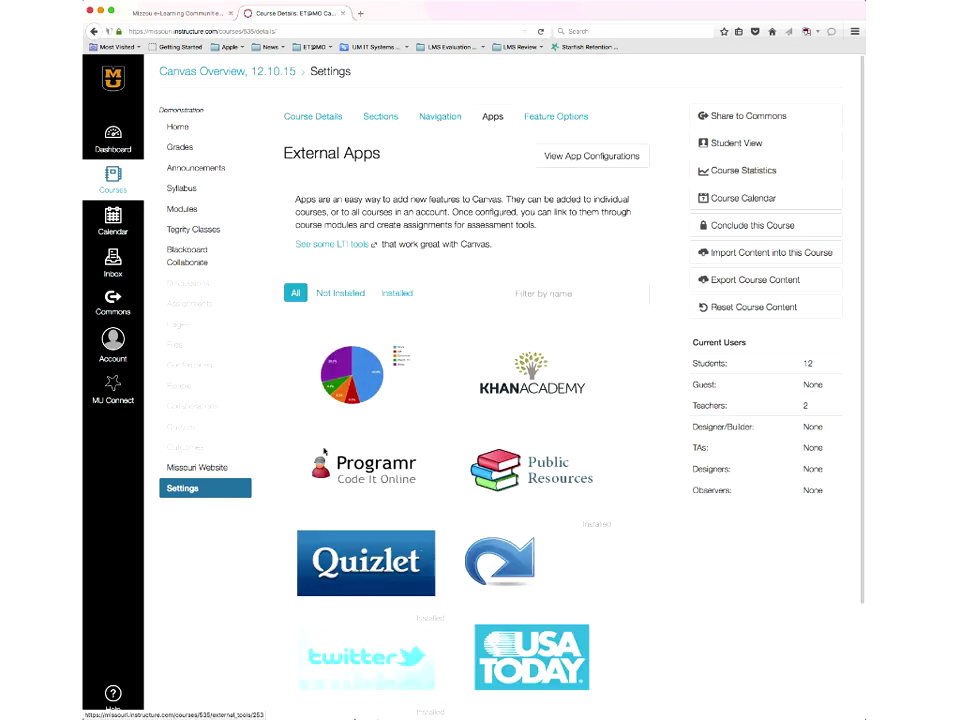
left_click(445, 118)
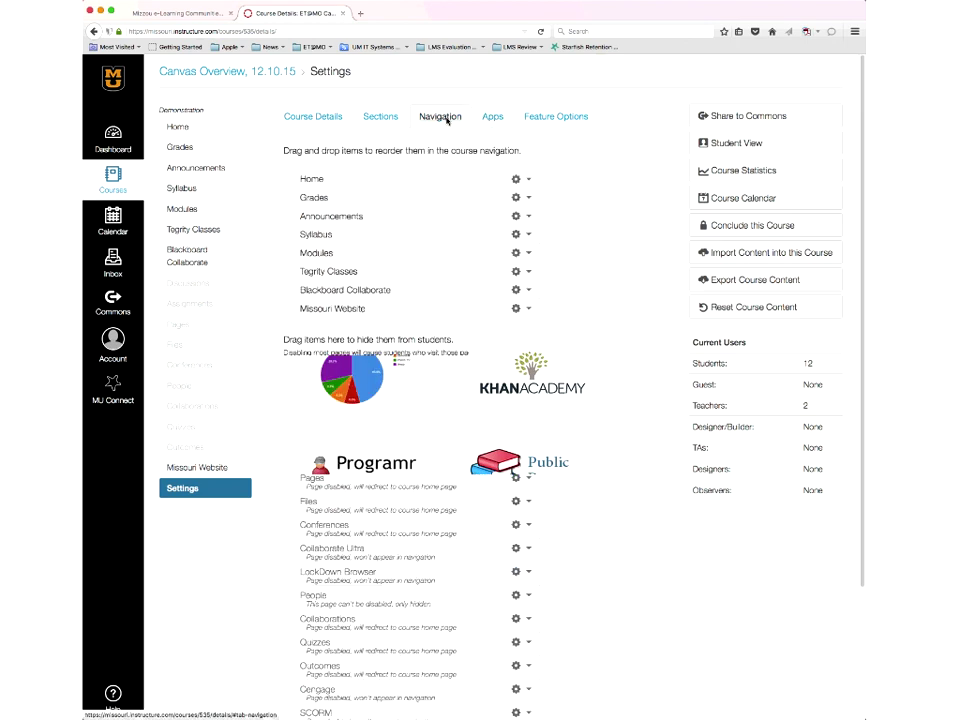
left_click_drag(390, 305, 394, 250)
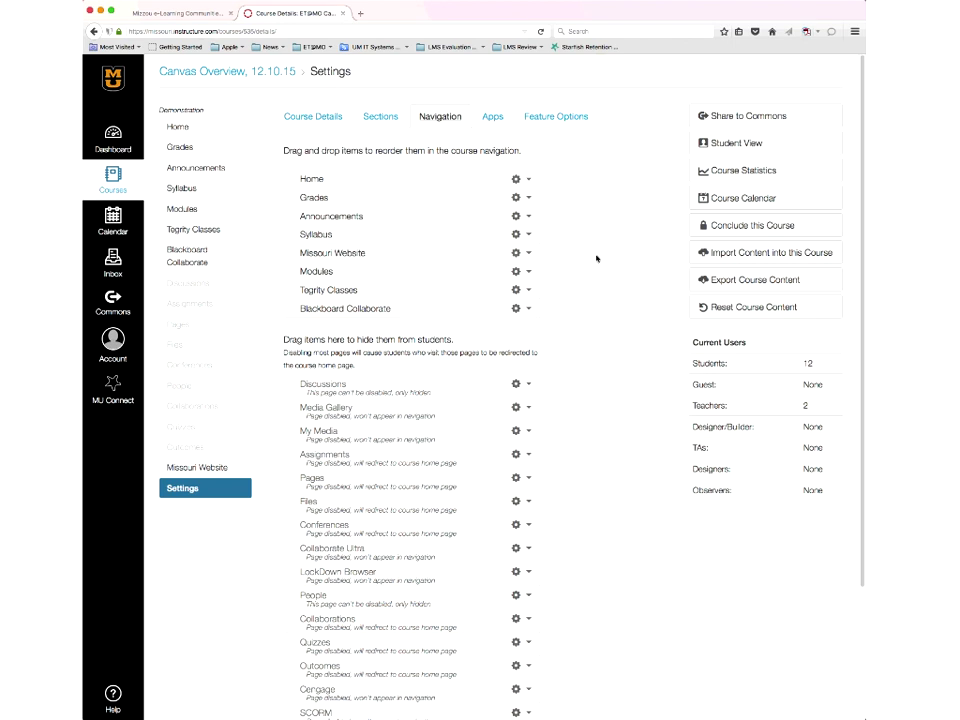
scroll(596, 257, "down", 3)
left_click(308, 640)
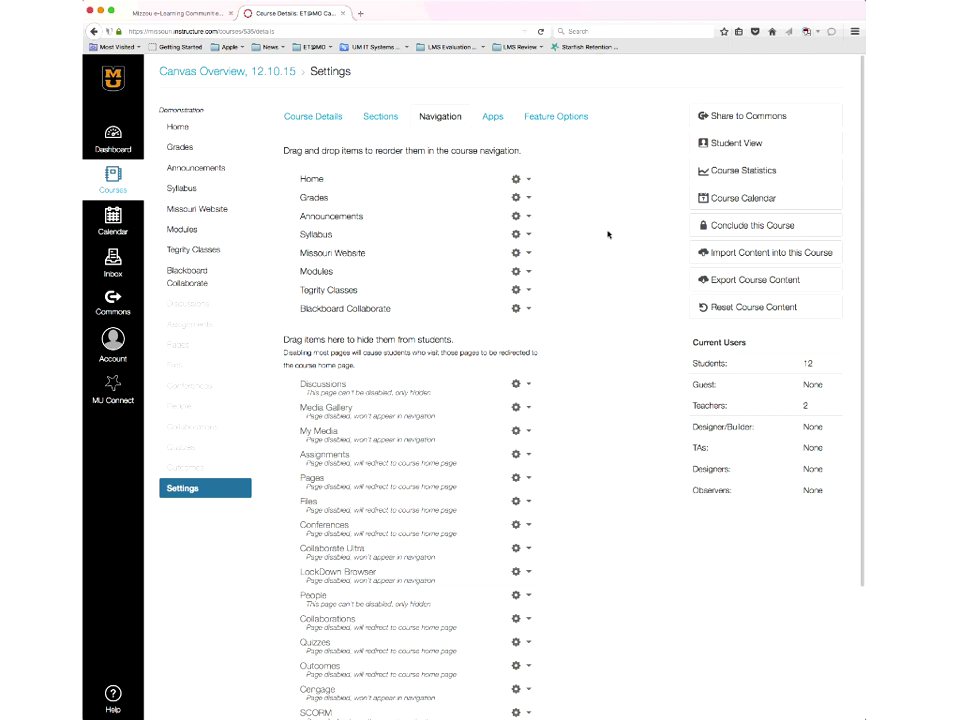
Return to the course home page and start a new announcement in the course's Announcements.
left_click(190, 489)
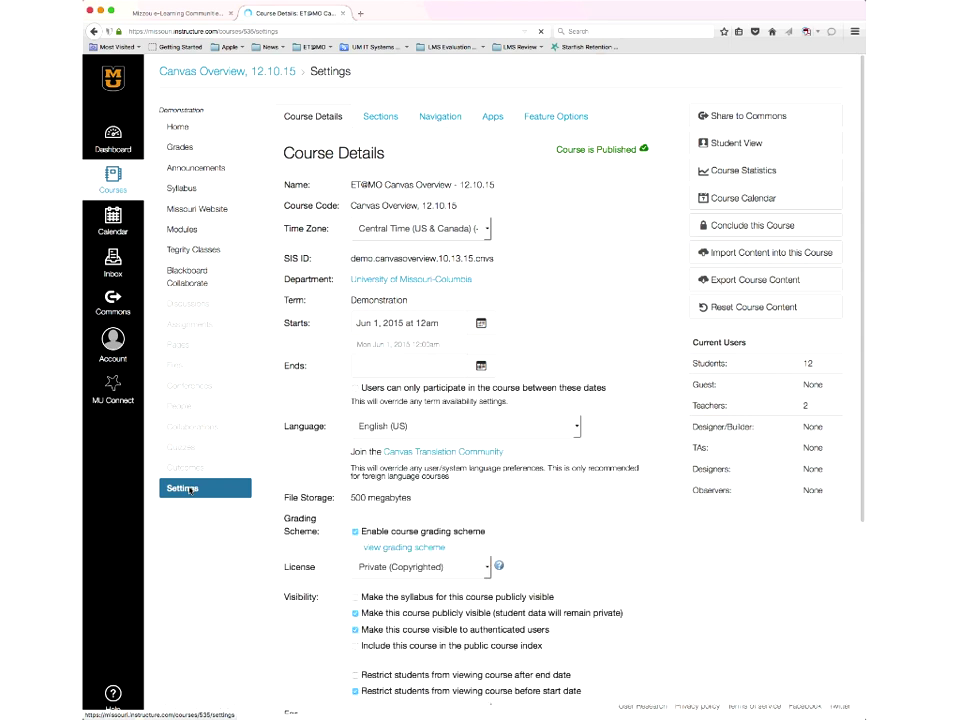
left_click(187, 131)
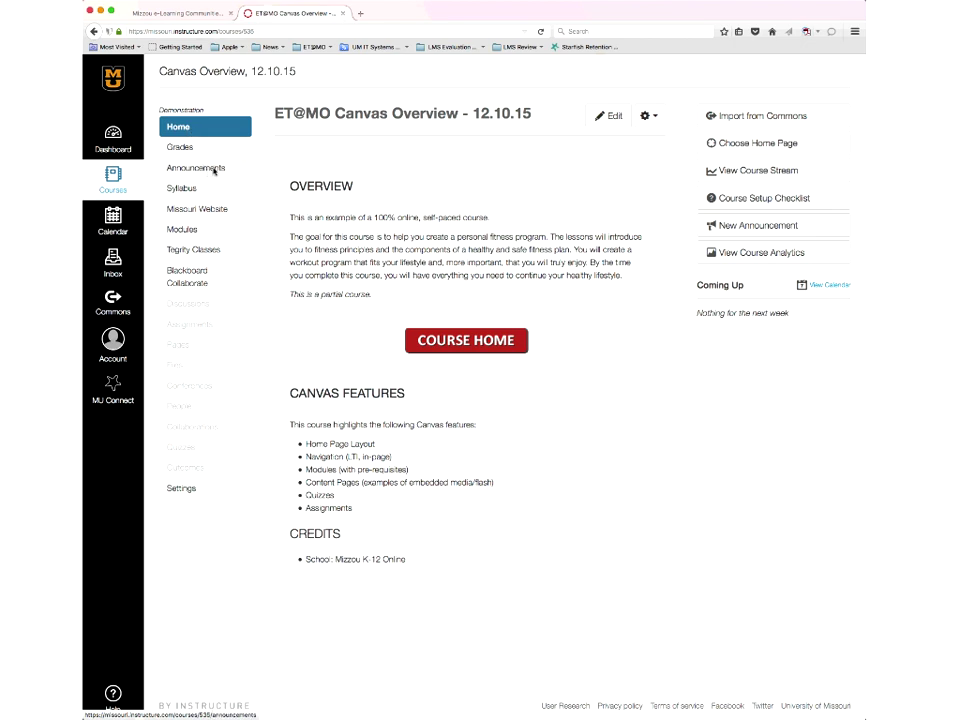
left_click(215, 169)
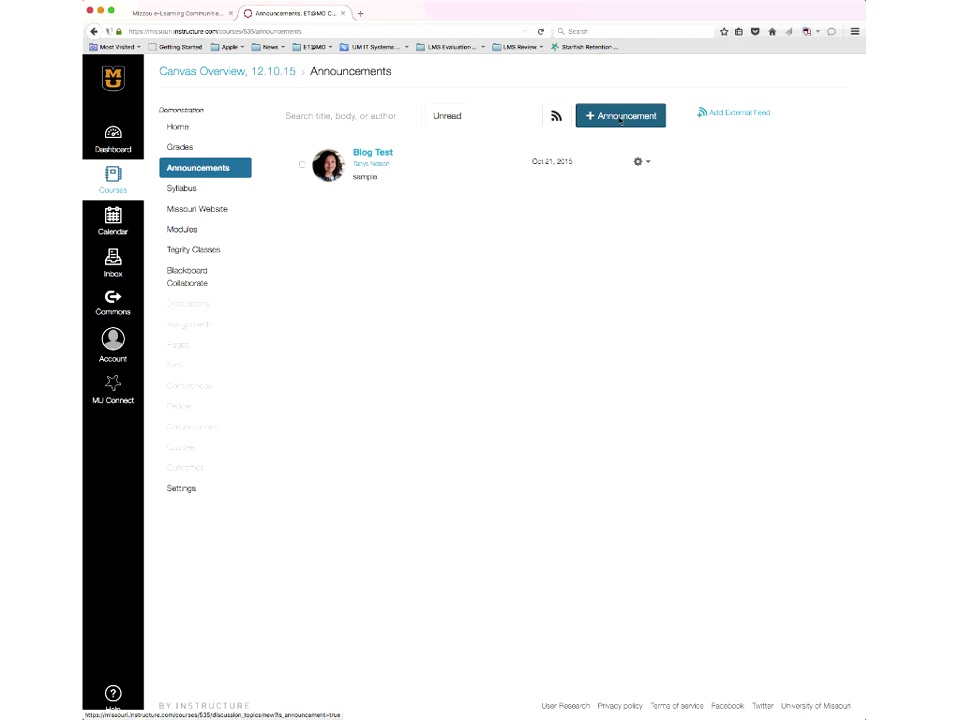
left_click(626, 117)
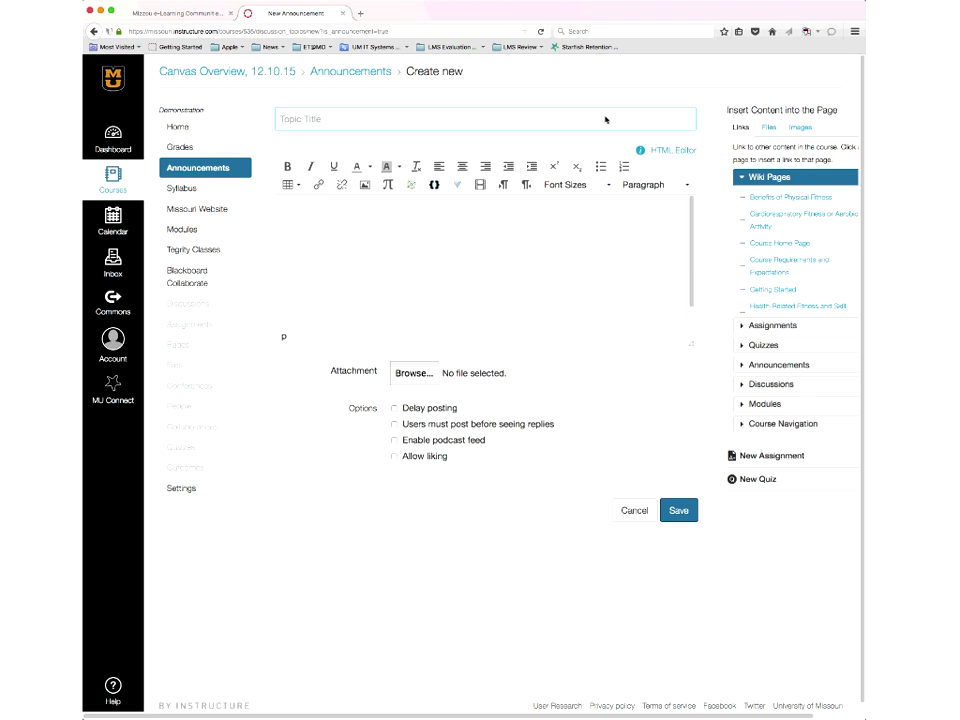
Title the announcement "Welcome to the Class" and expand the list of assignment links available for insertion.
type("Welcome to the Class")
left_click(326, 219)
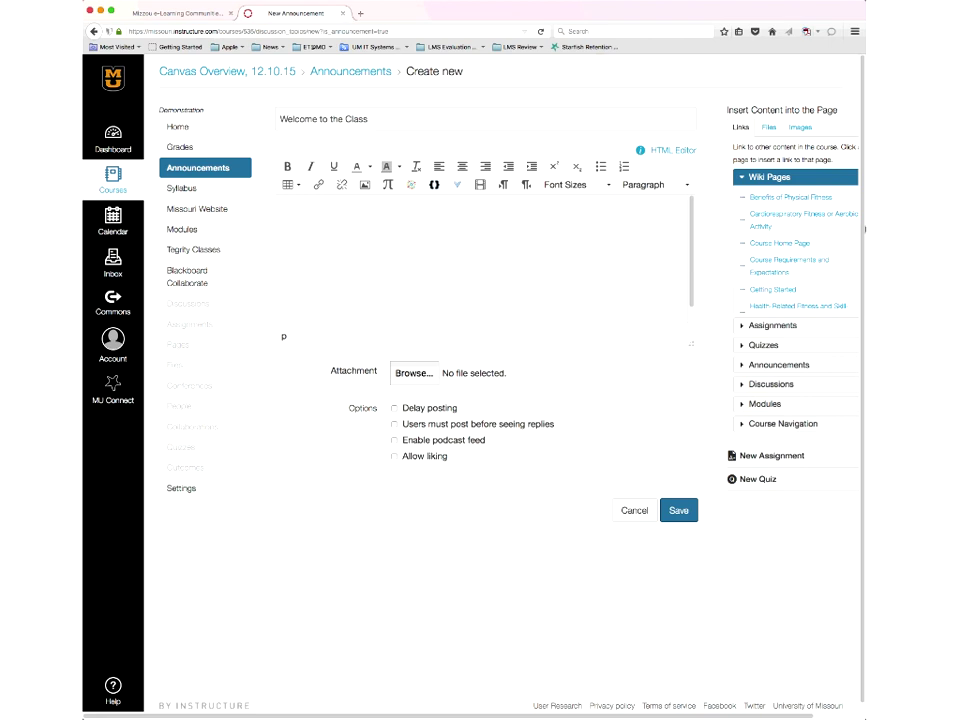
left_click_drag(864, 229, 893, 229)
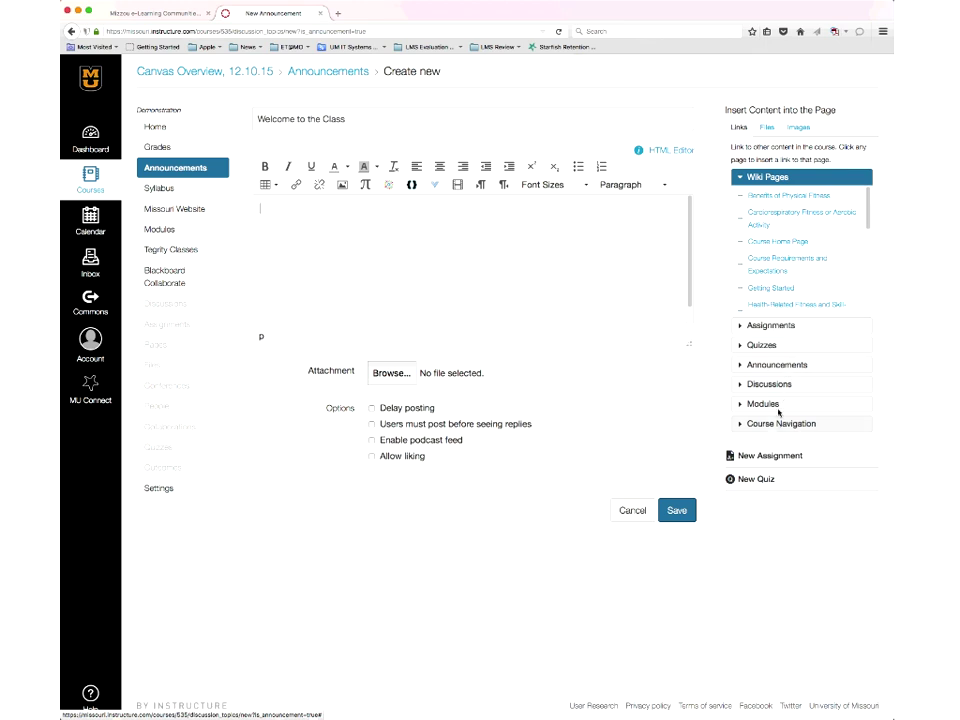
left_click(781, 326)
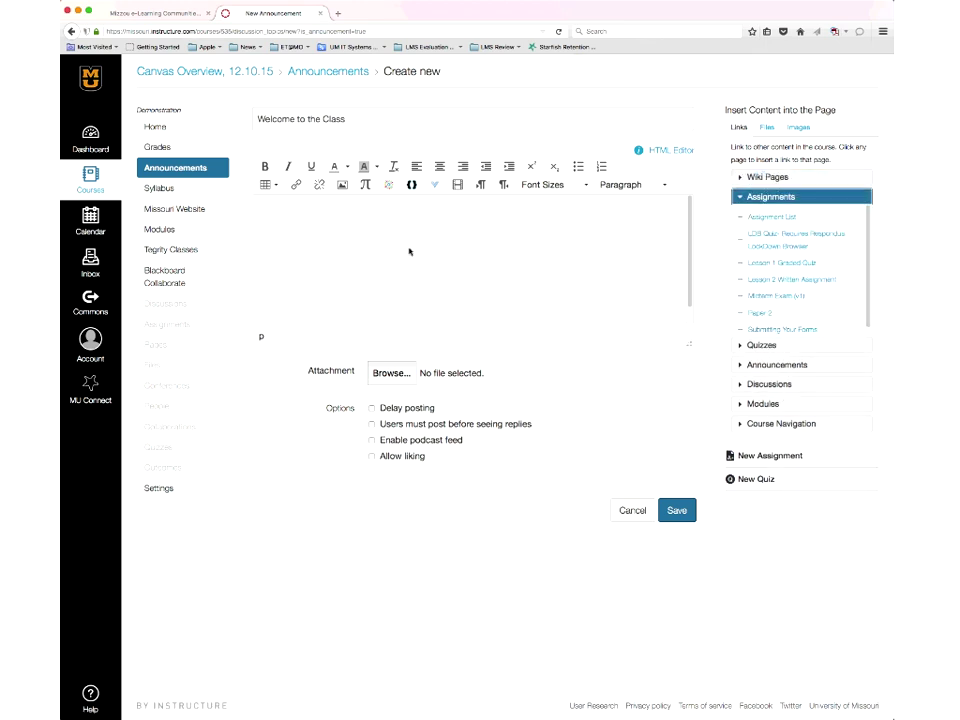
Replace the announcement title with "Reminder Paper due!".
left_click(379, 120)
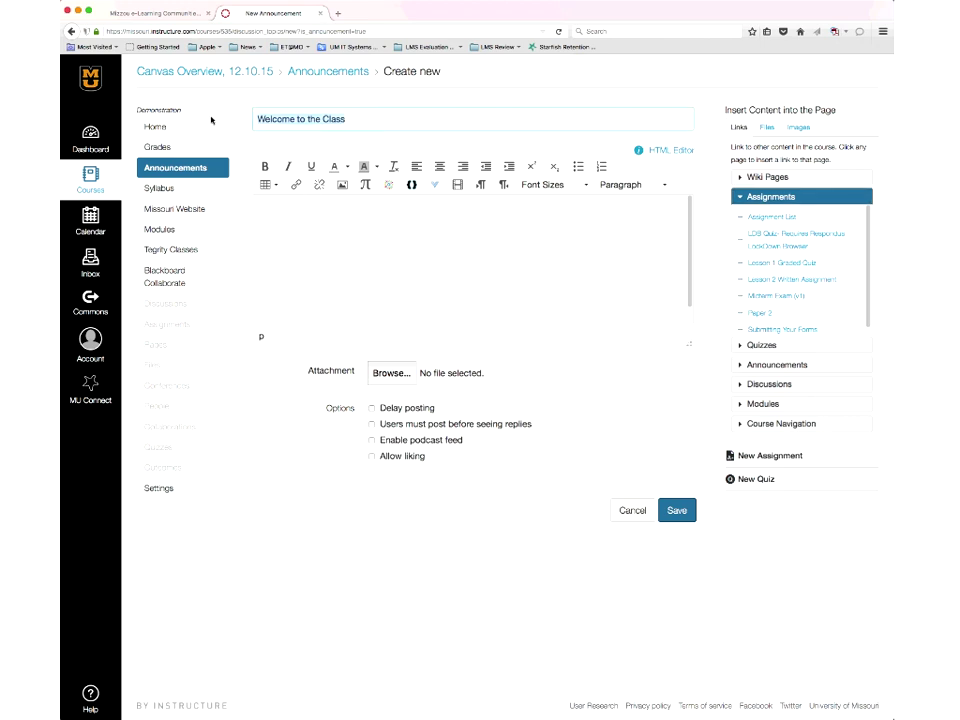
key("ctrl+a")
type("Reminder ")
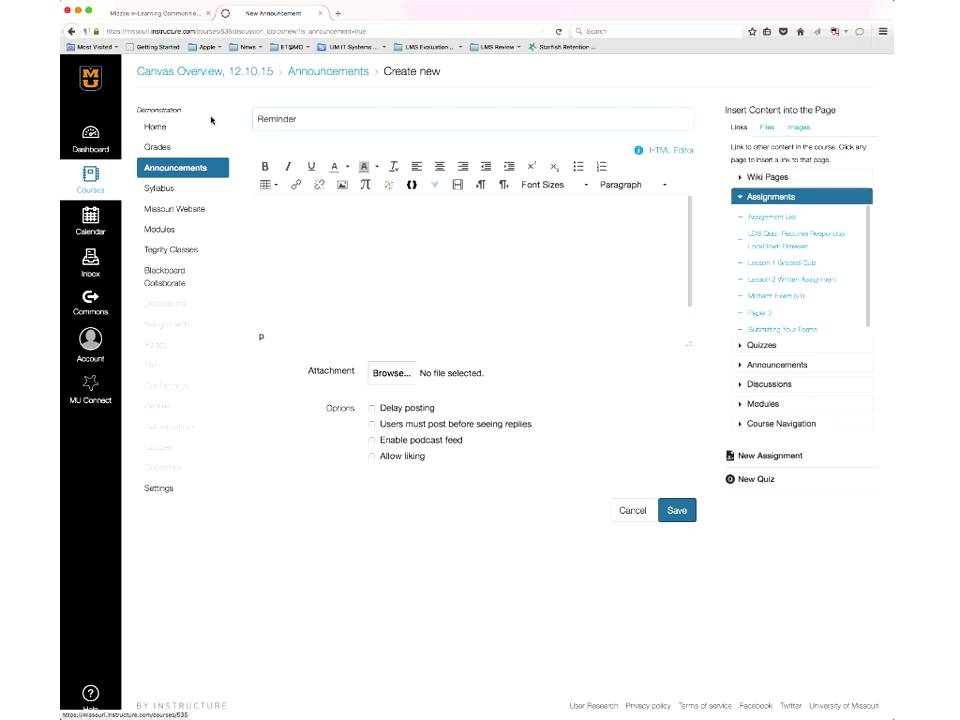
type("Paper due!")
Write the announcement body "Click here to visit the description of the paper - " followed by a link to Lesson 2 Written Assignment and a period.
left_click(358, 223)
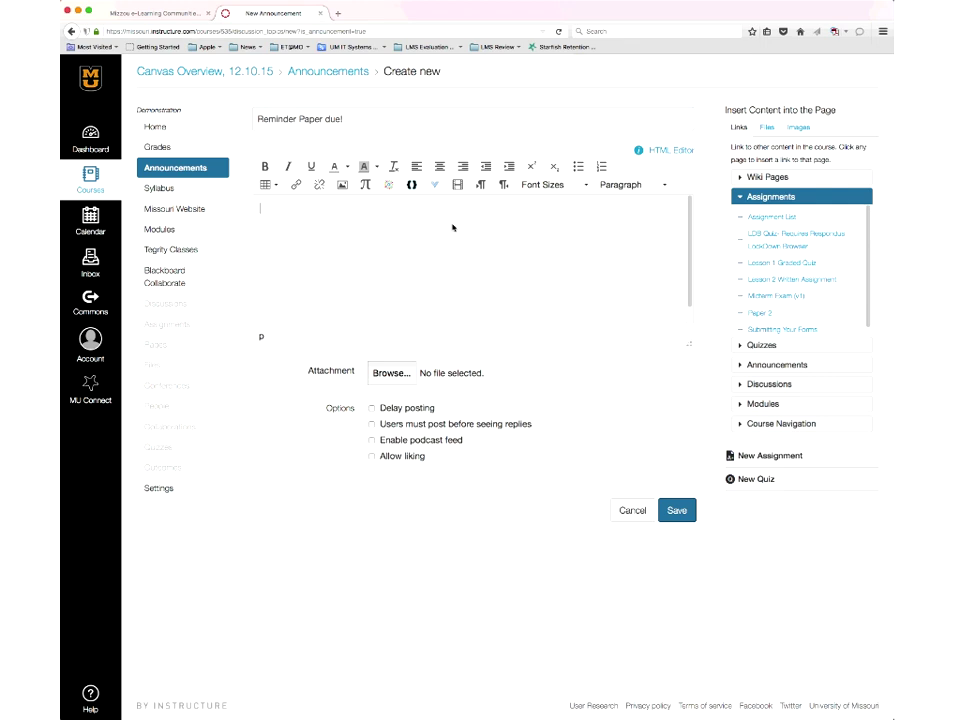
type("CLick here to visit the ldesc")
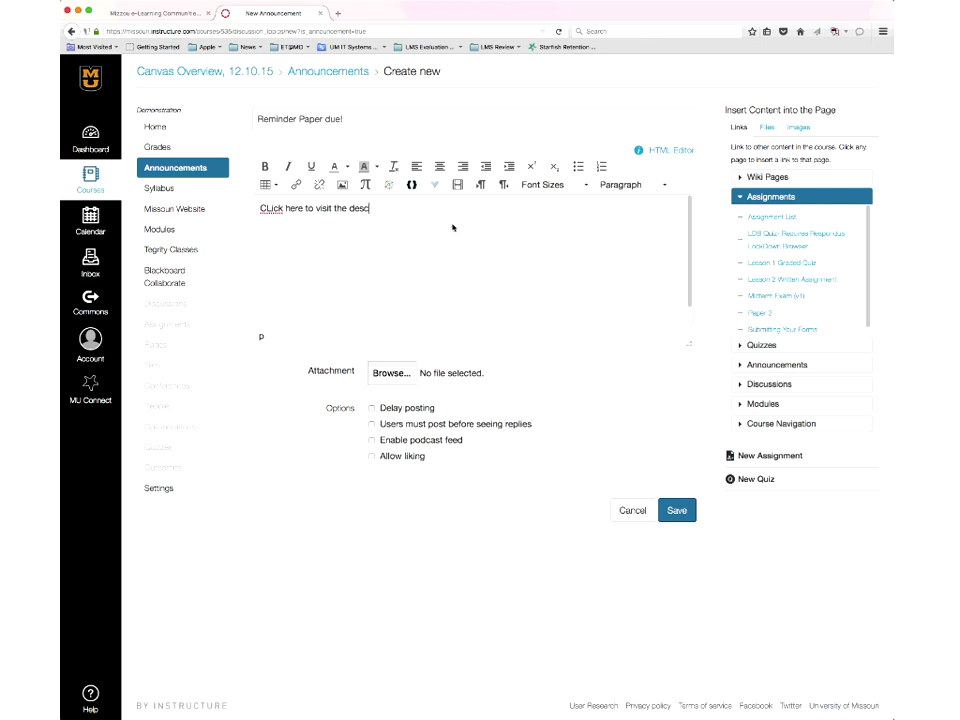
type("ription of the ap")
key("BackSpace")
key("BackSpace")
type("[a")
type("paper")
left_click(270, 210)
key("BackSpace")
type("l")
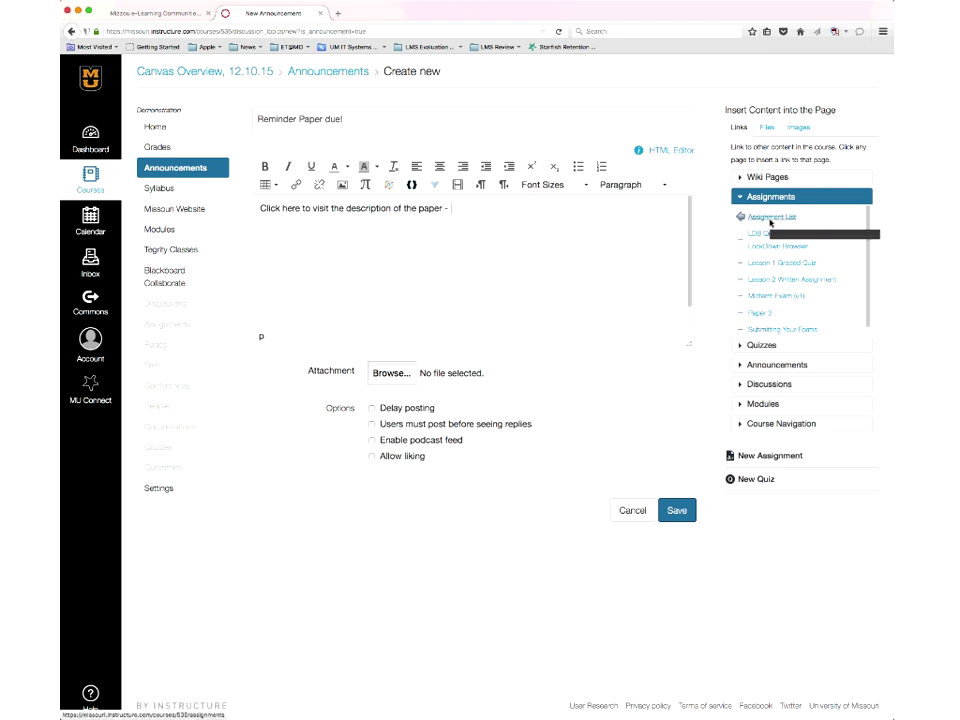
left_click(780, 279)
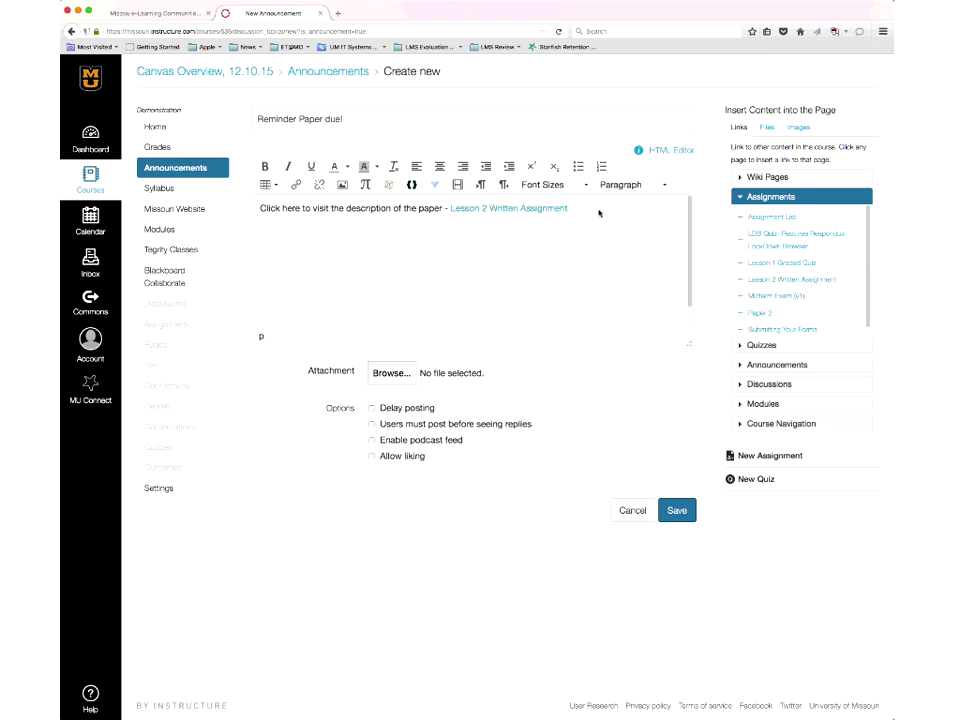
left_click(585, 211)
Enable delayed posting without a date, save the announcement, and return to the course's announcement list.
left_click(372, 408)
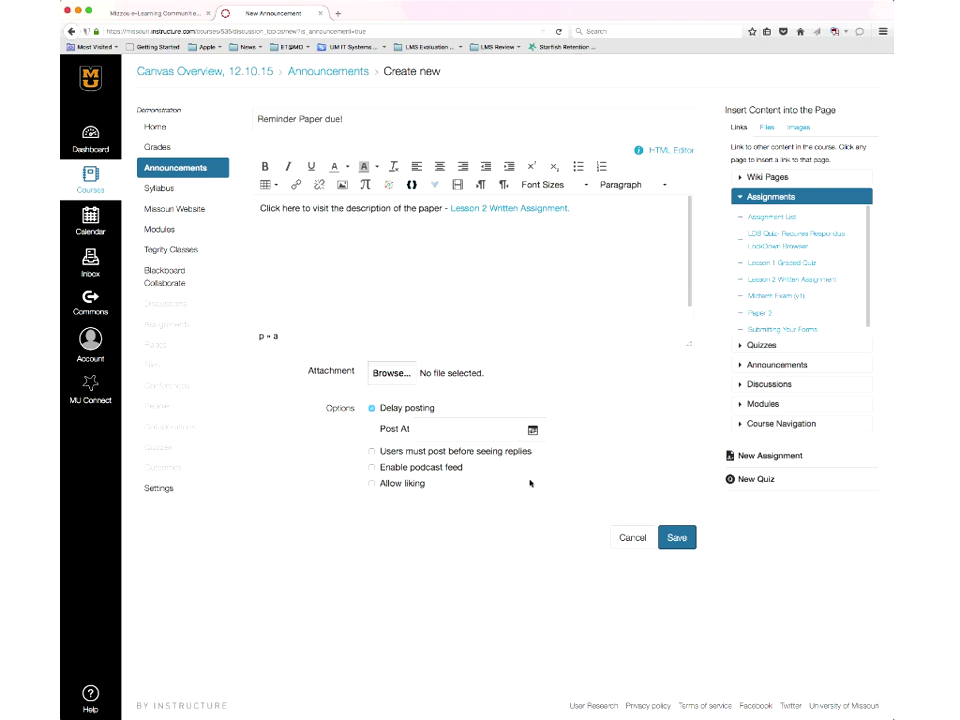
left_click(676, 538)
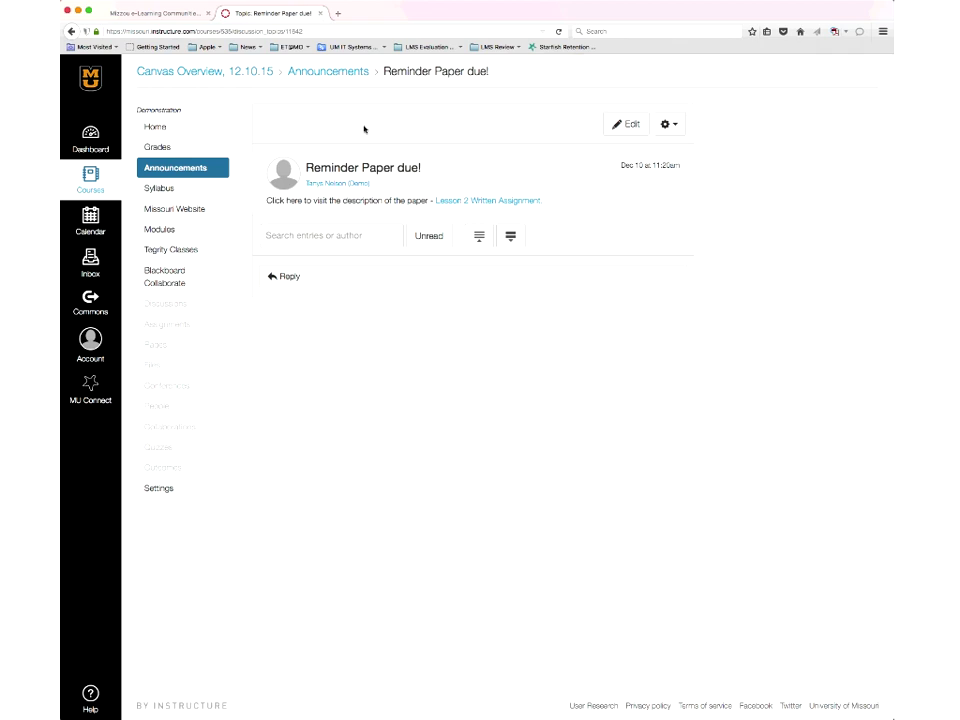
left_click(182, 167)
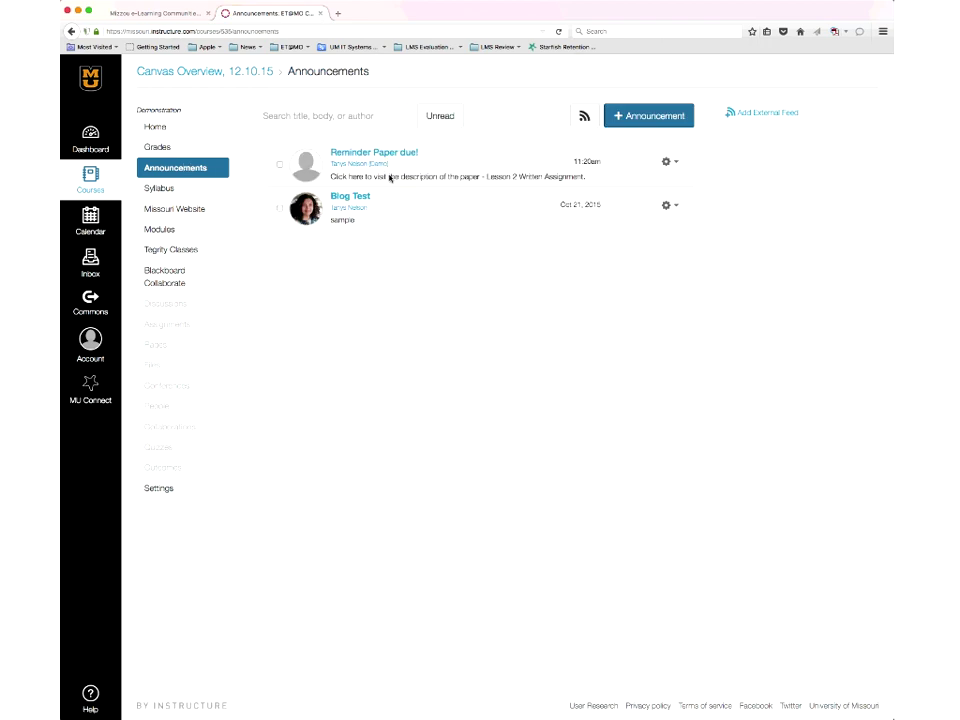
Open the course syllabus, look through its description in edit mode, and leave it without saving.
left_click(166, 190)
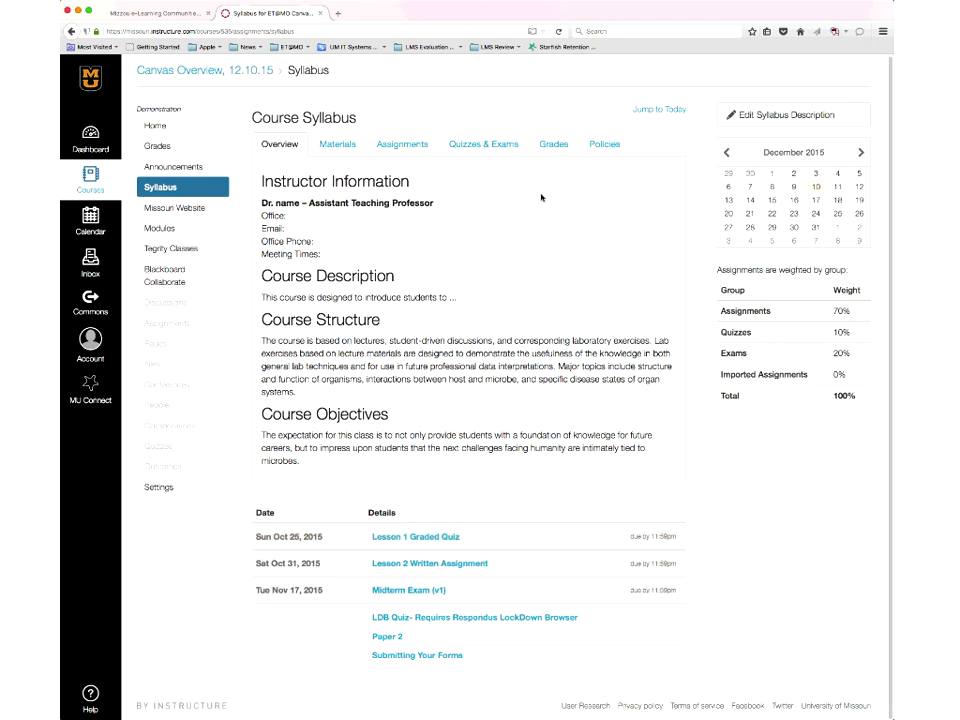
left_click(790, 115)
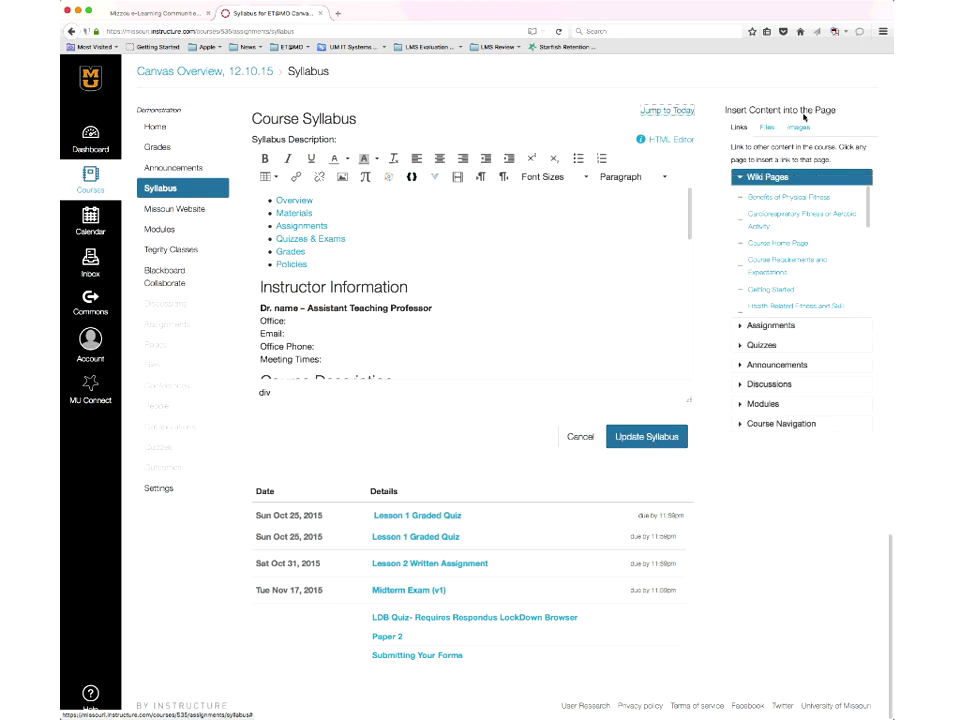
left_click(454, 216)
scroll(454, 219, "down", 5)
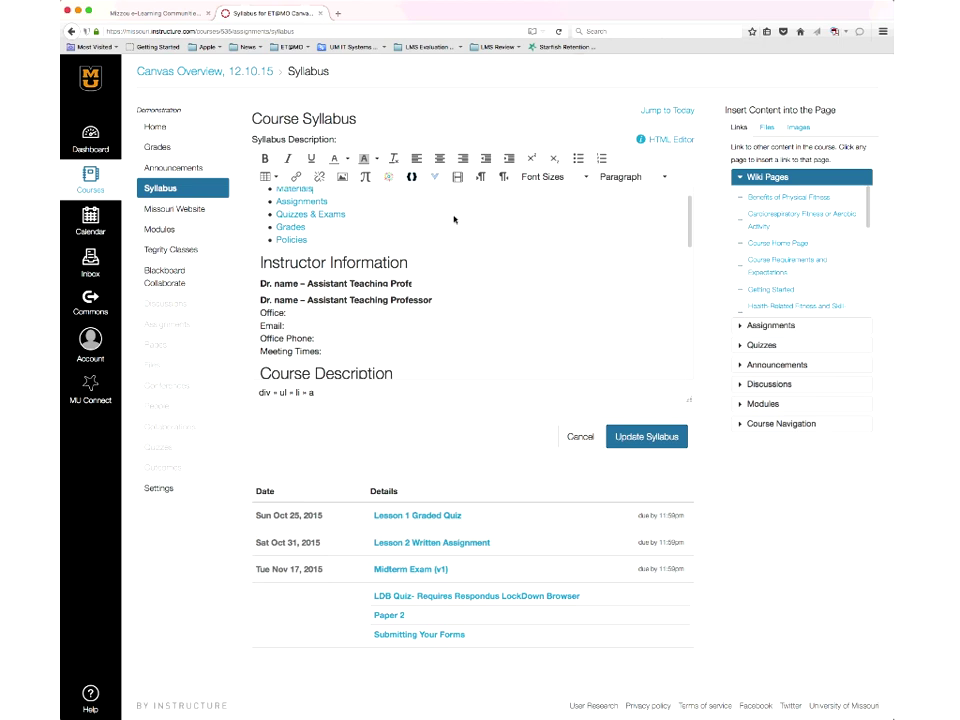
scroll(454, 219, "down", 5)
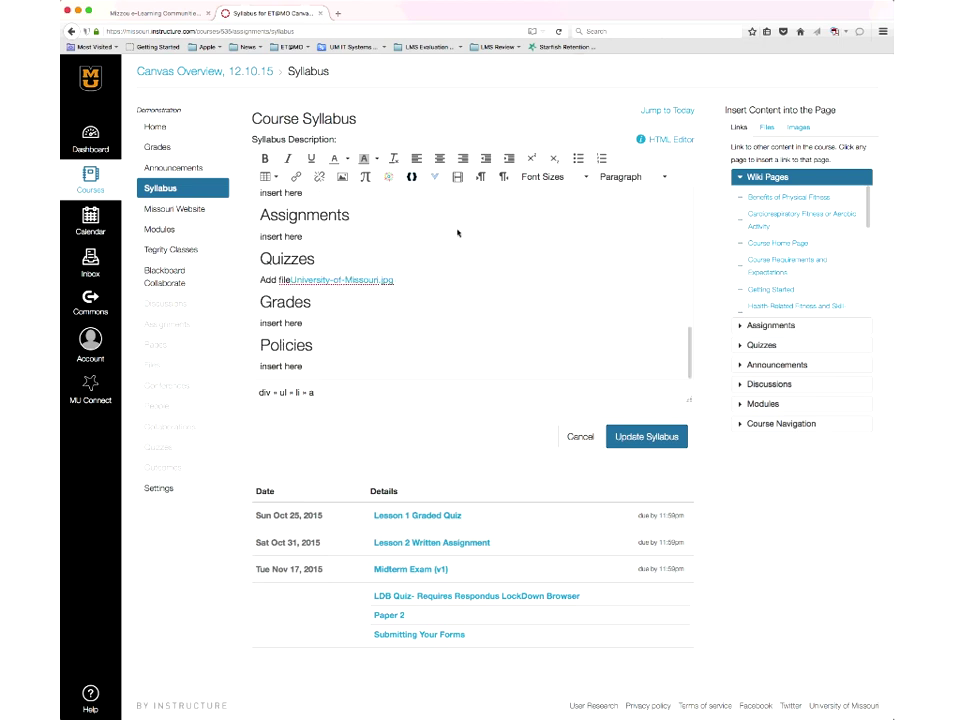
left_click(581, 437)
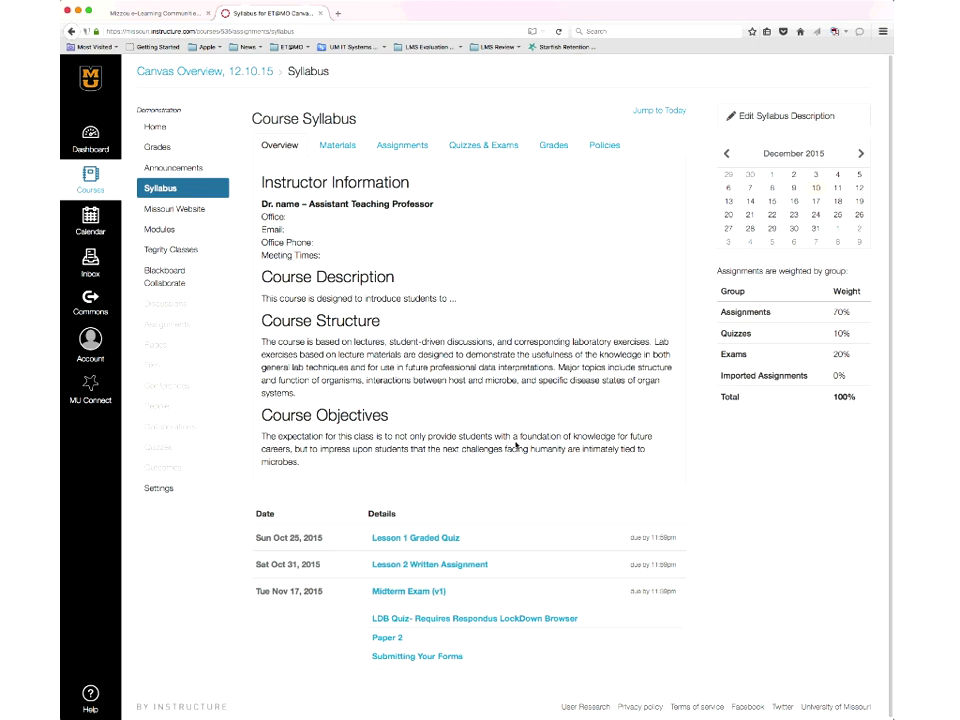
Create a new assignment in the course and name it "Microtheme 1".
left_click(181, 327)
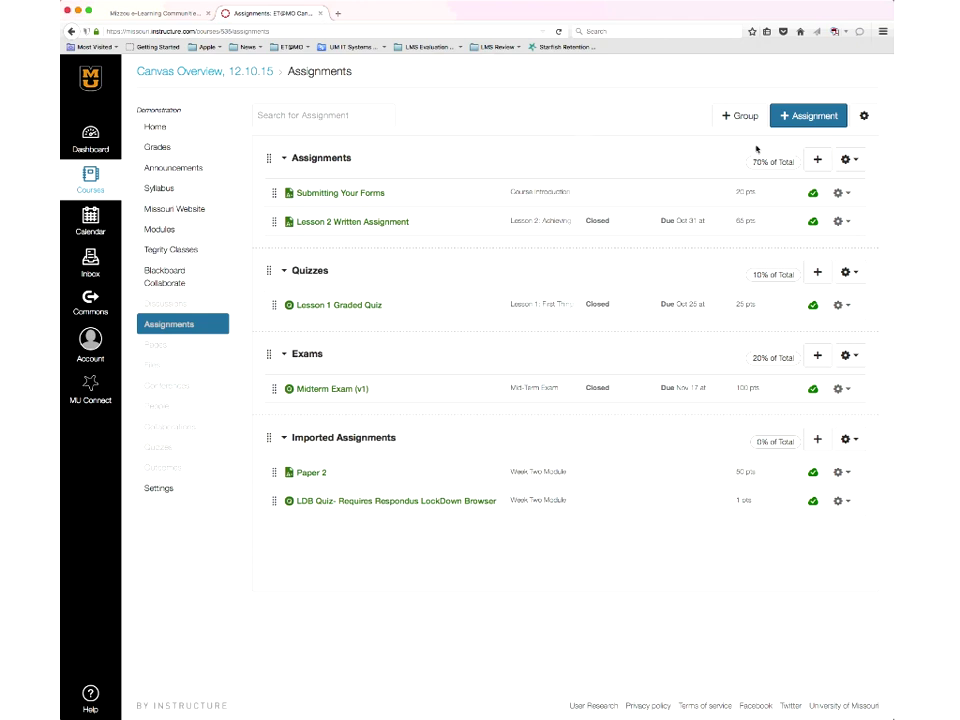
left_click(806, 118)
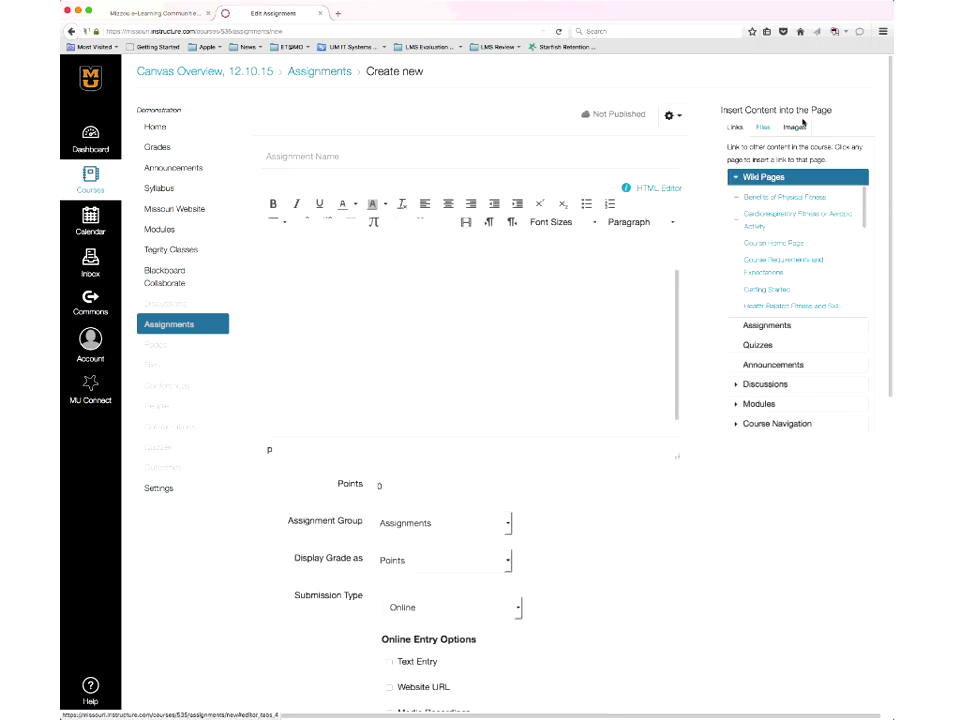
left_click(419, 157)
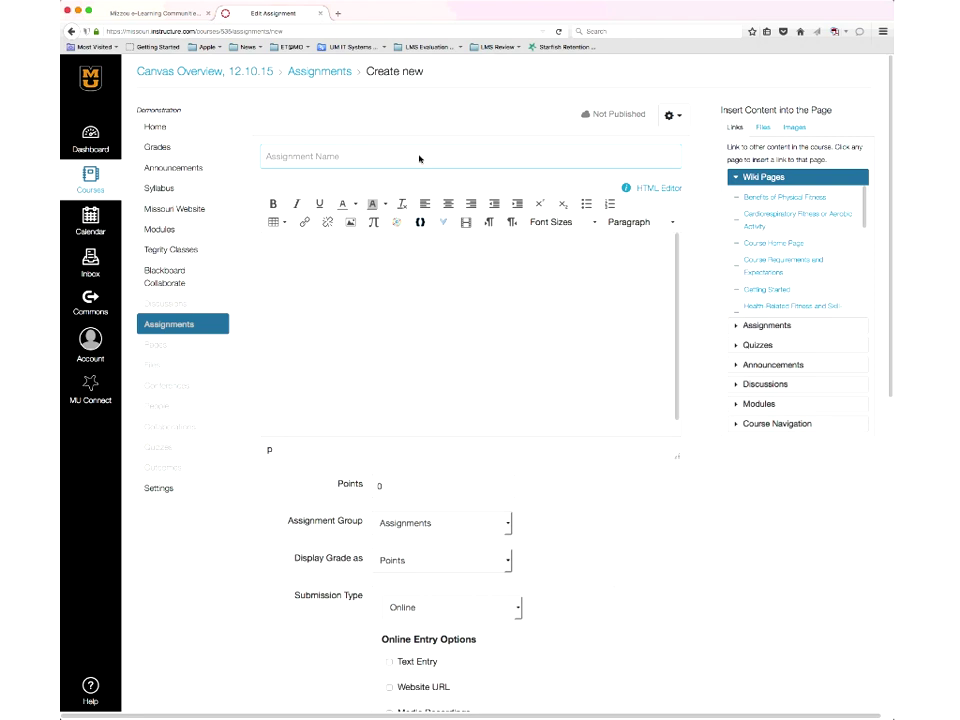
type("C")
key("BackSpace")
type("Microtheme 1")
left_click(396, 264)
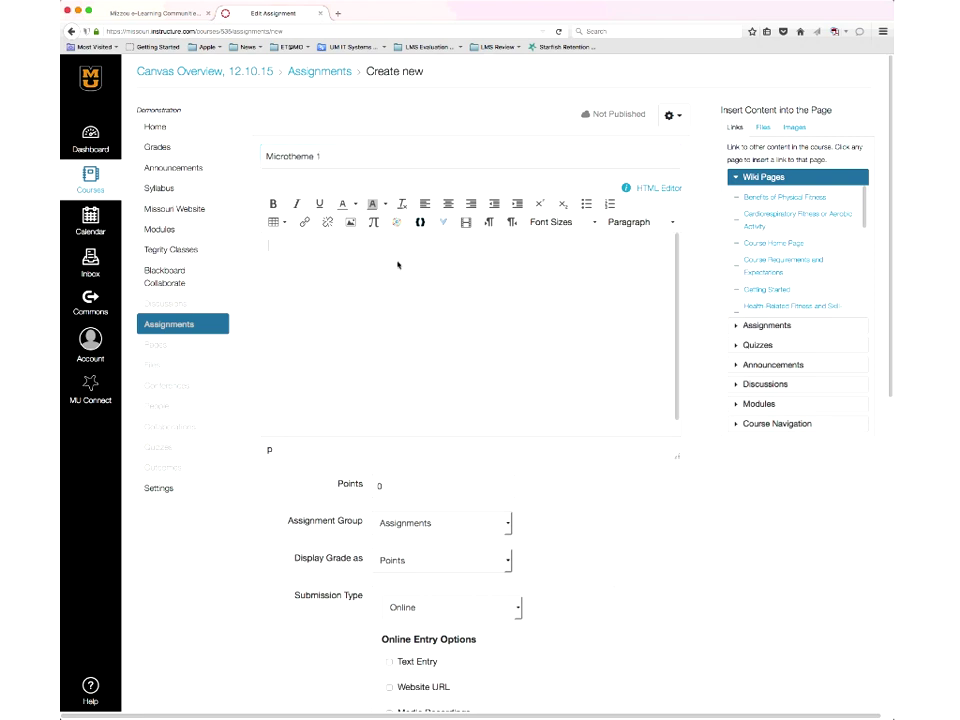
Set the assignment's points to 5, keeping it in the Assignments group with the grade displayed as Points.
double_click(378, 486)
type("5")
scroll(574, 487, "down", 2)
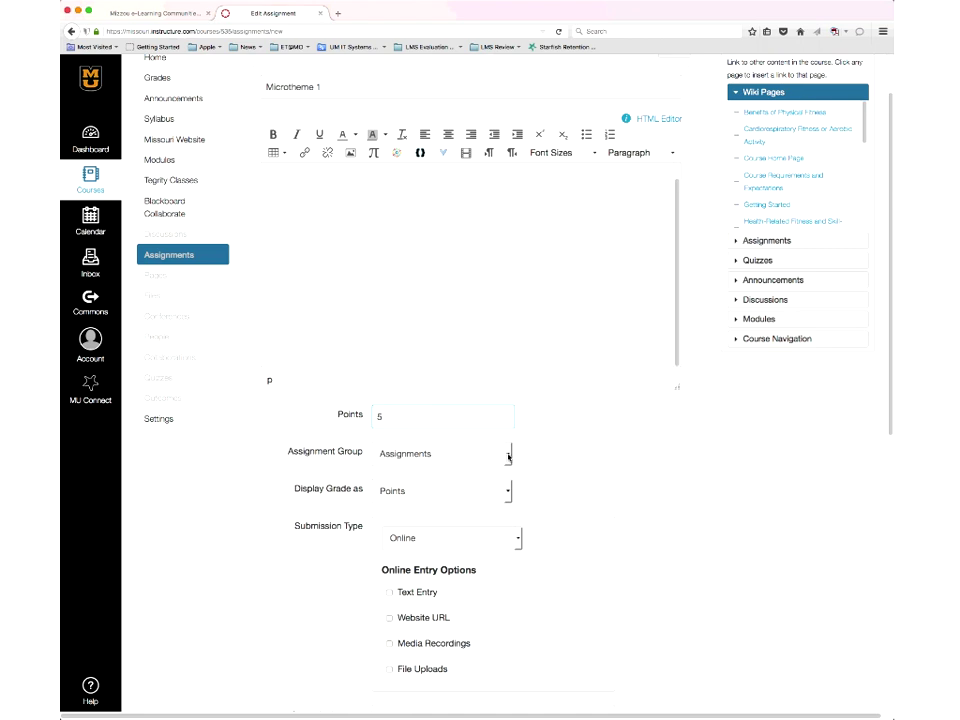
left_click(428, 457)
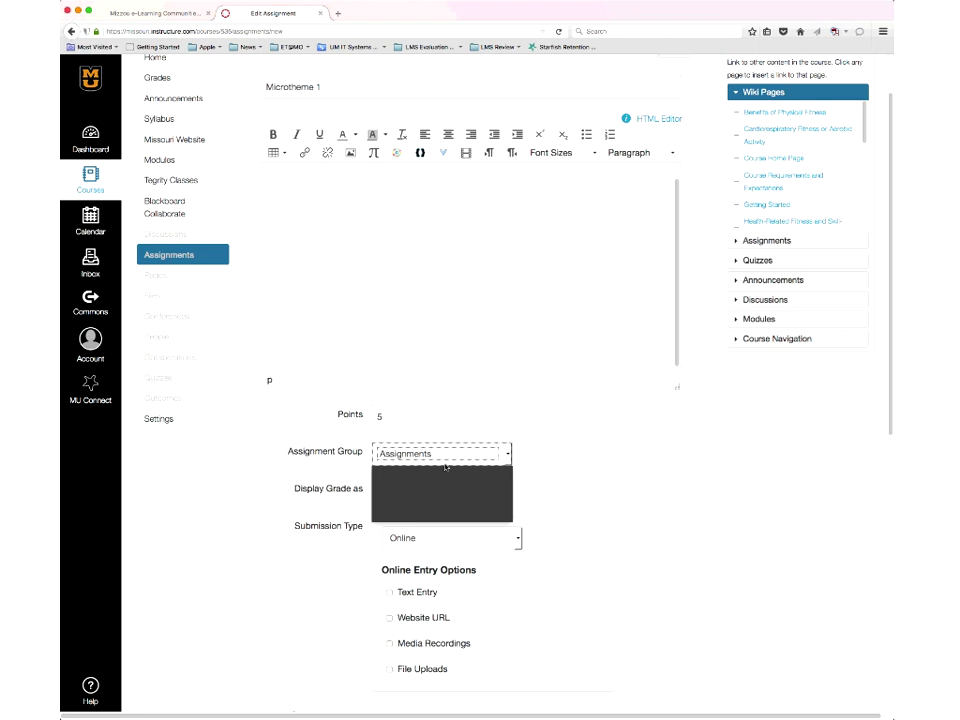
left_click(446, 467)
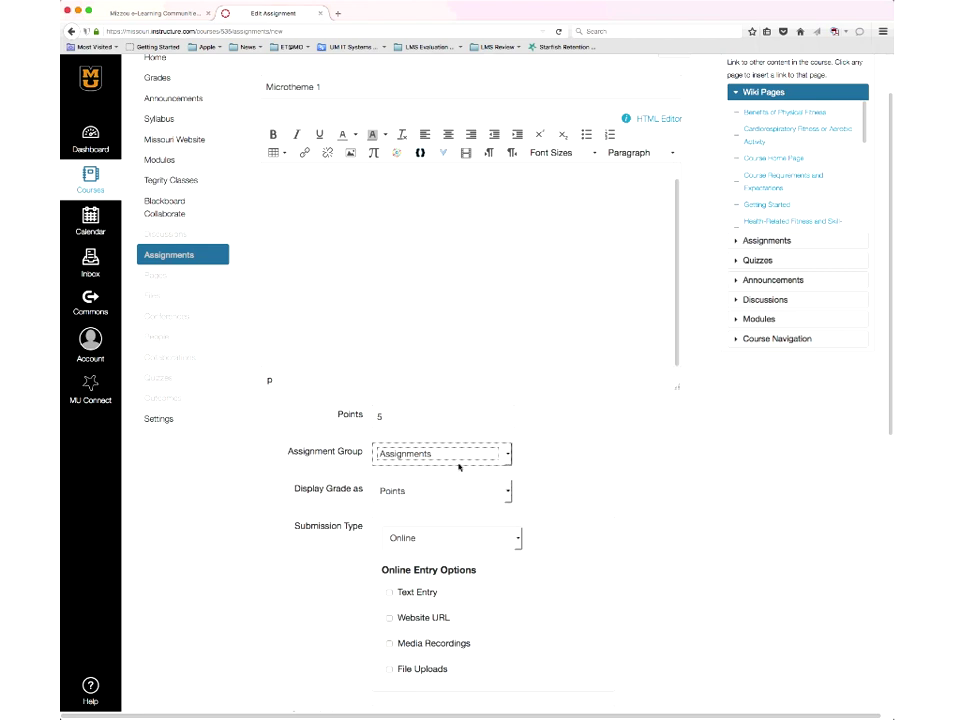
scroll(474, 493, "down", 1)
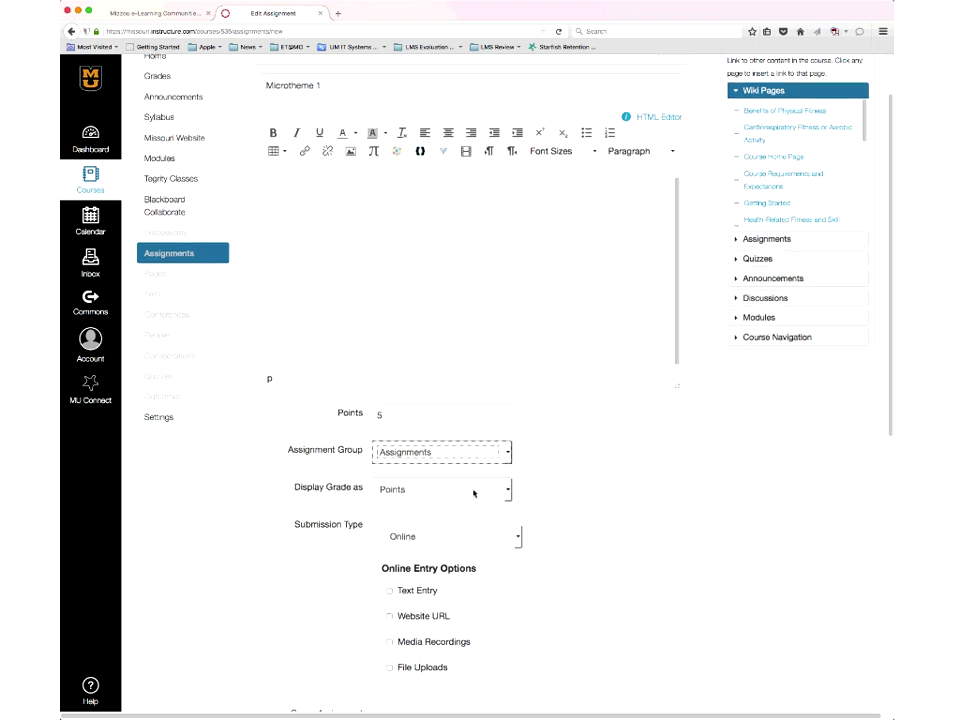
left_click(474, 493)
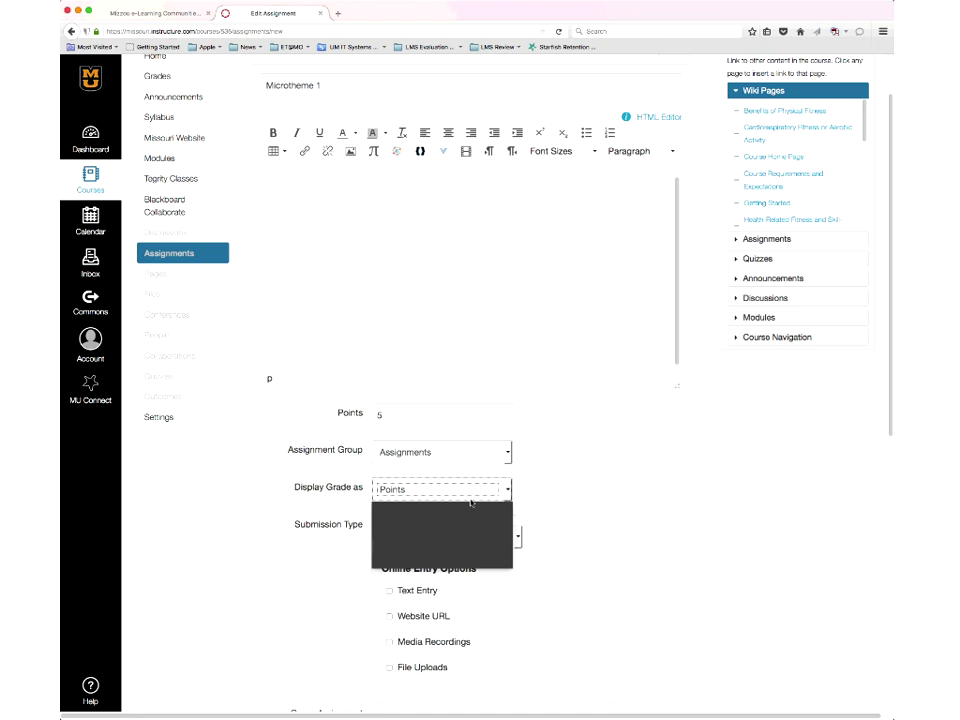
left_click(470, 503)
Review the submission types, keep Online, and allow File Uploads as the online entry option.
scroll(647, 501, "down", 1)
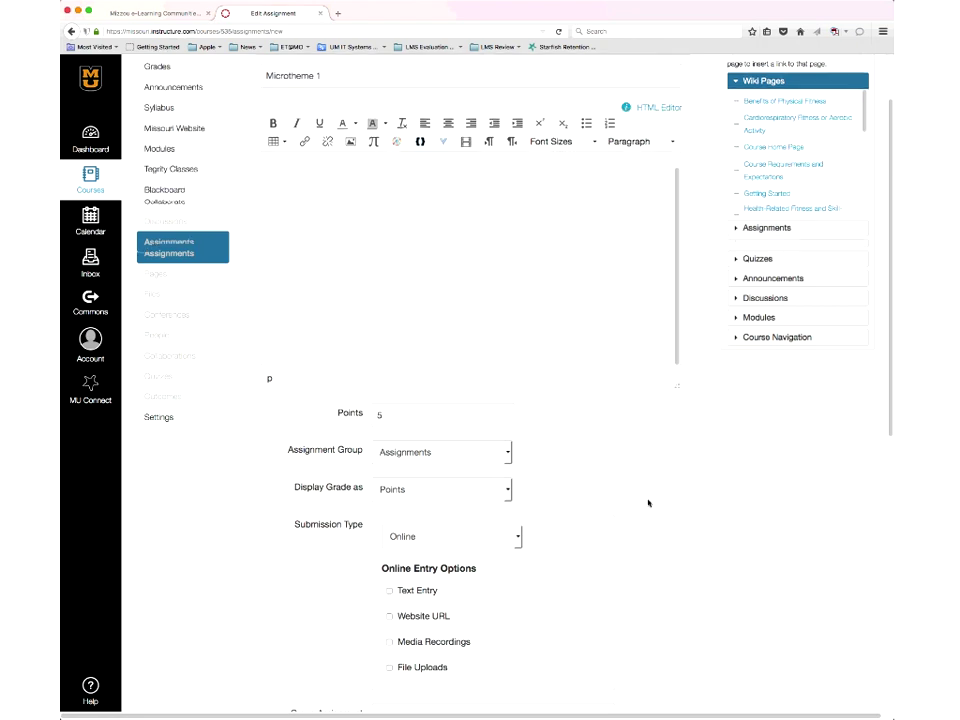
scroll(647, 503, "down", 3)
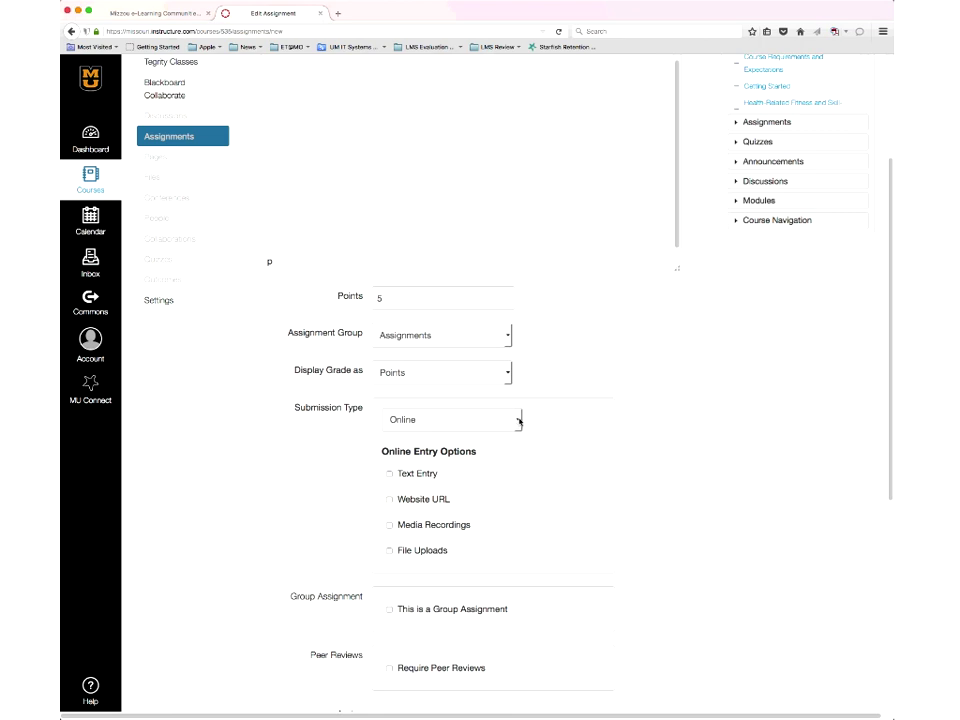
left_click(518, 421)
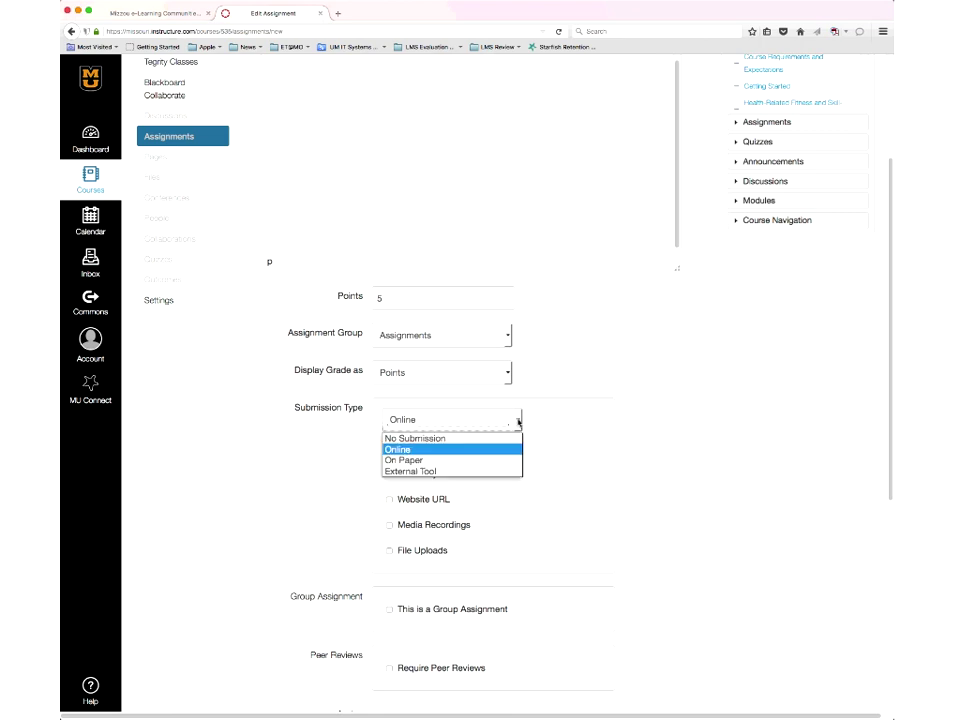
left_click(518, 421)
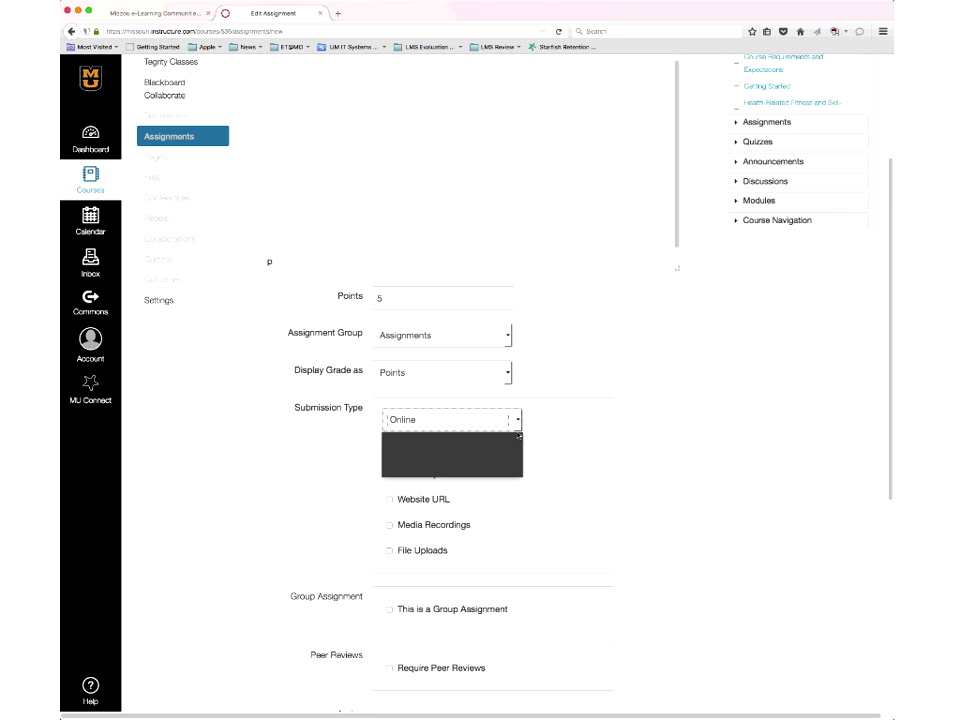
left_click(343, 444)
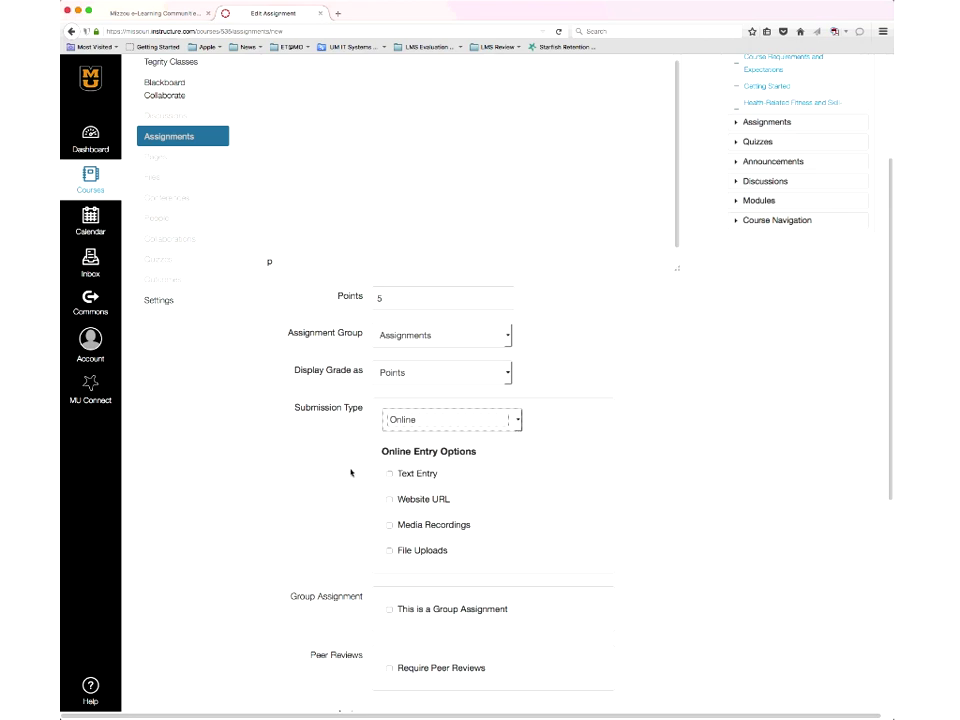
scroll(350, 472, "down", 1)
scroll(350, 472, "down", 2)
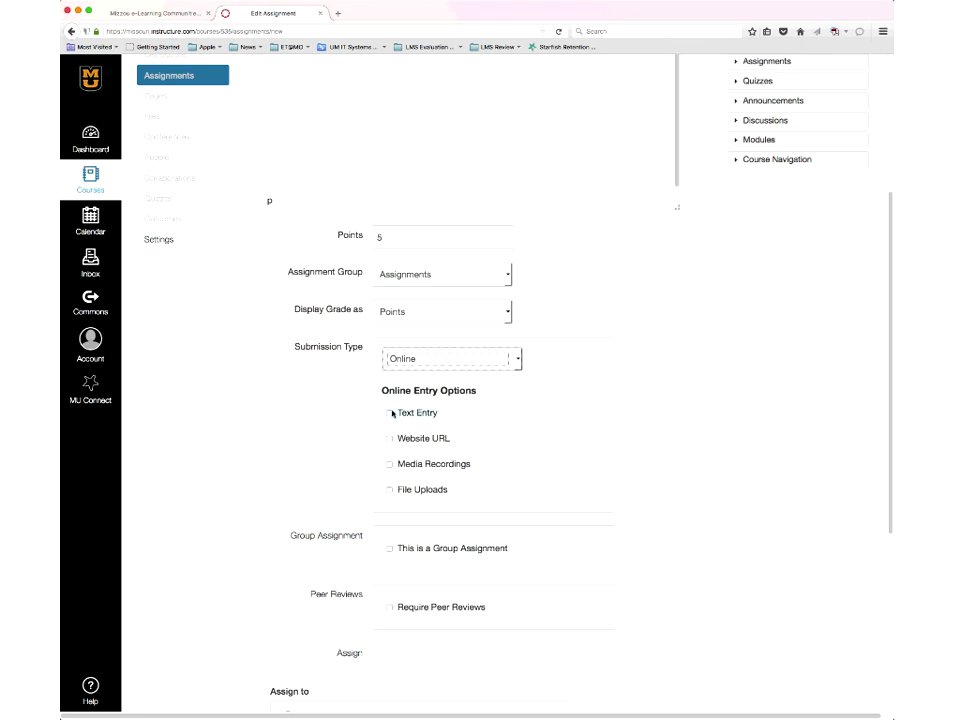
left_click(389, 490)
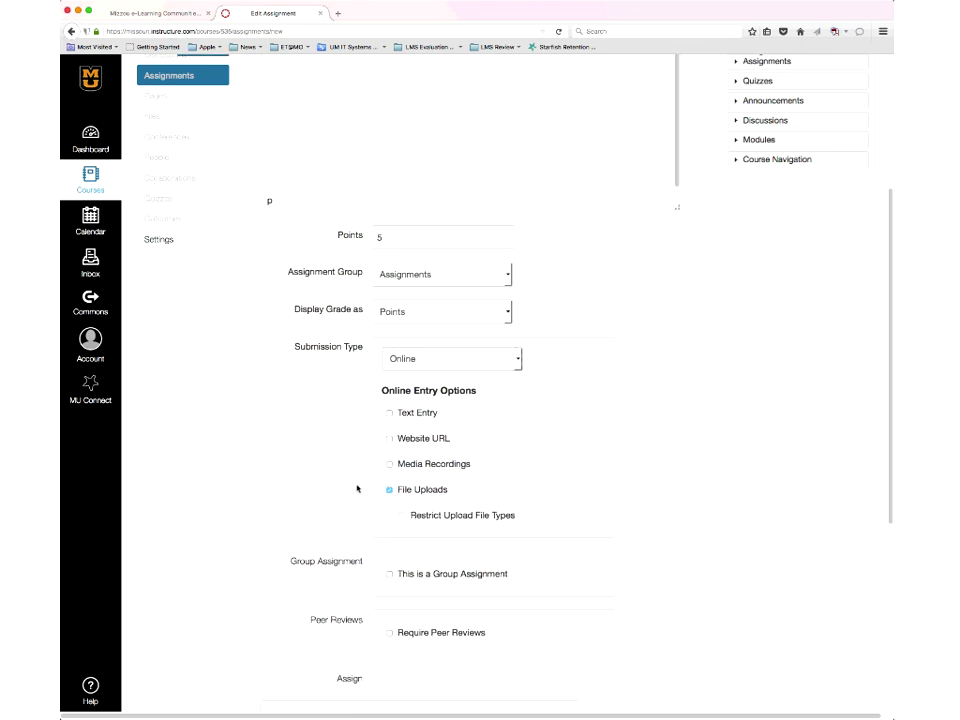
scroll(489, 525, "down", 1)
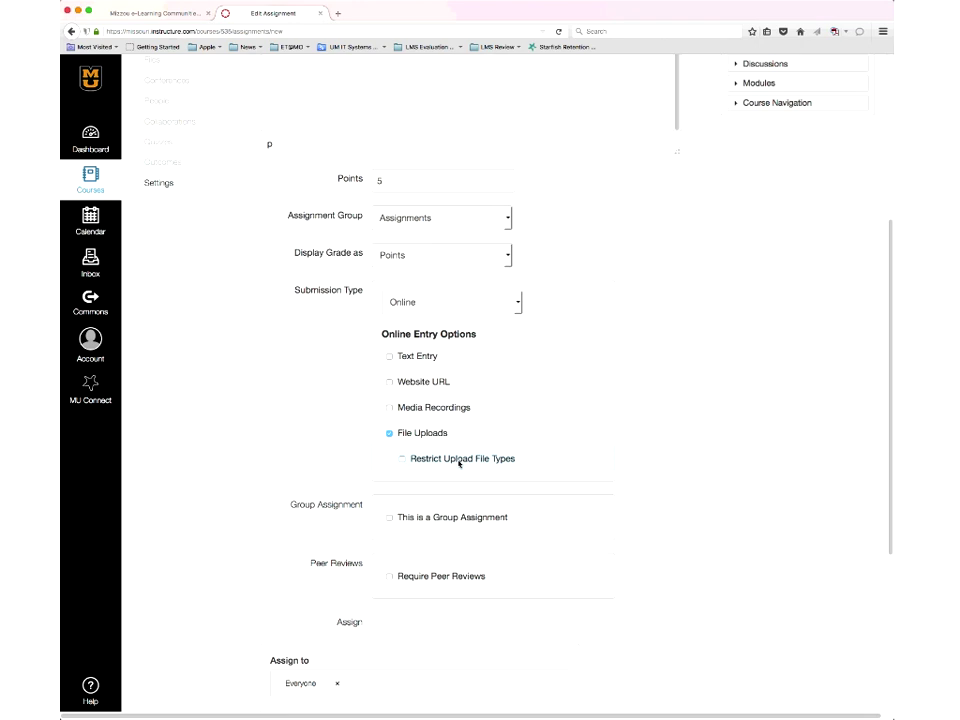
left_click(402, 459)
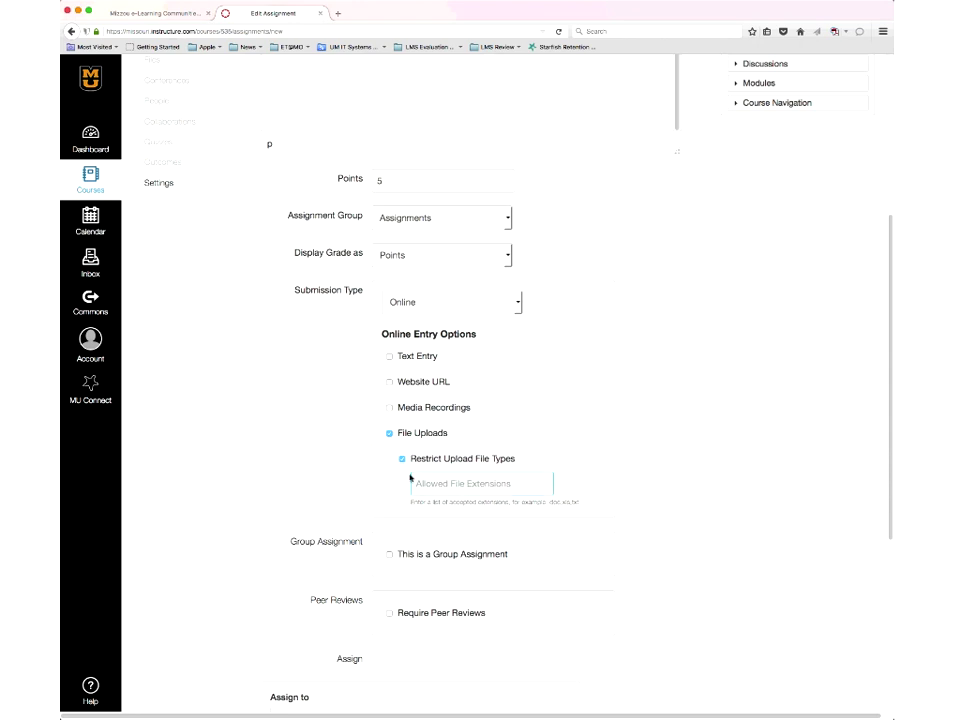
left_click(401, 459)
Look through the assignment's group, peer review, assign-to, due date and availability options.
scroll(297, 450, "down", 1)
scroll(296, 450, "down", 2)
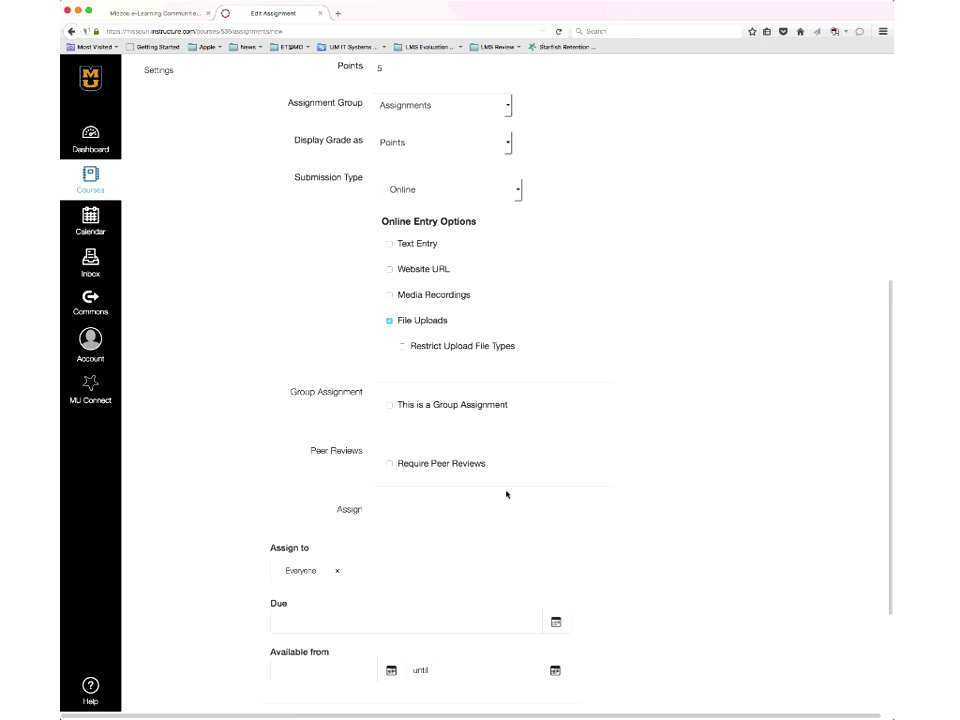
scroll(513, 488, "down", 1)
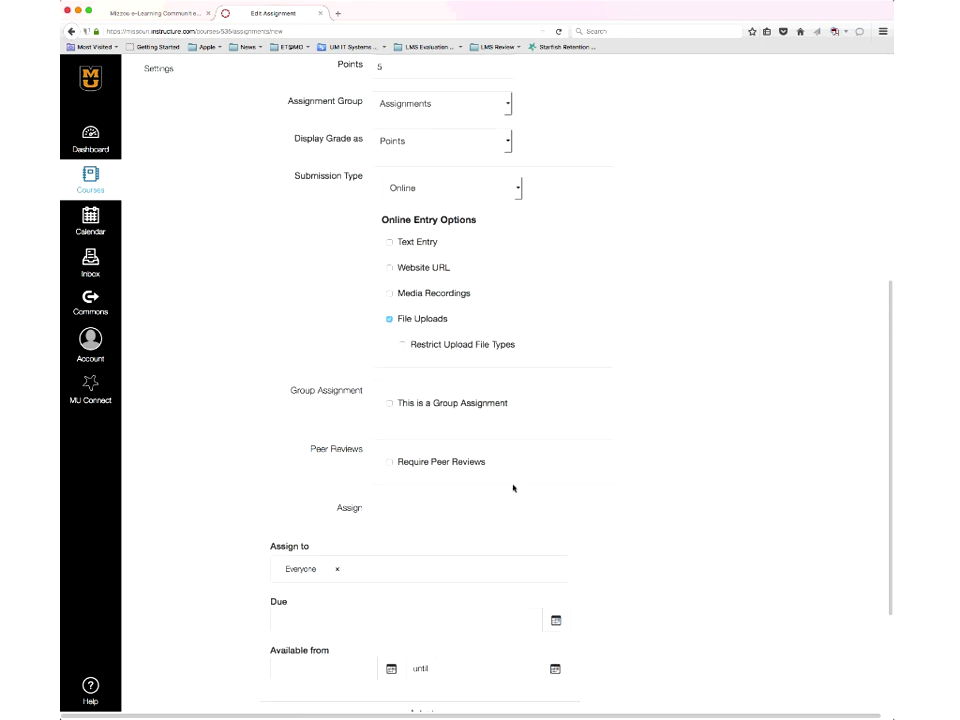
scroll(513, 488, "down", 3)
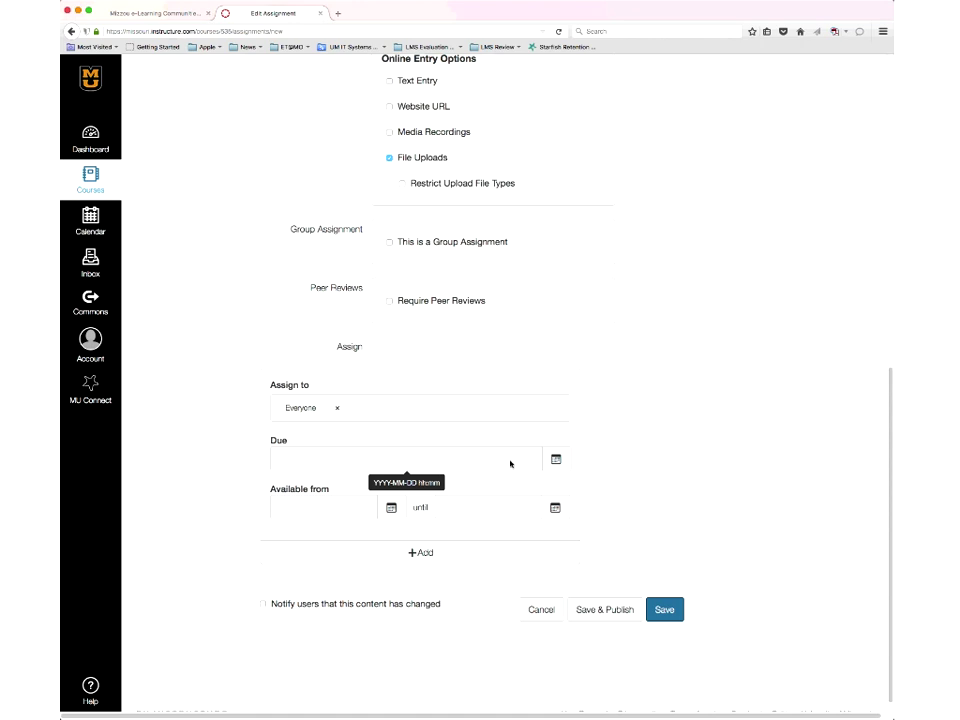
Set the assignment's due date to Jan 15, 2016 at 5:00pm.
left_click(559, 461)
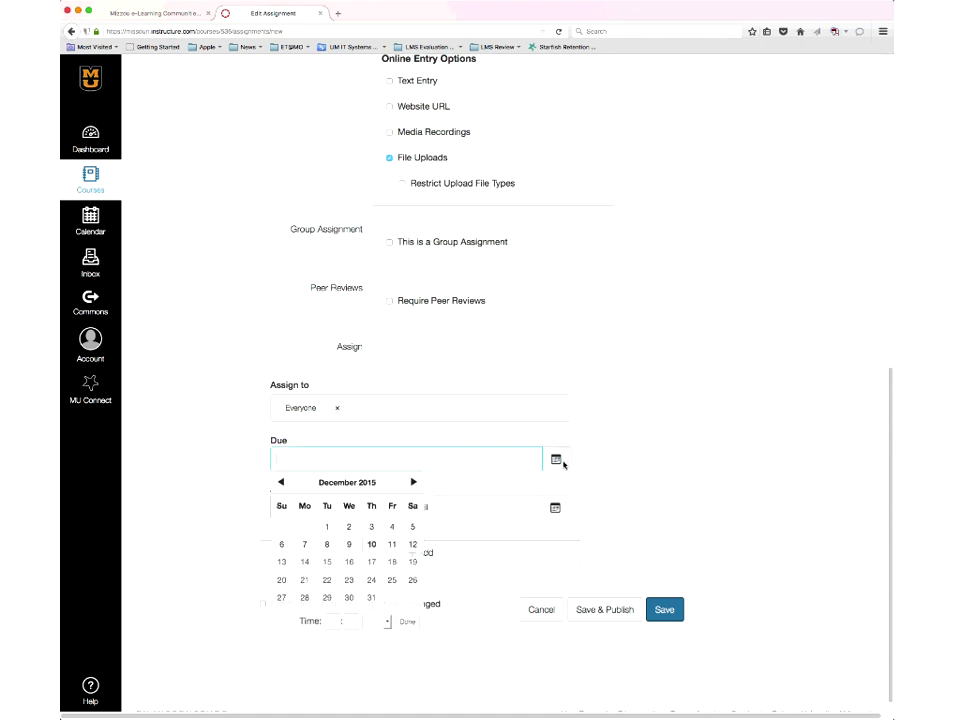
left_click(413, 483)
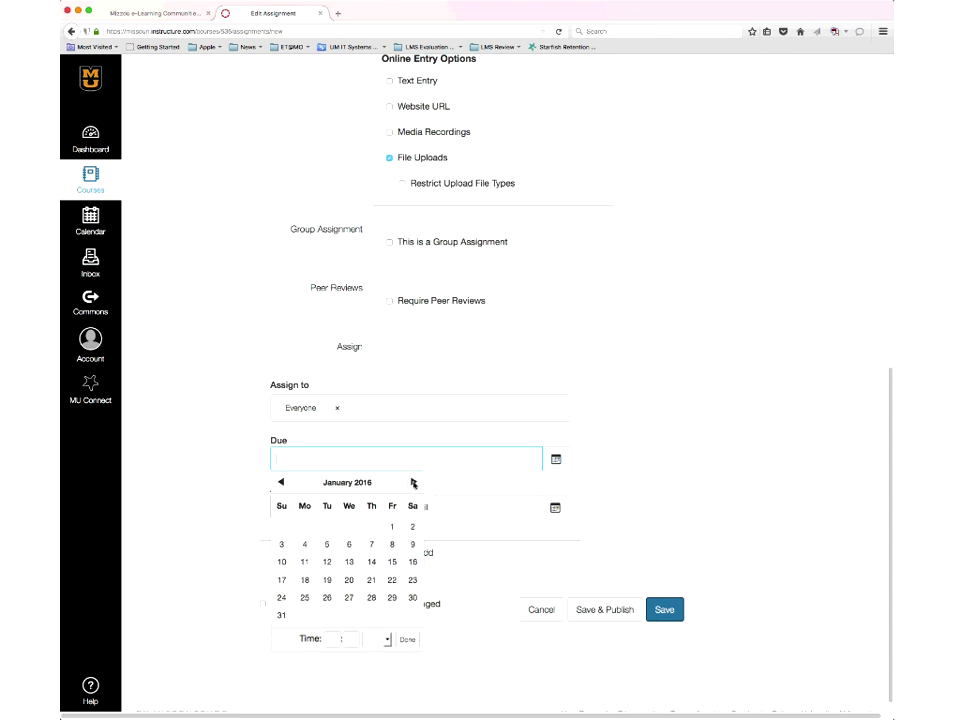
left_click(392, 562)
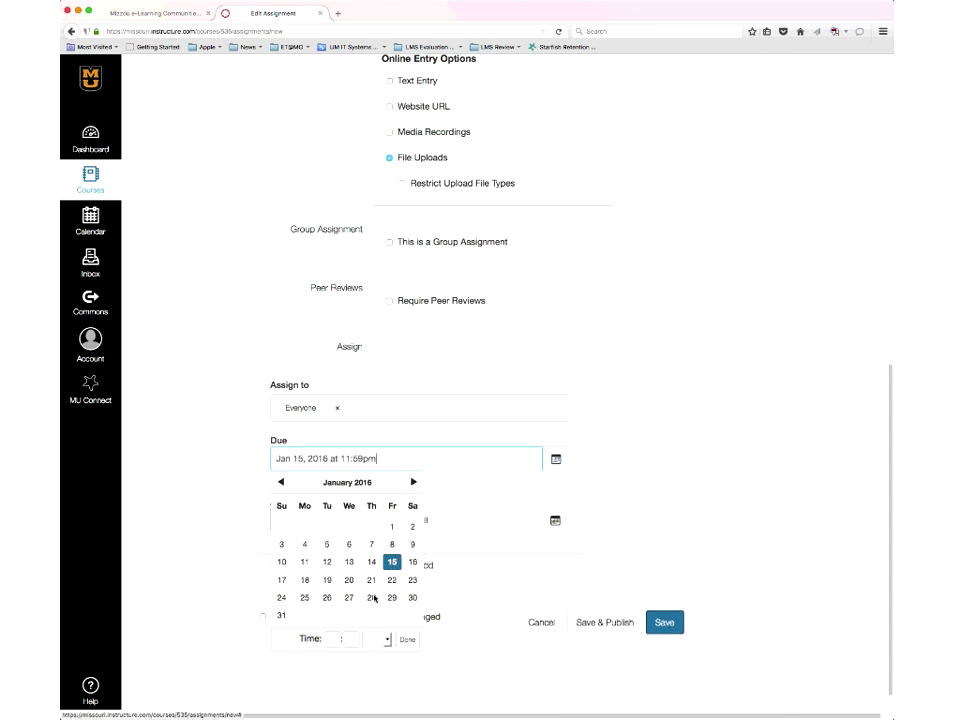
left_click_drag(341, 458, 387, 464)
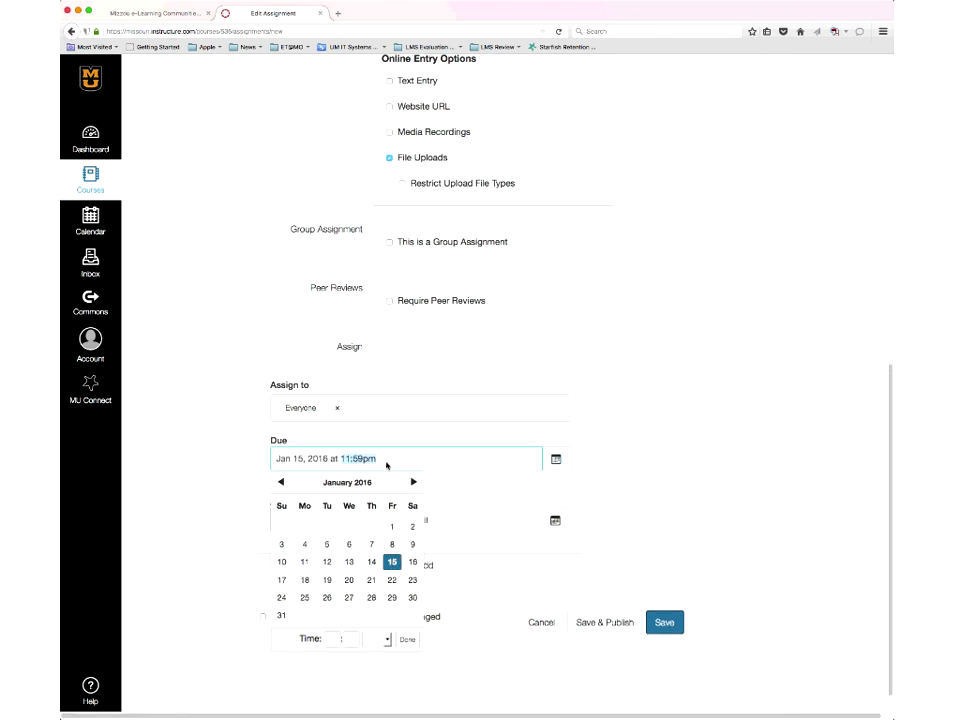
left_click(332, 639)
type("5")
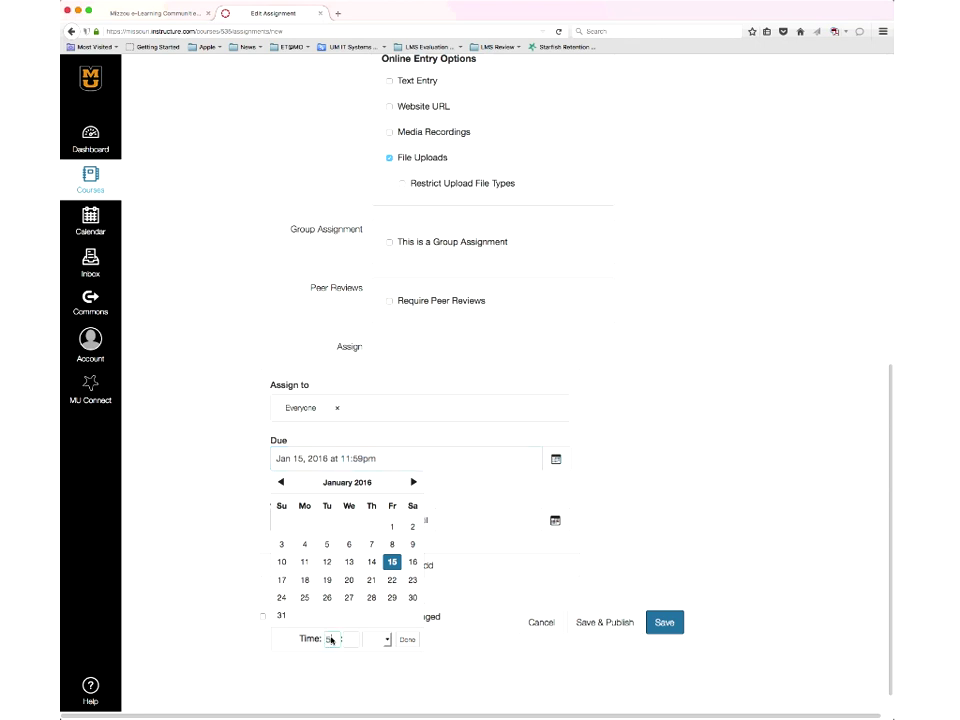
left_click(350, 639)
type("00")
left_click(388, 639)
left_click(388, 662)
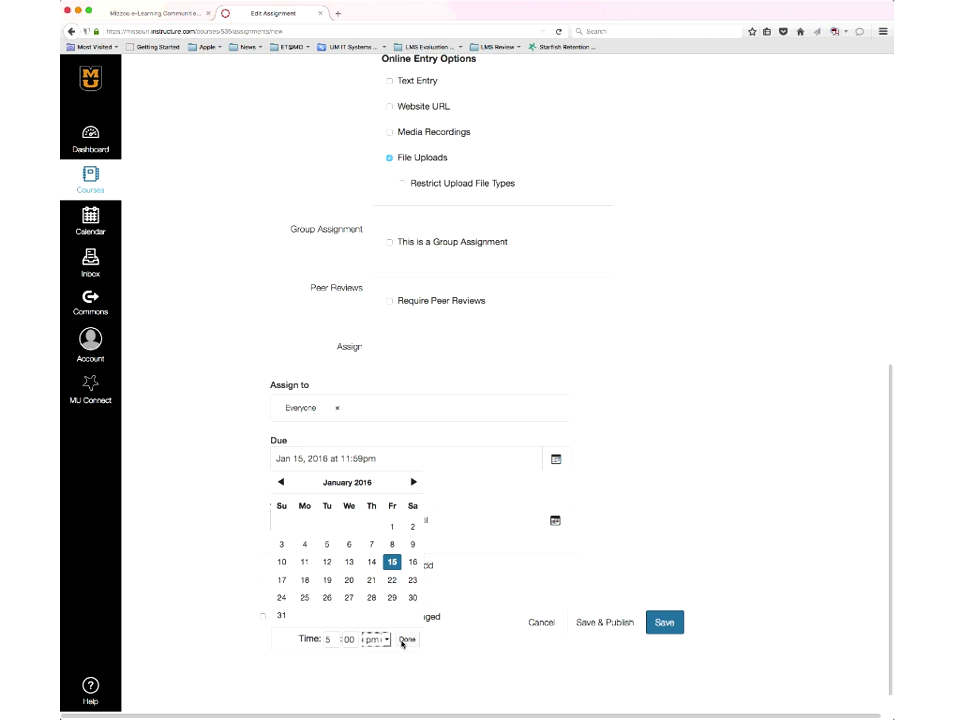
left_click(403, 641)
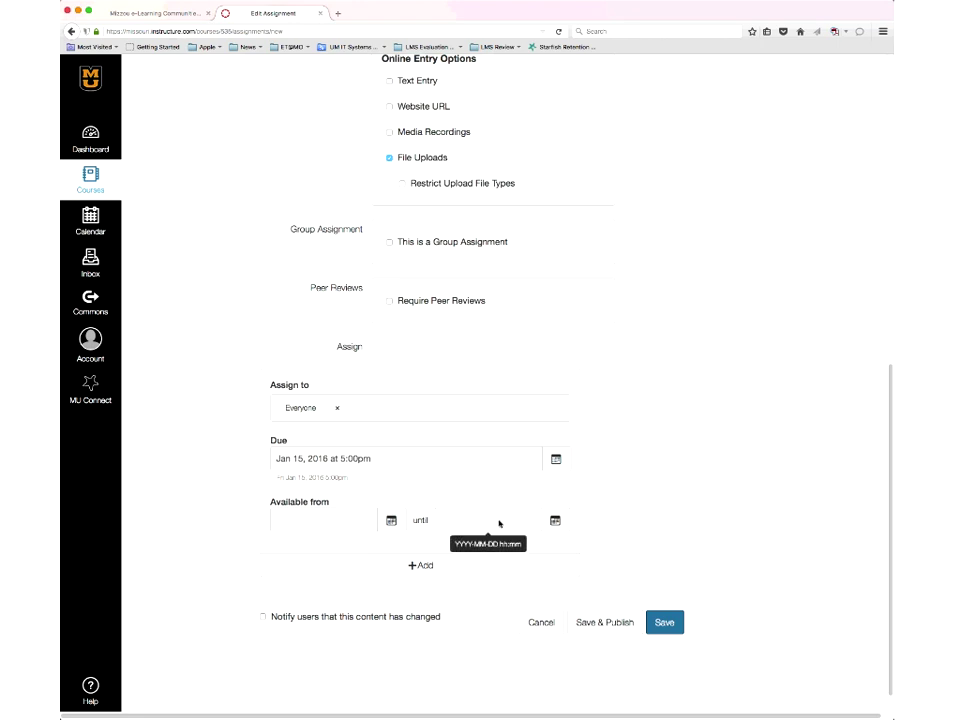
Make the assignment available from Dec 14 at 12:00am.
left_click(391, 521)
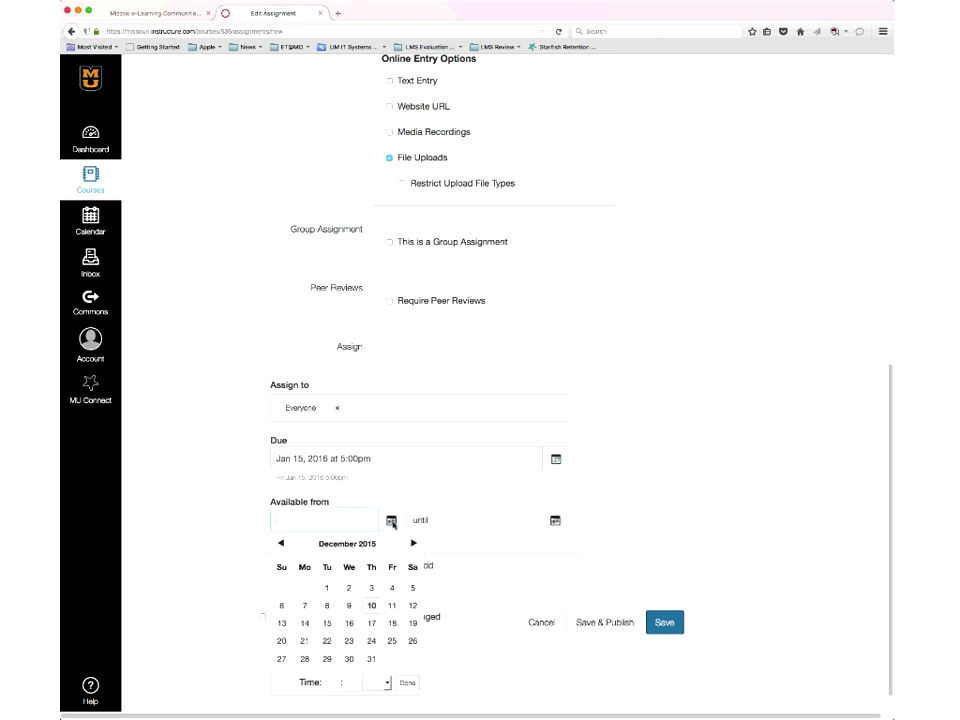
left_click(372, 607)
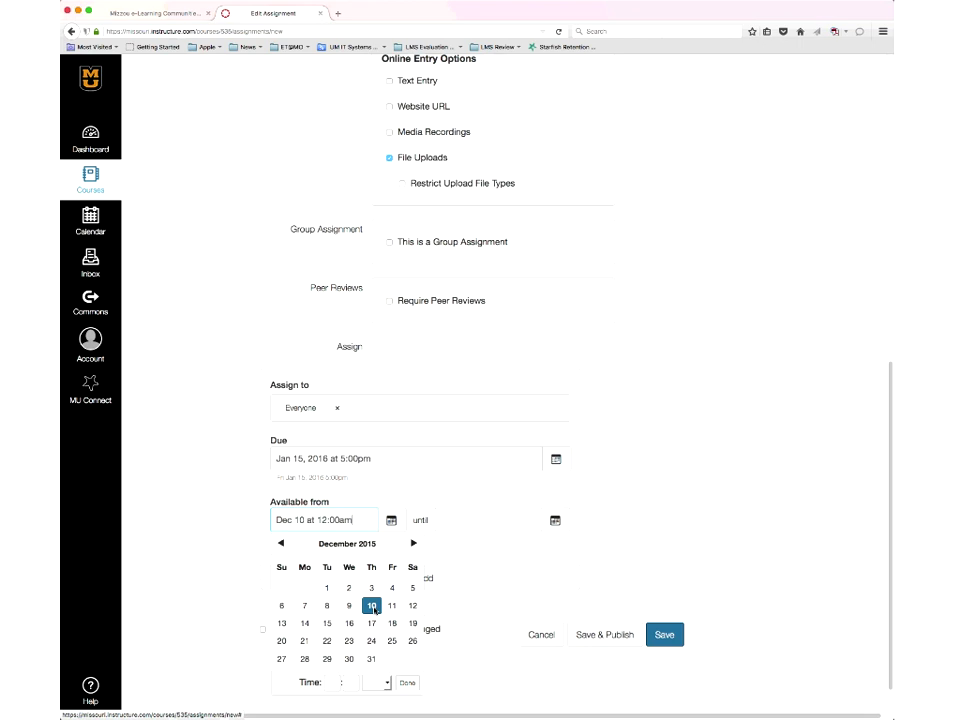
left_click(304, 623)
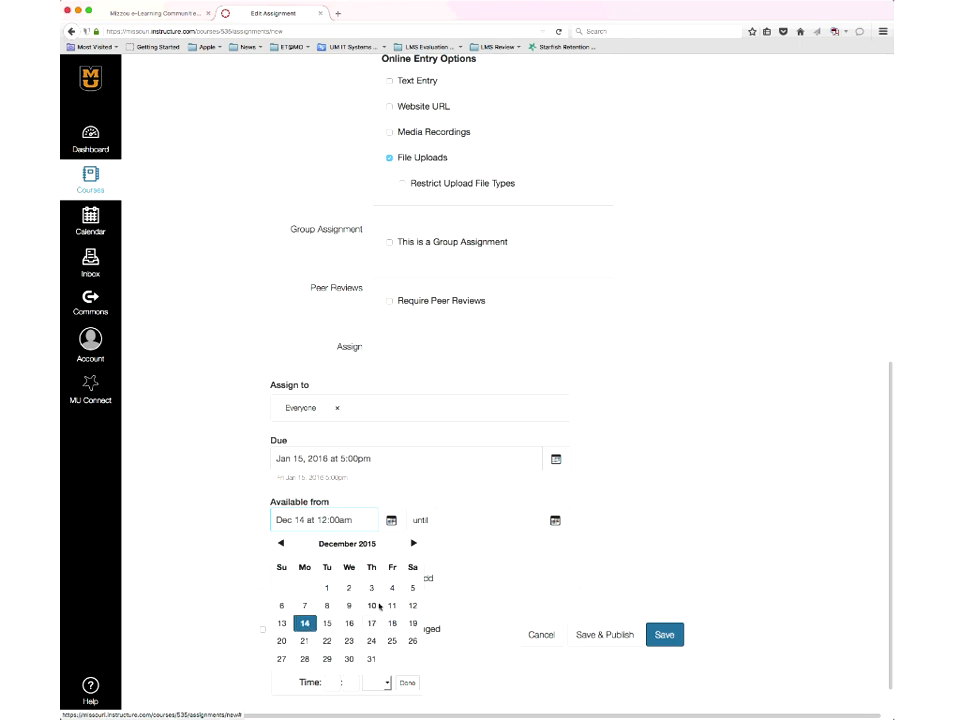
Set the assignment's availability to end on Jan 15, 2016 at 5:00pm and save the assignment without publishing it.
left_click(555, 520)
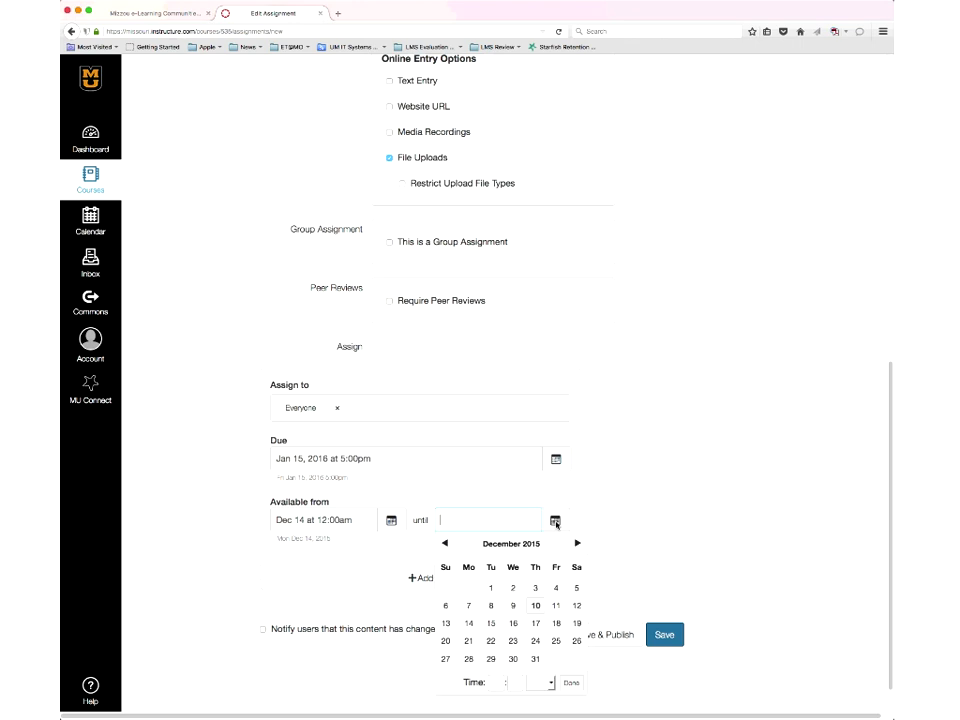
left_click(576, 545)
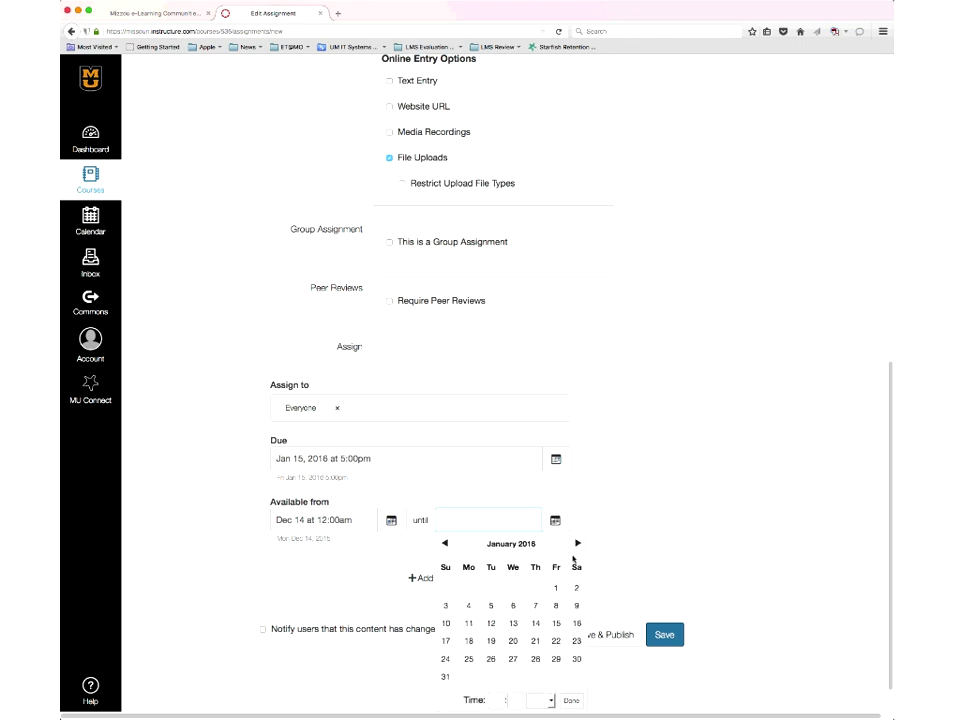
left_click(556, 624)
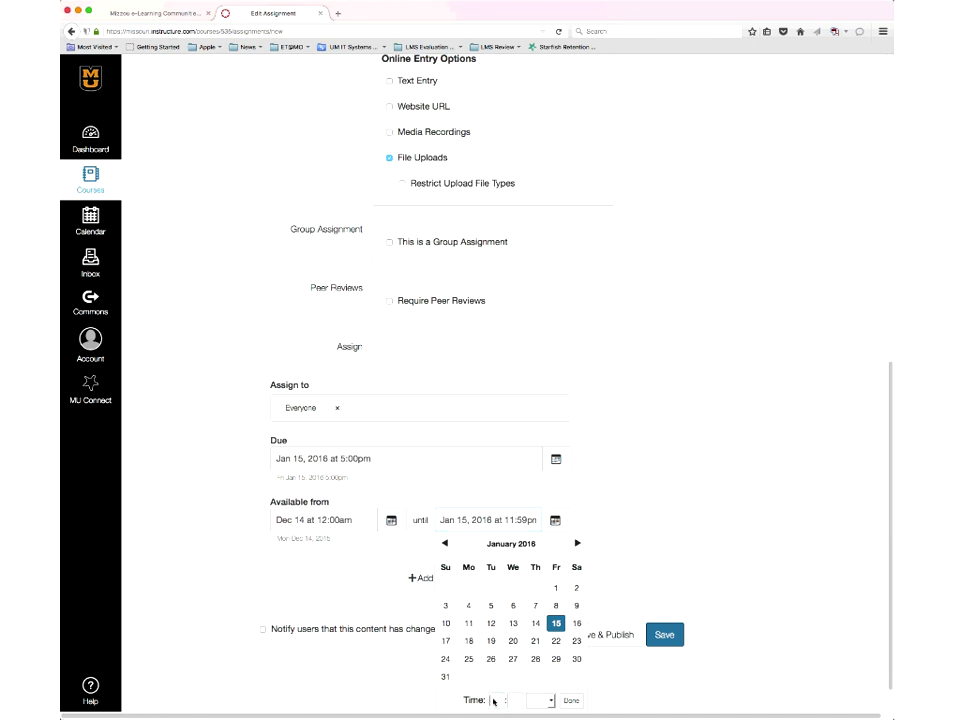
key("Tab")
type("0")
left_click(570, 700)
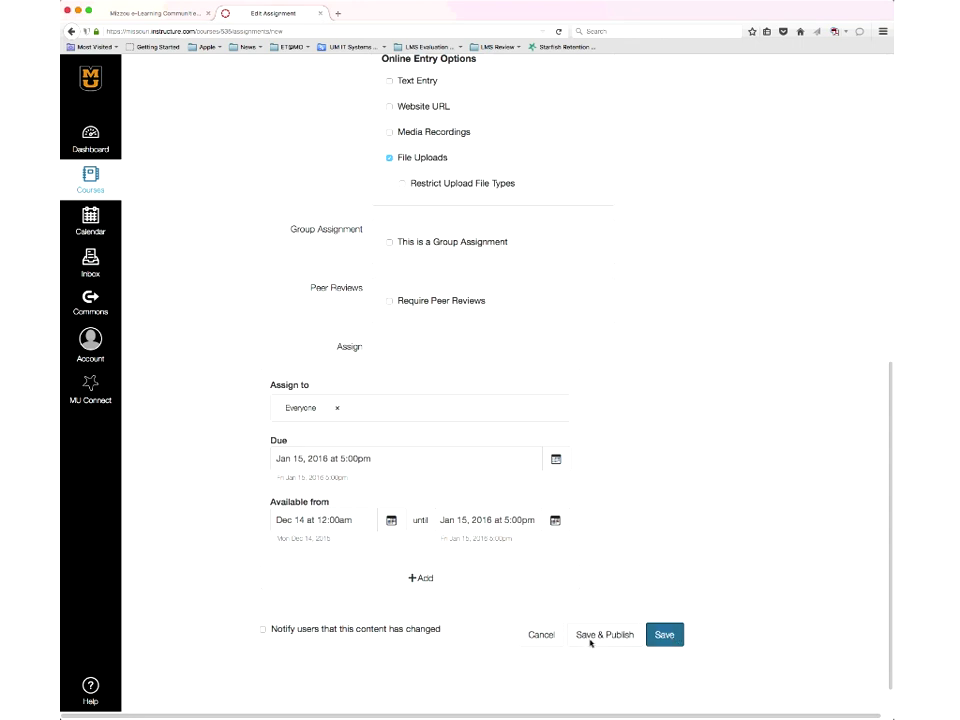
left_click(664, 636)
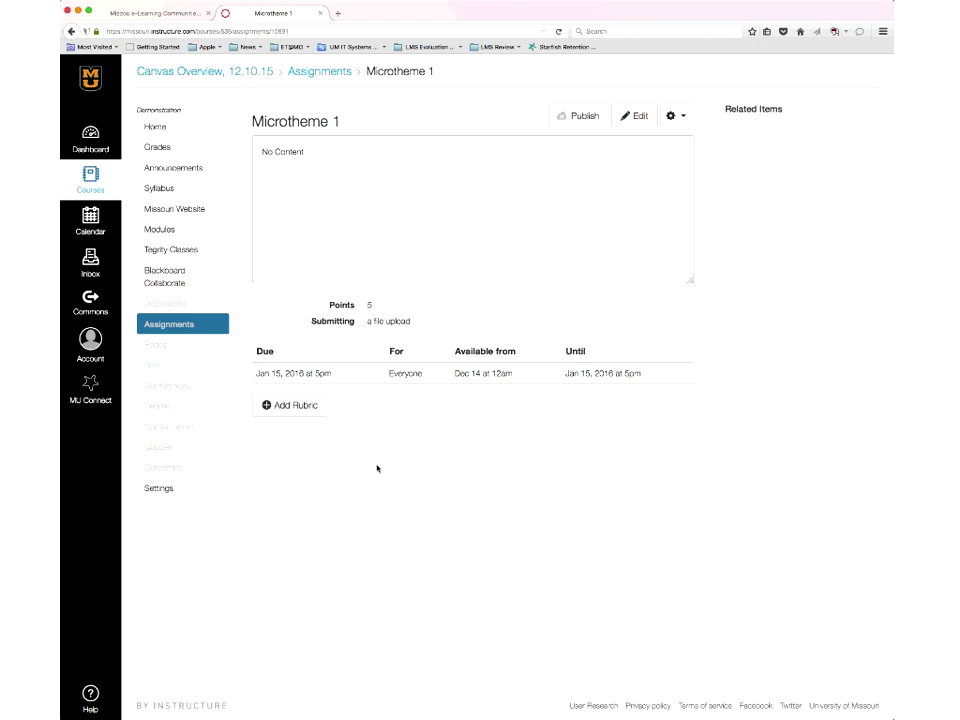
Return to the course's assignment list and publish Microtheme 1.
left_click(172, 325)
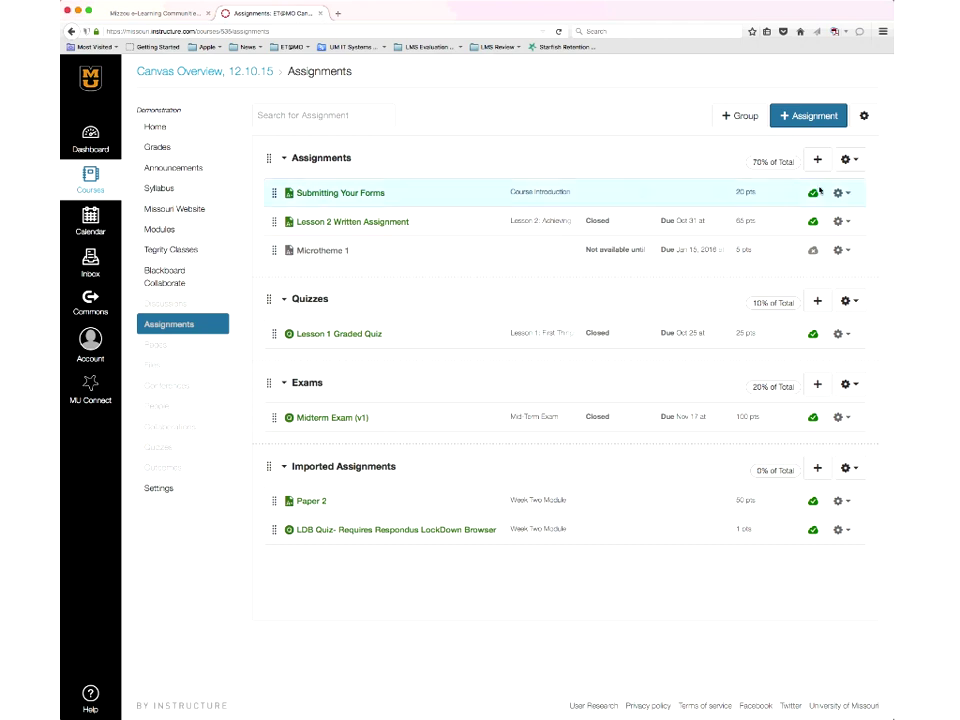
left_click(812, 251)
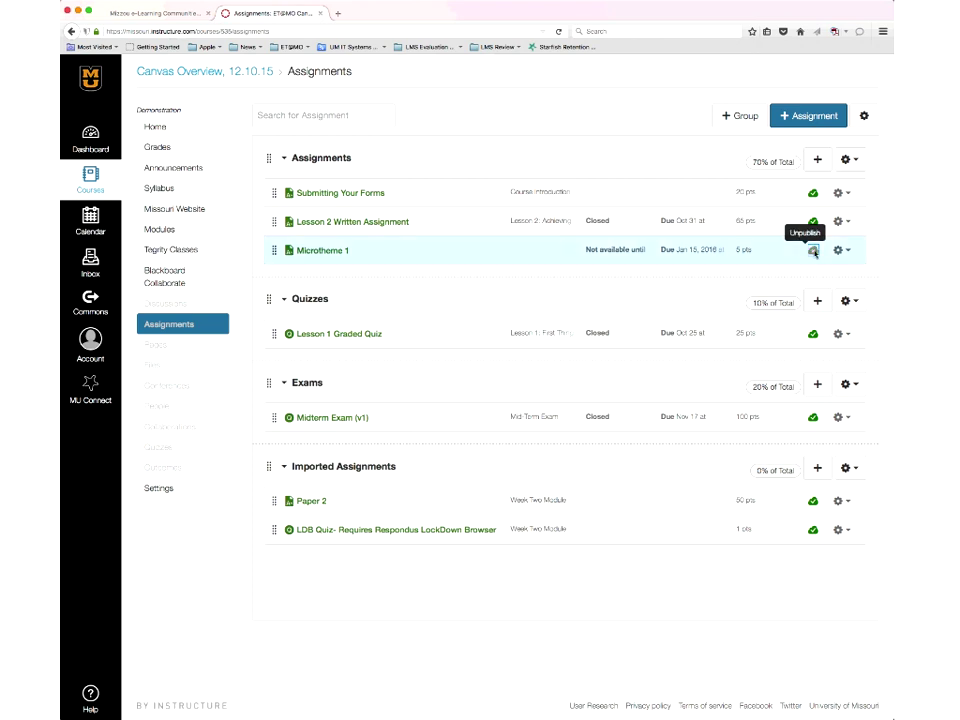
left_click(813, 251)
left_click(813, 252)
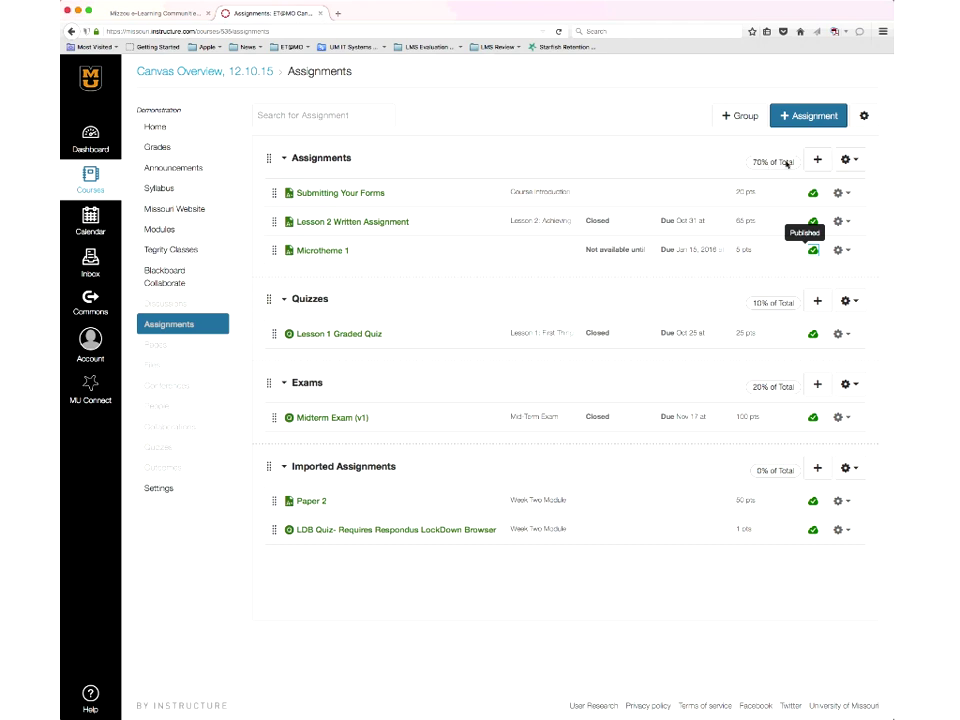
Review the final-grade weighting for each assignment group and save the assignment settings as they are.
left_click(866, 117)
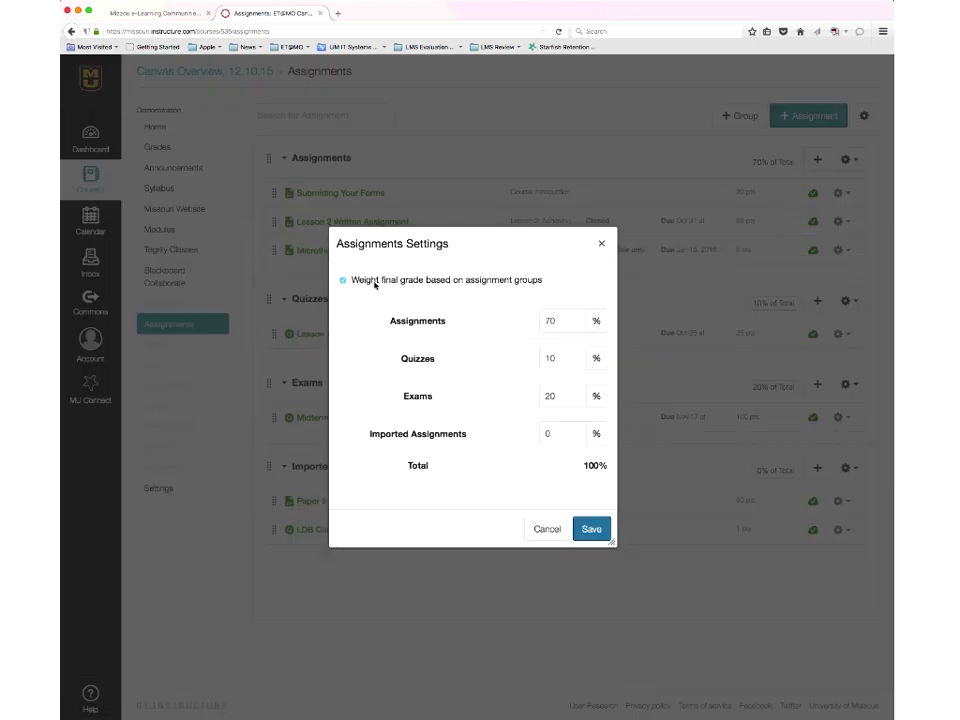
left_click(563, 324)
left_click(558, 362)
left_click(548, 398)
left_click(553, 436)
left_click(594, 529)
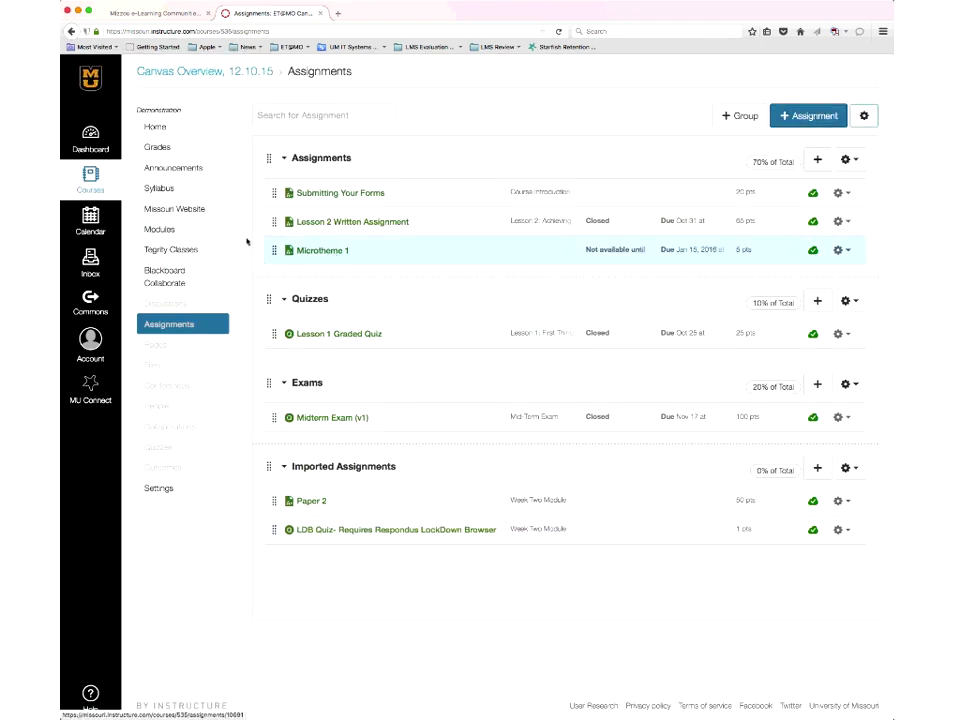
Check the course summary in the syllabus for Microtheme 1 and view the assignment's details from there.
left_click(171, 190)
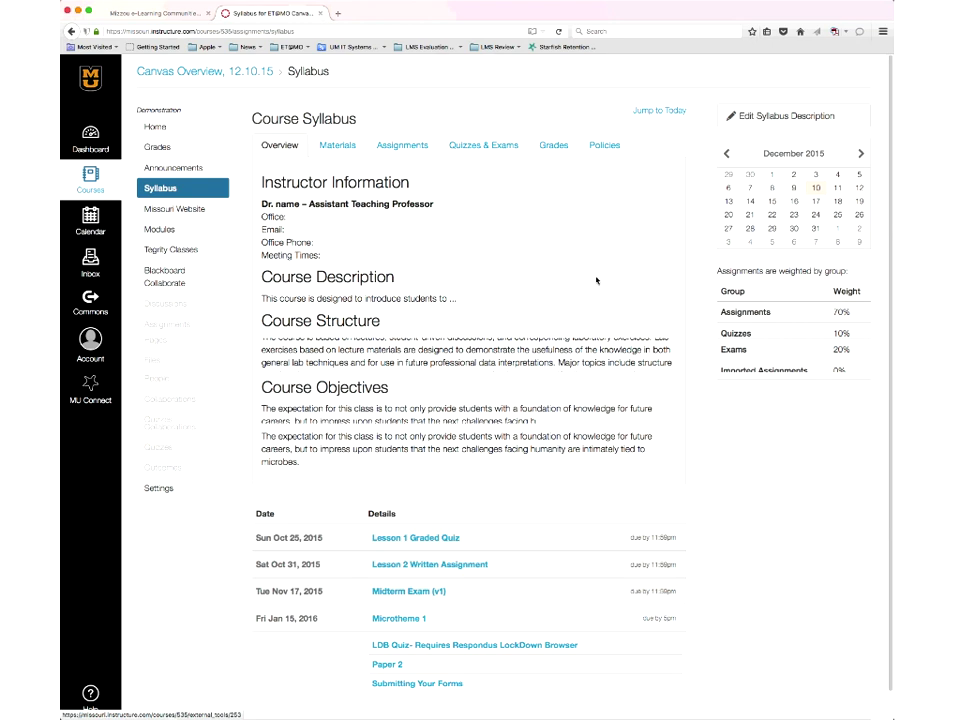
scroll(575, 340, "down", 1)
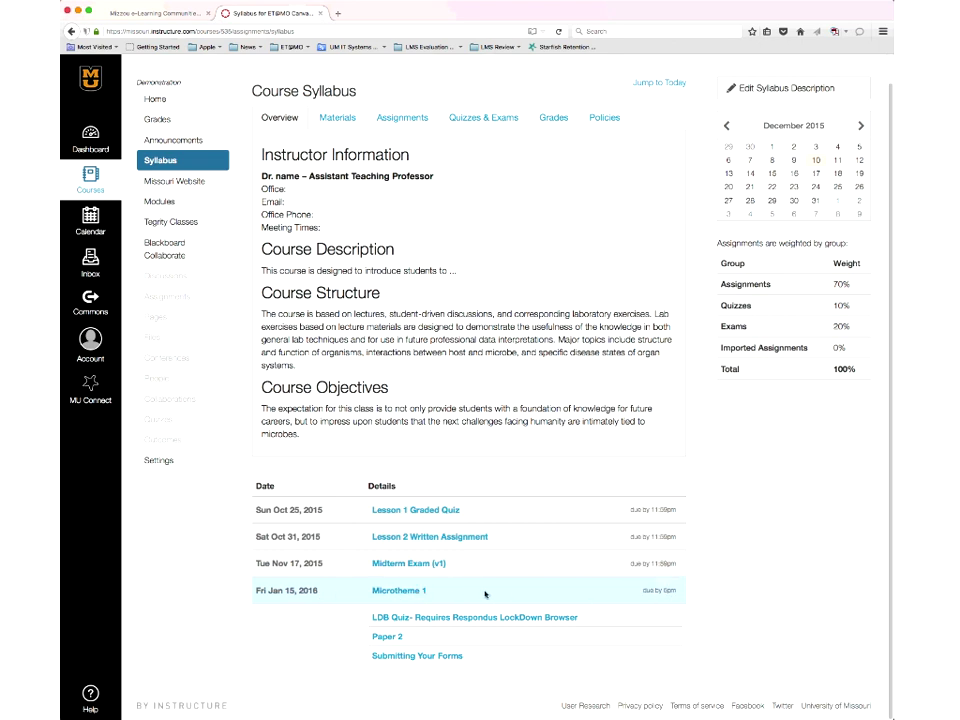
left_click(407, 593)
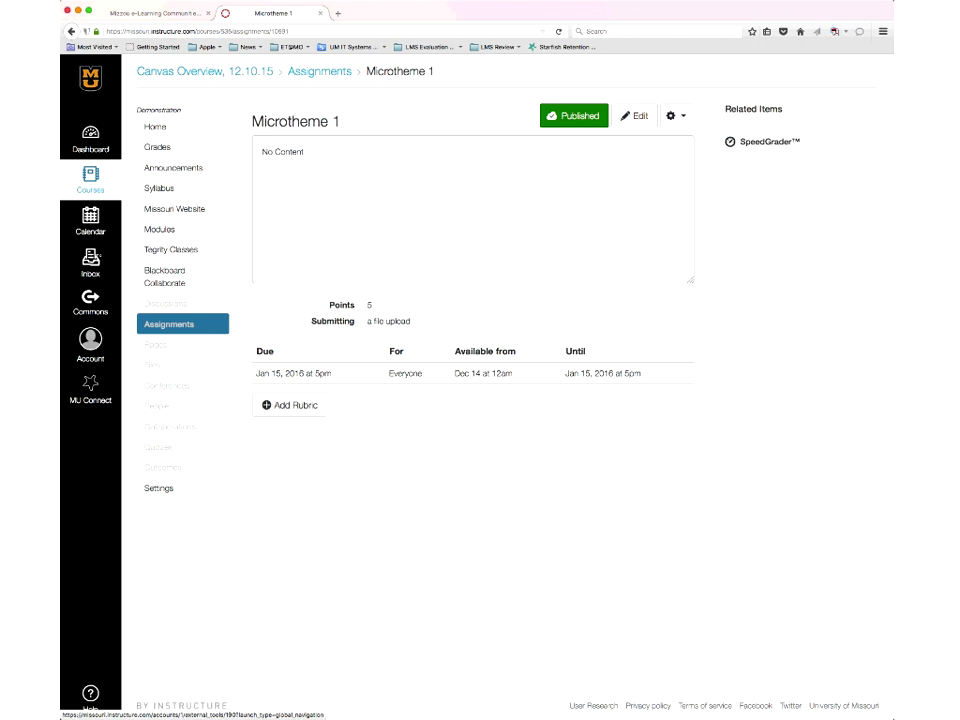
In the calendar for January 2016, move Microtheme 1 to Sunday, January 17.
left_click(90, 222)
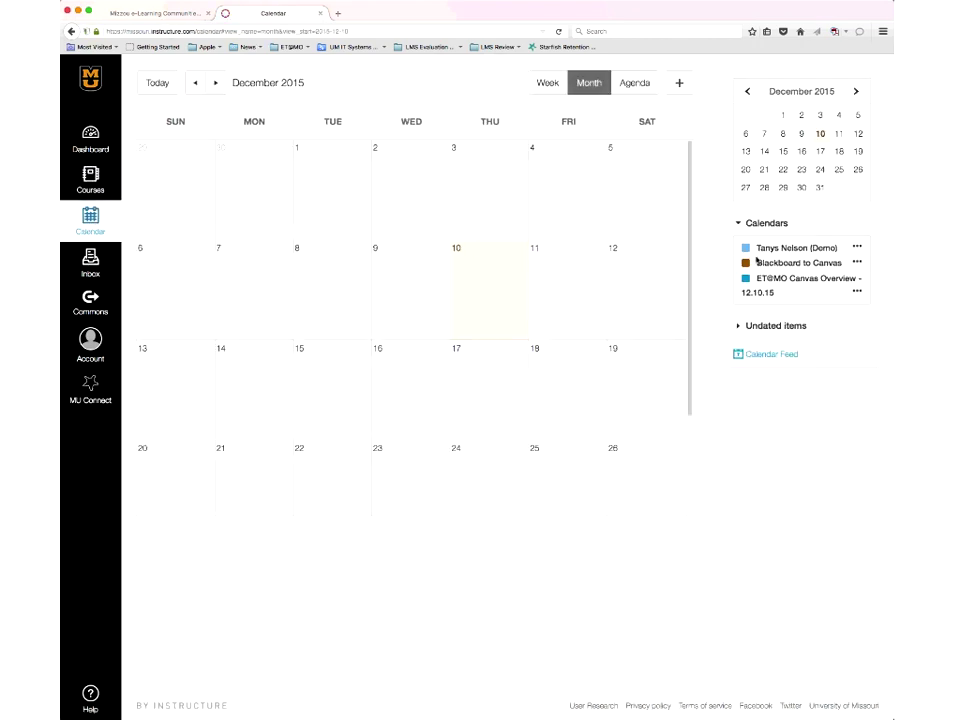
left_click(215, 83)
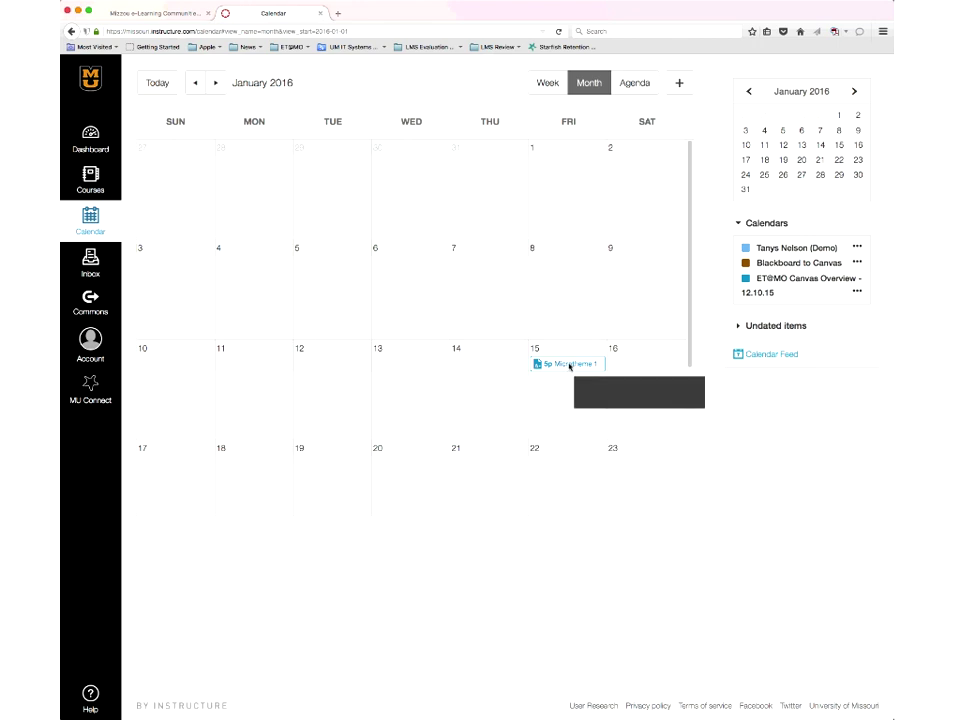
left_click_drag(580, 366, 186, 467)
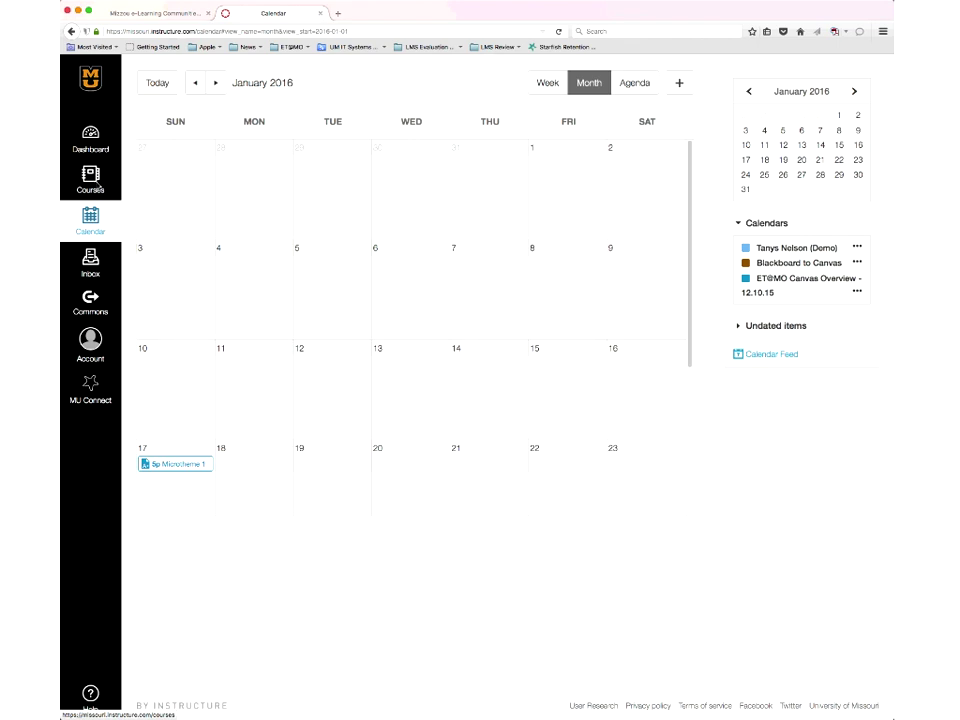
Go back to the Canvas Overview course's syllabus and check the due date of Microtheme 1 there and on its assignment page.
left_click(89, 178)
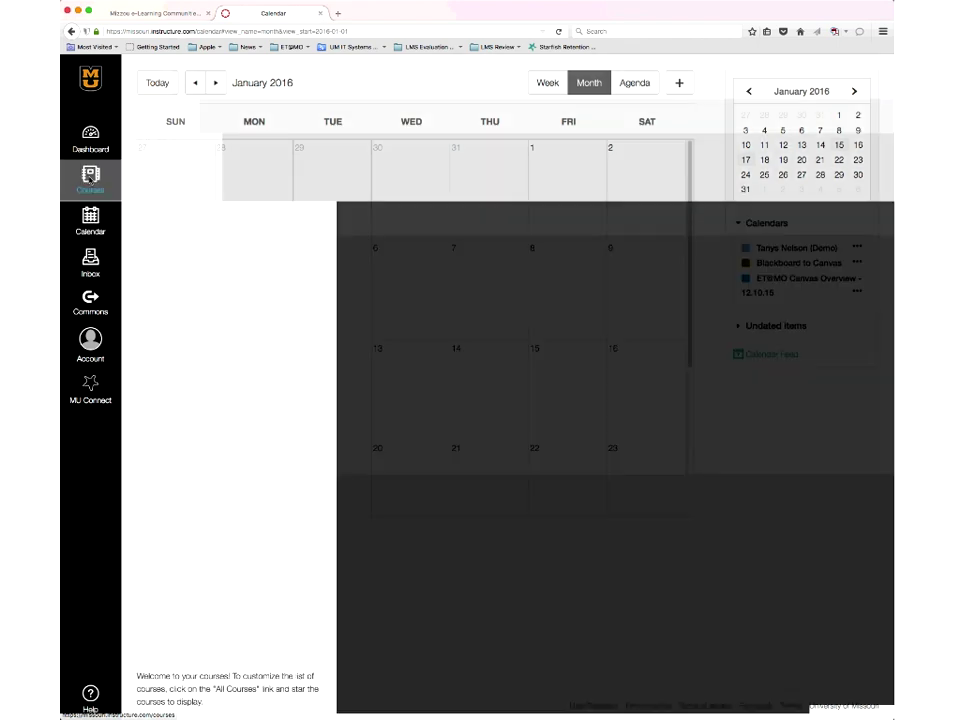
left_click(175, 134)
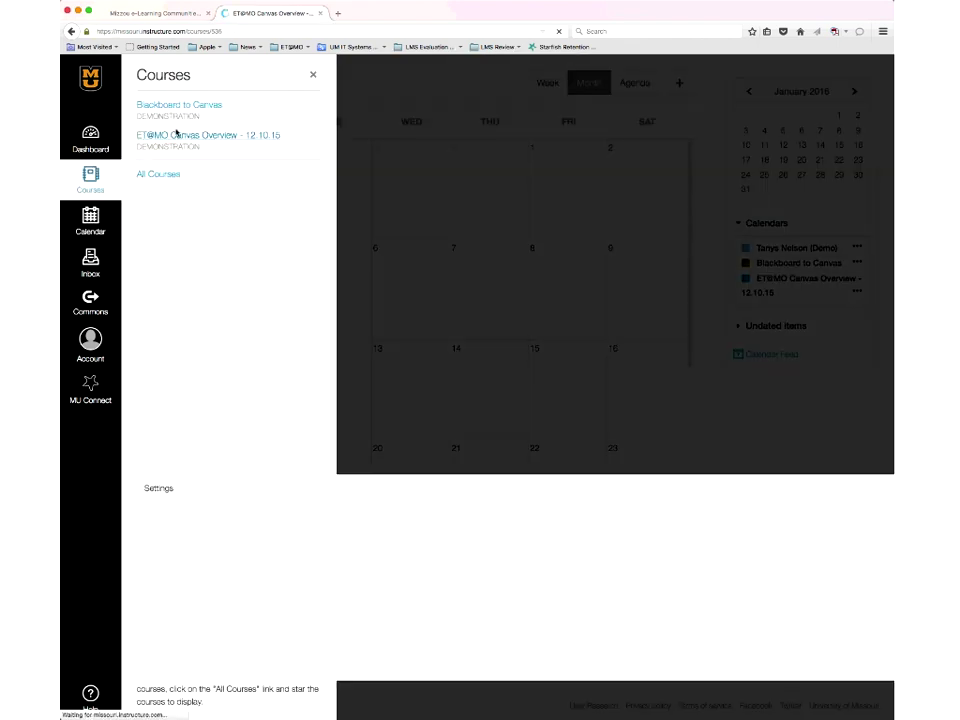
left_click(165, 195)
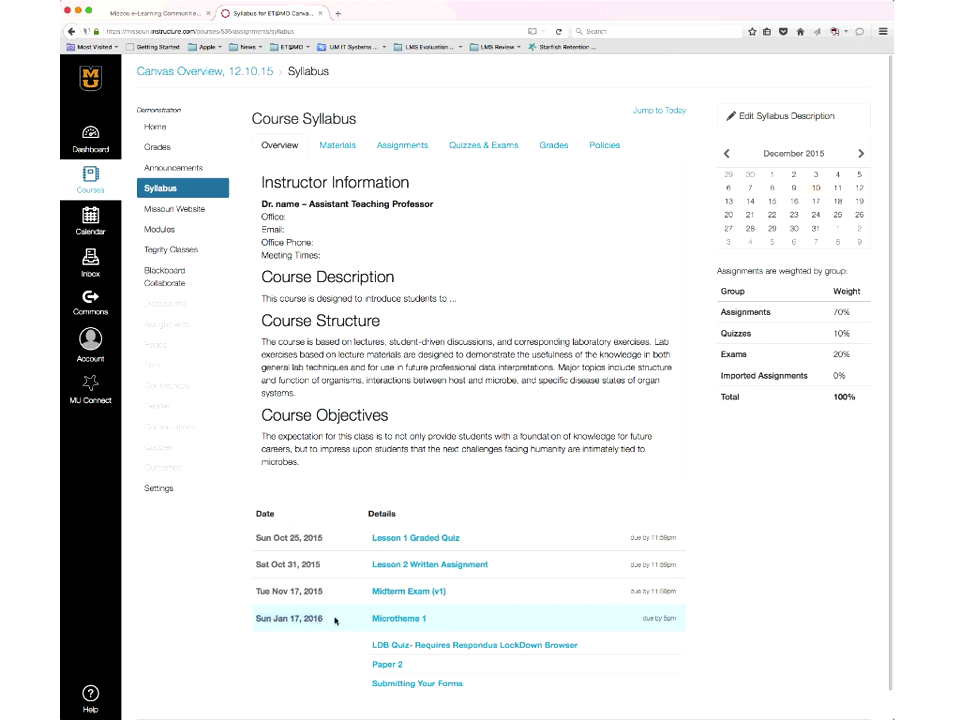
left_click(400, 619)
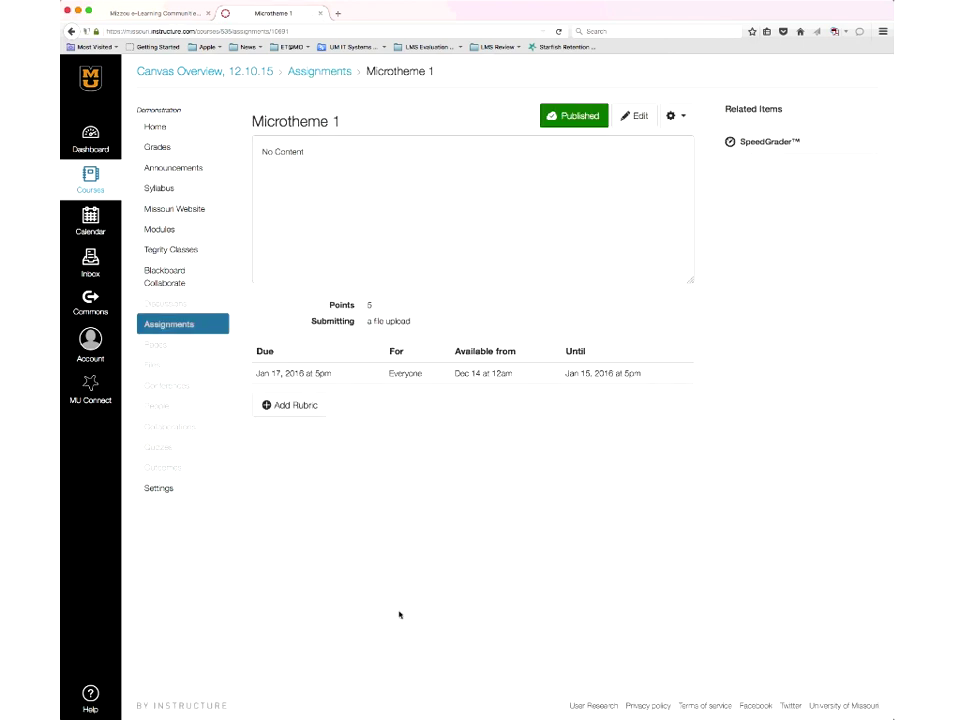
left_click_drag(256, 377, 340, 377)
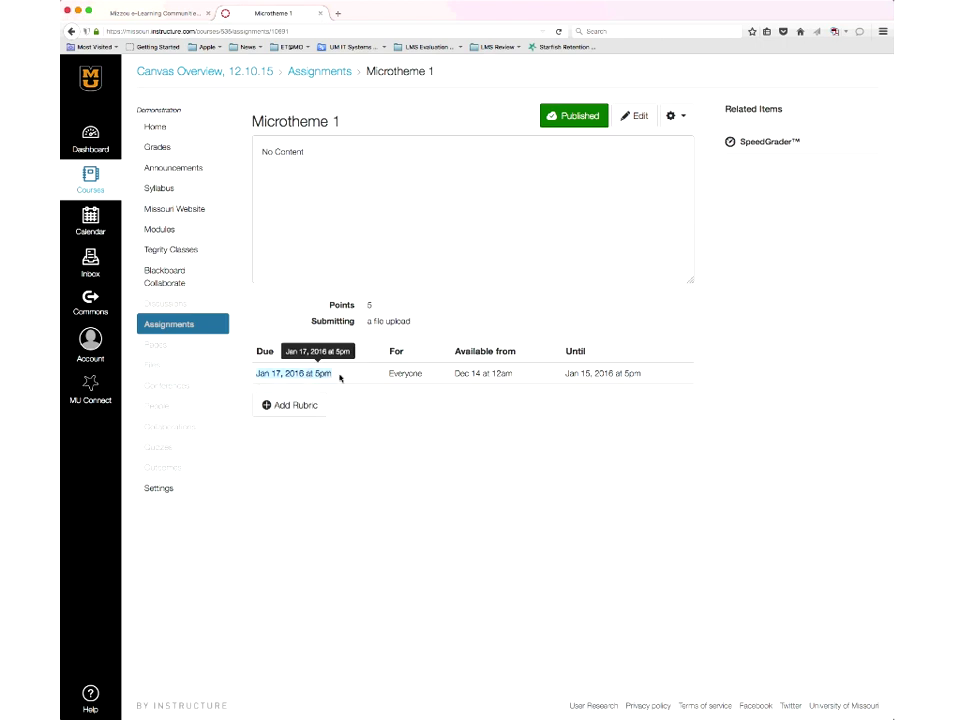
left_click(366, 452)
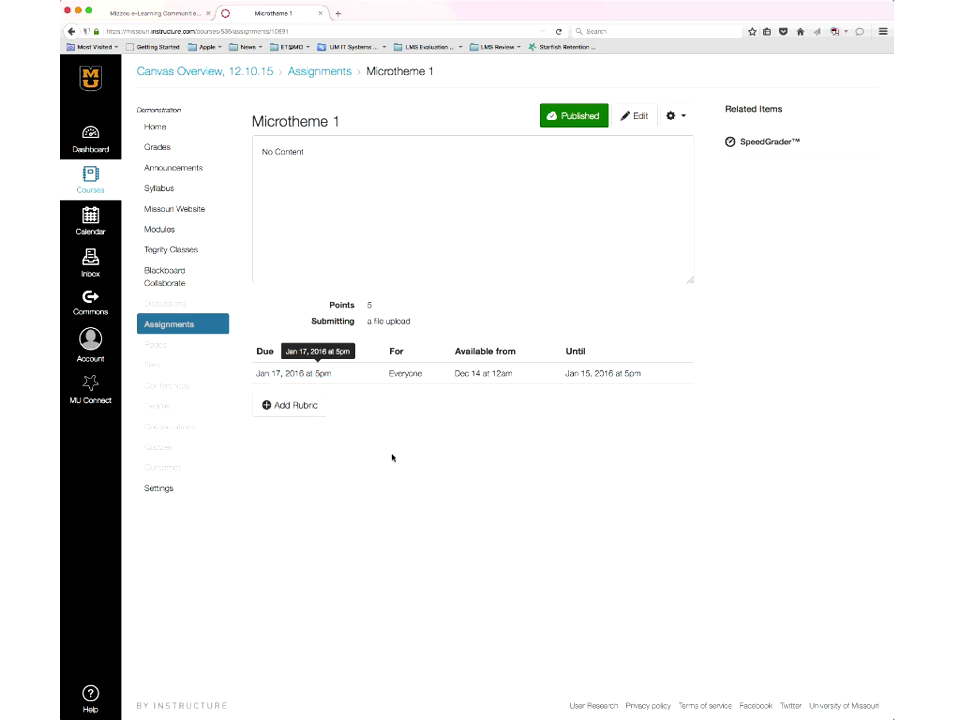
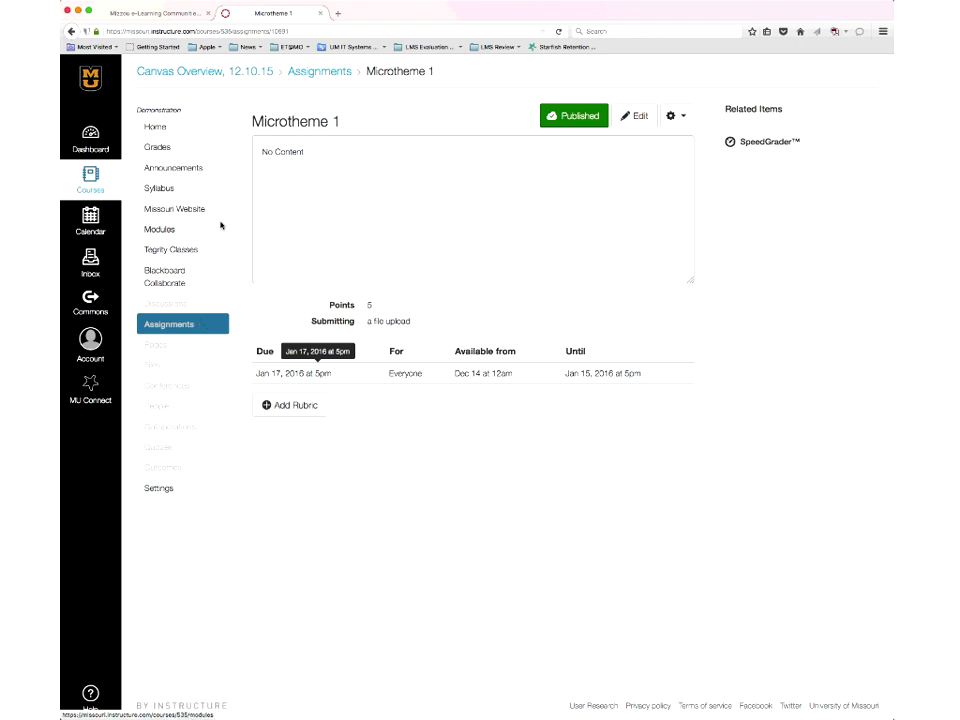
Display the course's modules to look at how the content is organized.
left_click(159, 229)
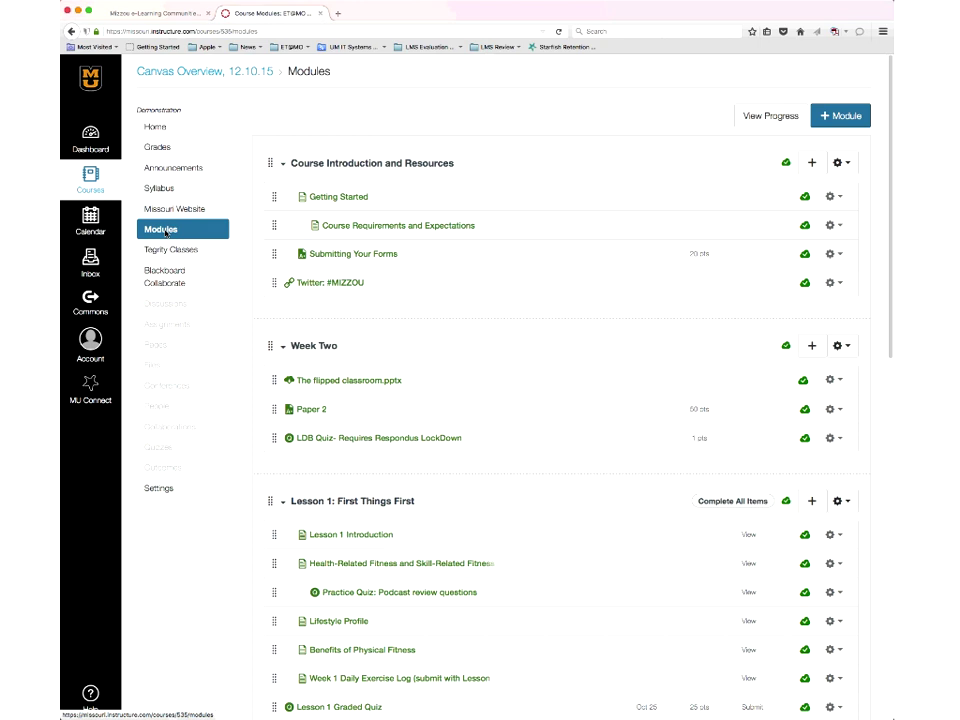
double_click(457, 12)
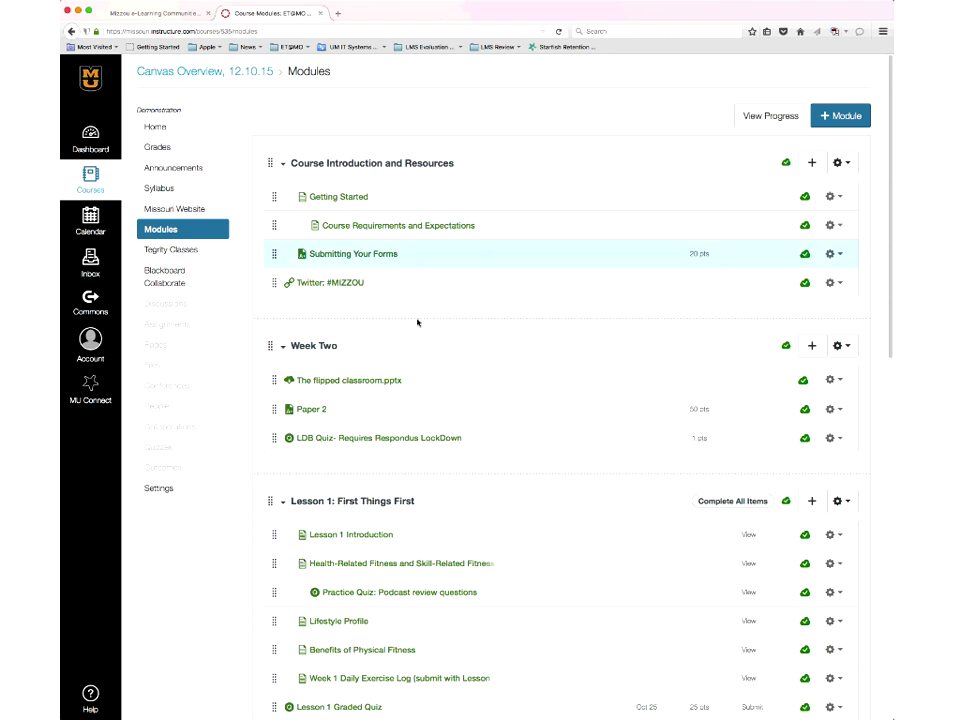
Look through the module list and collapse the Week Two, Lesson 1 and Lesson 2 modules.
scroll(403, 484, "down", 1)
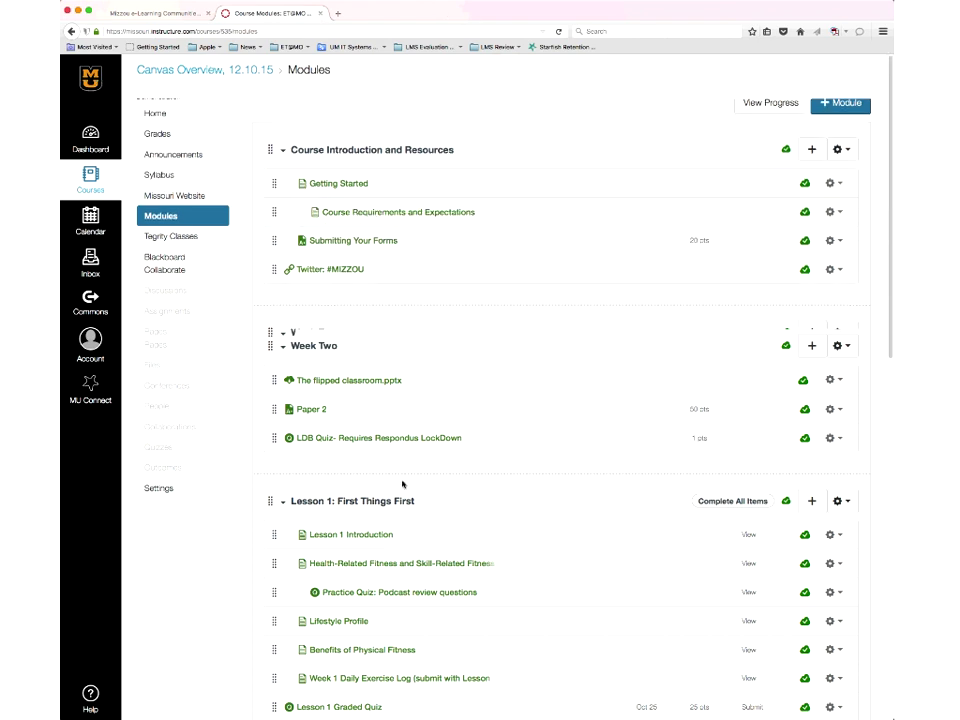
scroll(403, 484, "down", 5)
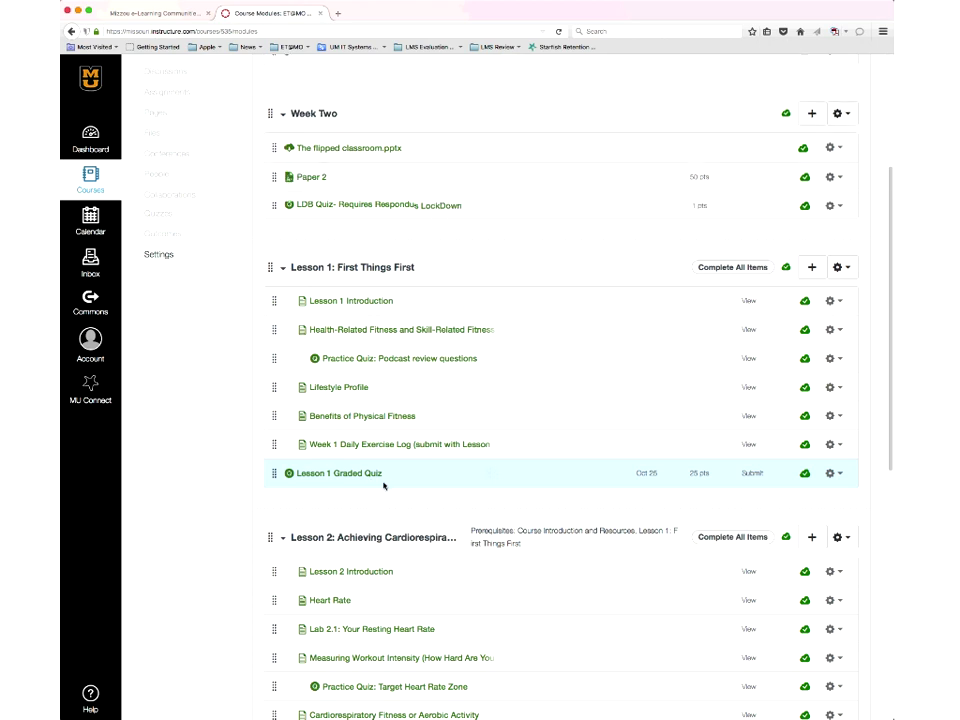
scroll(383, 485, "up", 5)
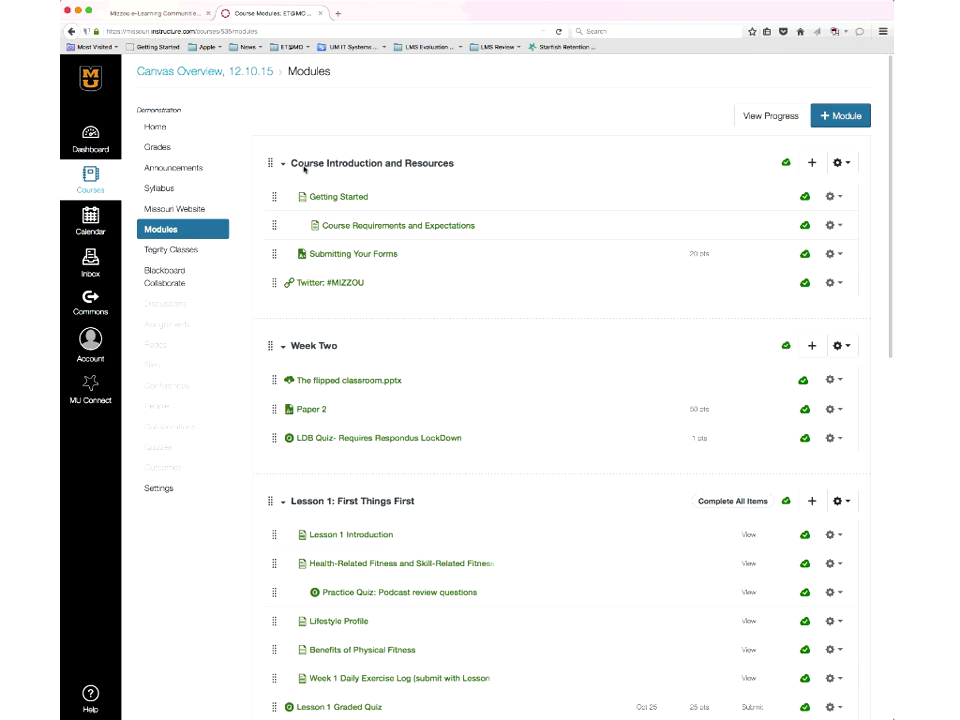
left_click_drag(304, 168, 286, 166)
left_click(282, 347)
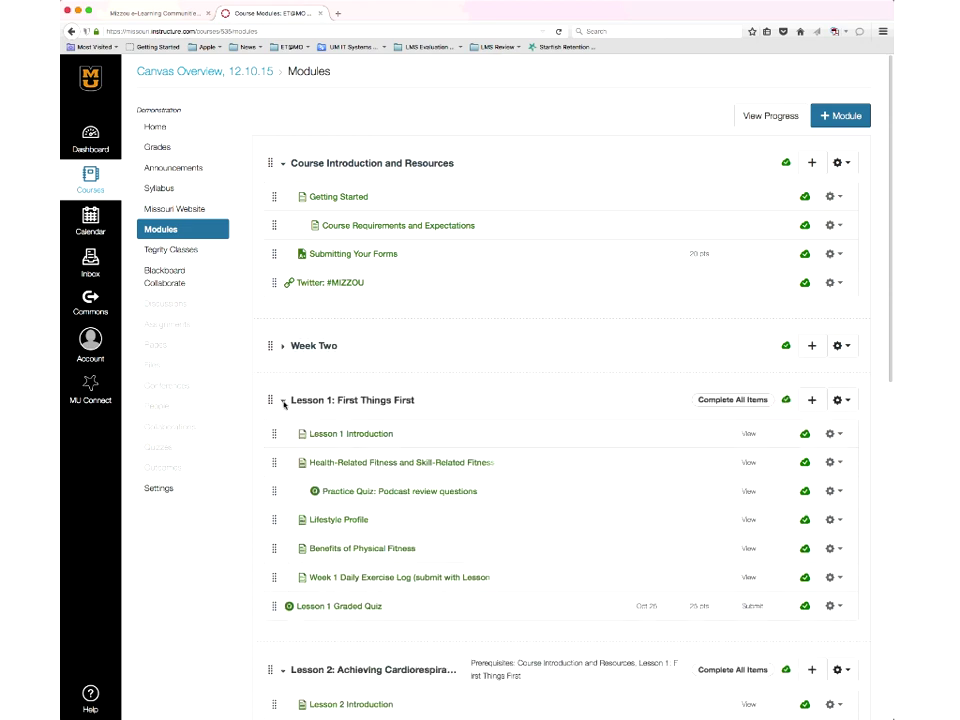
left_click(283, 401)
left_click(282, 455)
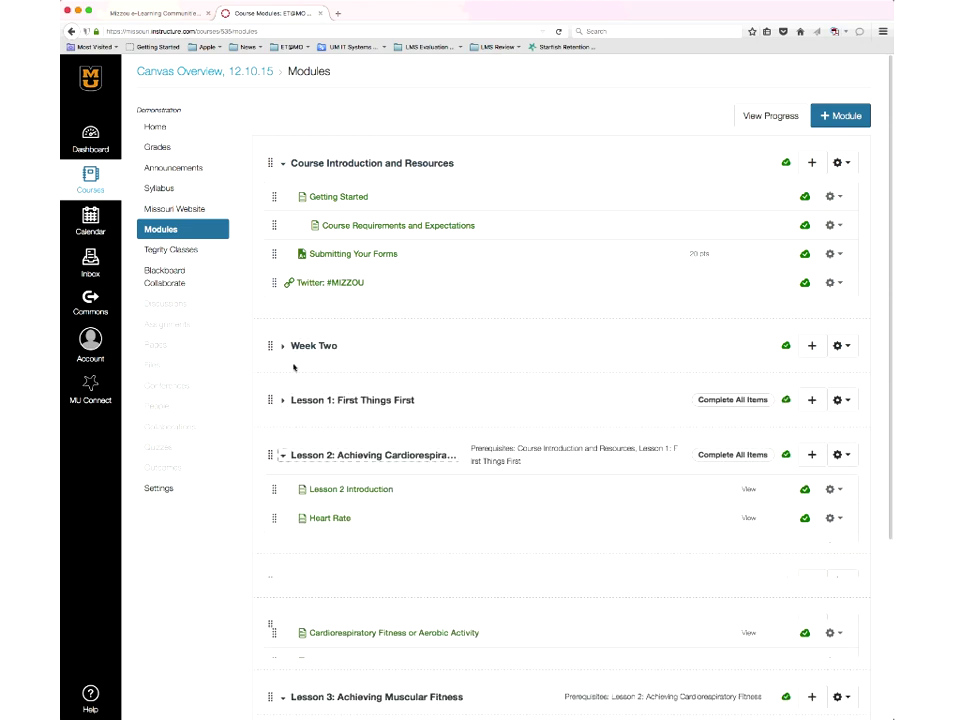
Check the items in the Course Introduction and Resources module and leave that module collapsed.
left_click(284, 164)
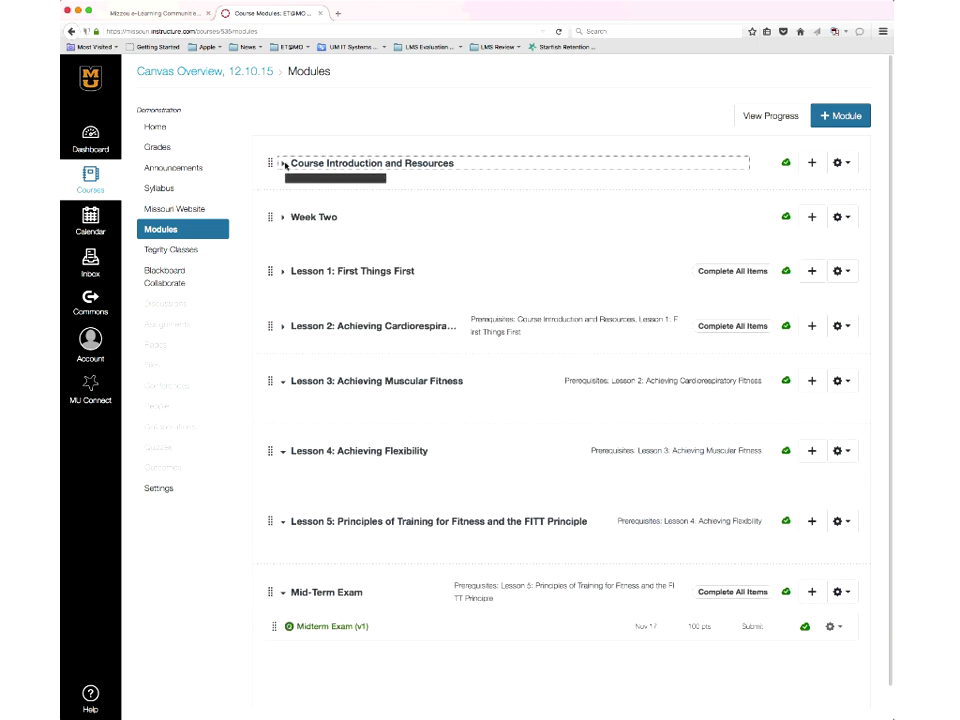
left_click(284, 164)
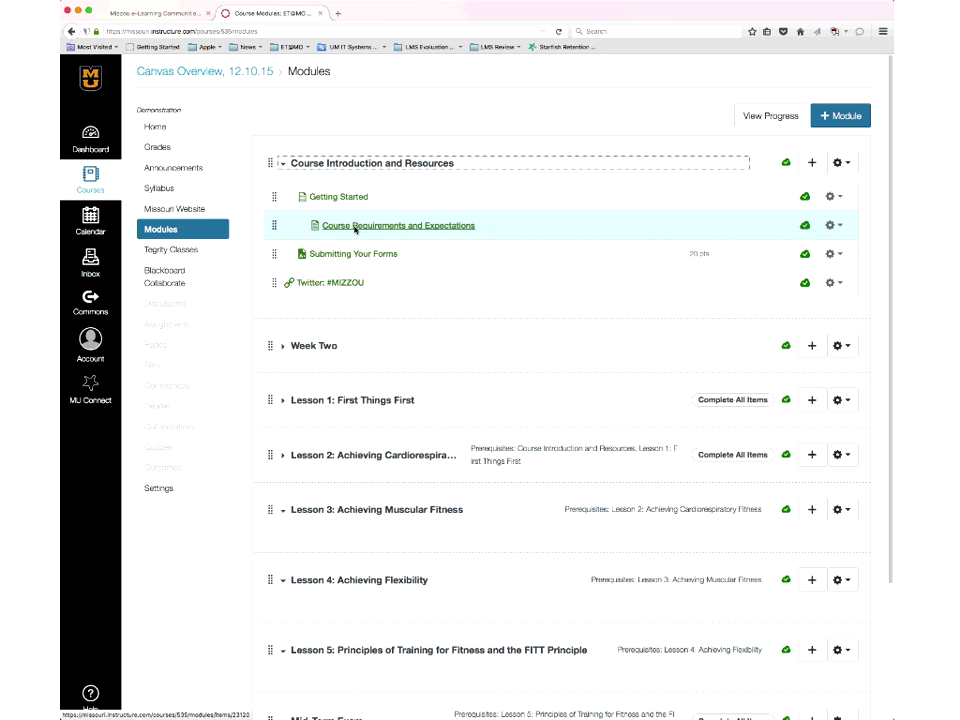
scroll(354, 229, "down", 5)
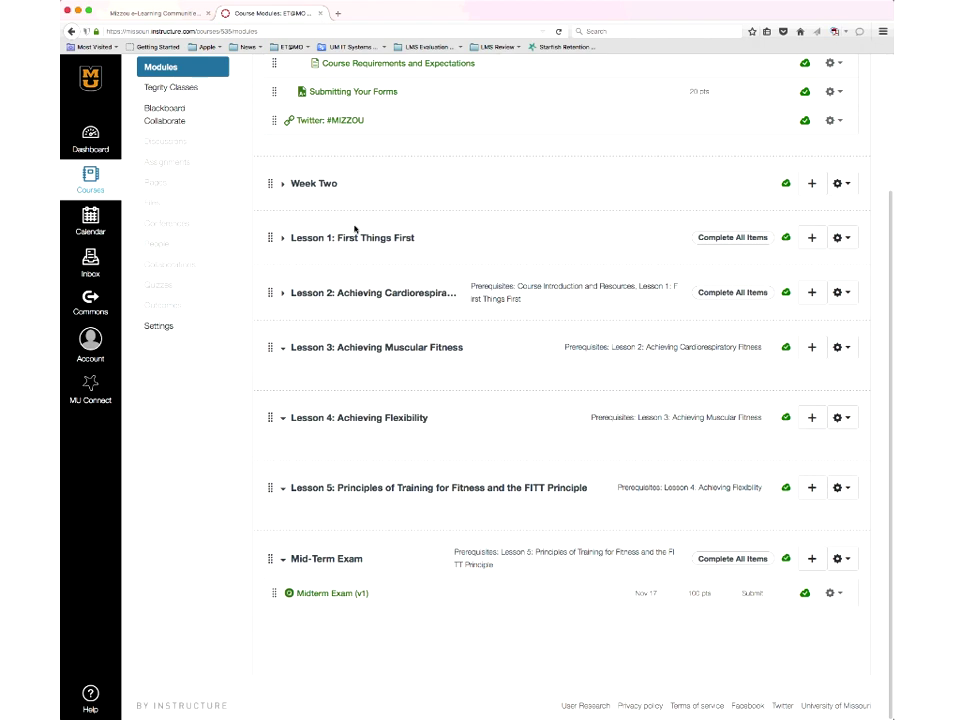
scroll(354, 229, "up", 1)
scroll(354, 229, "up", 3)
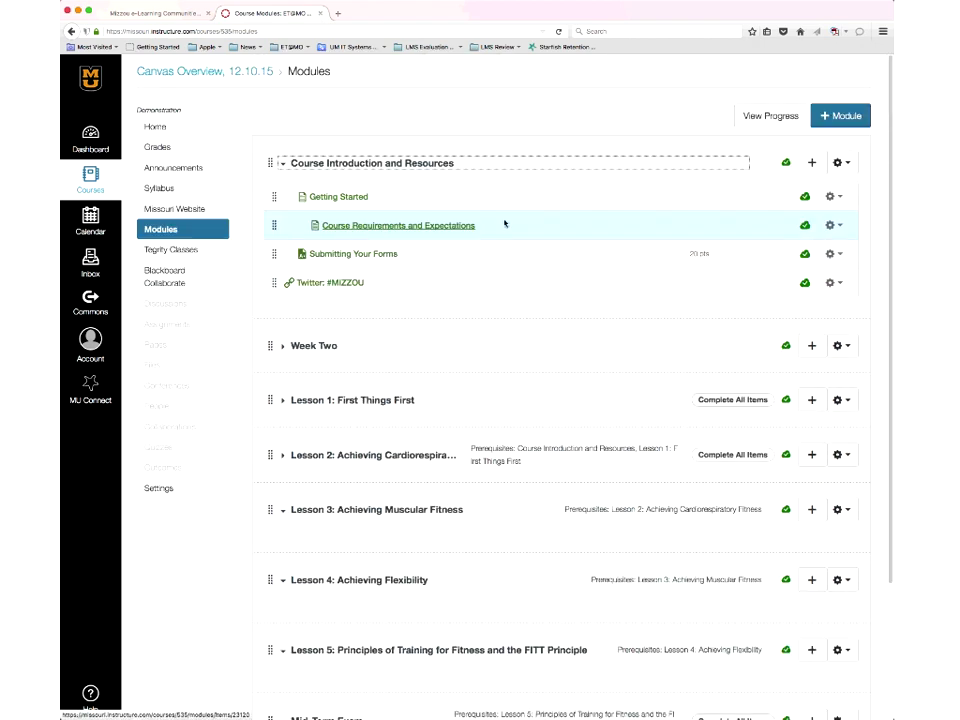
left_click(282, 165)
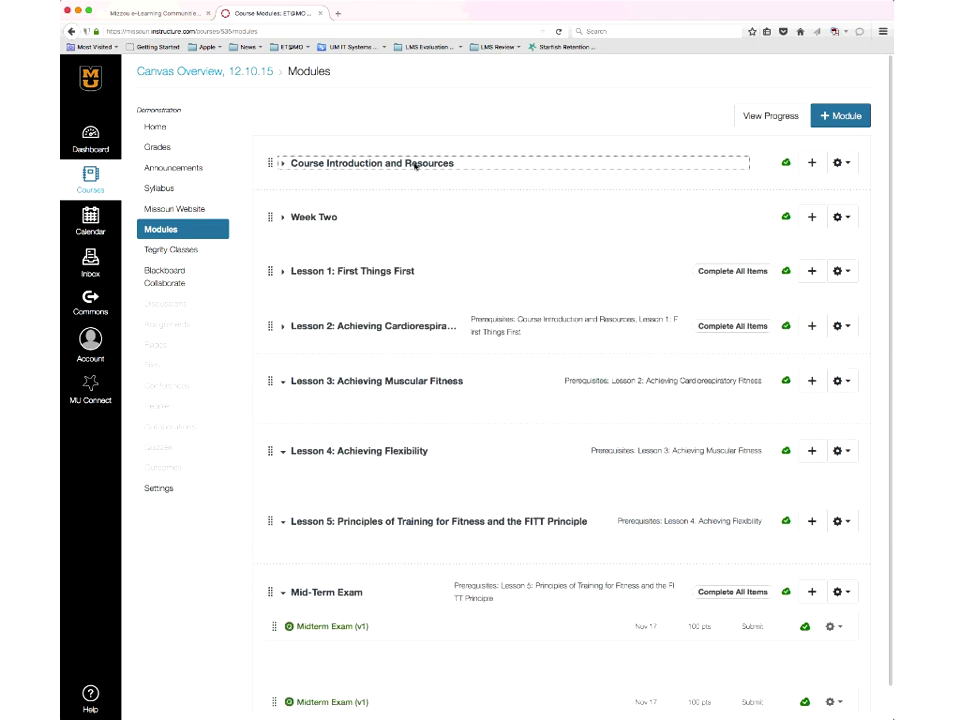
Add a module named "Lesson 6: Healthy for Life" without a lock date or prerequisites.
left_click(844, 117)
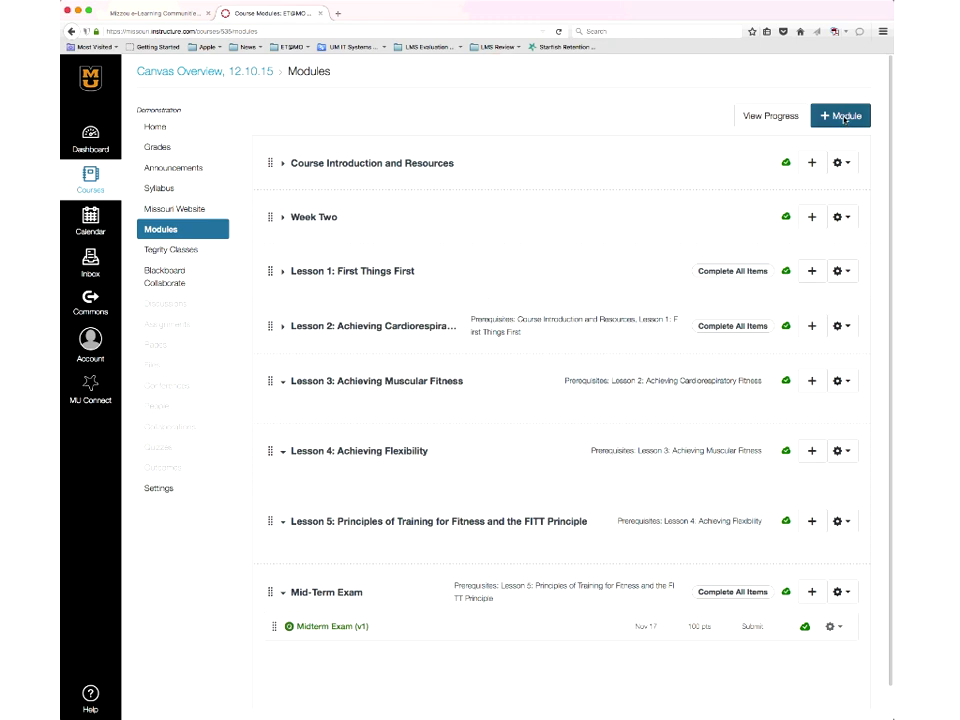
left_click(844, 117)
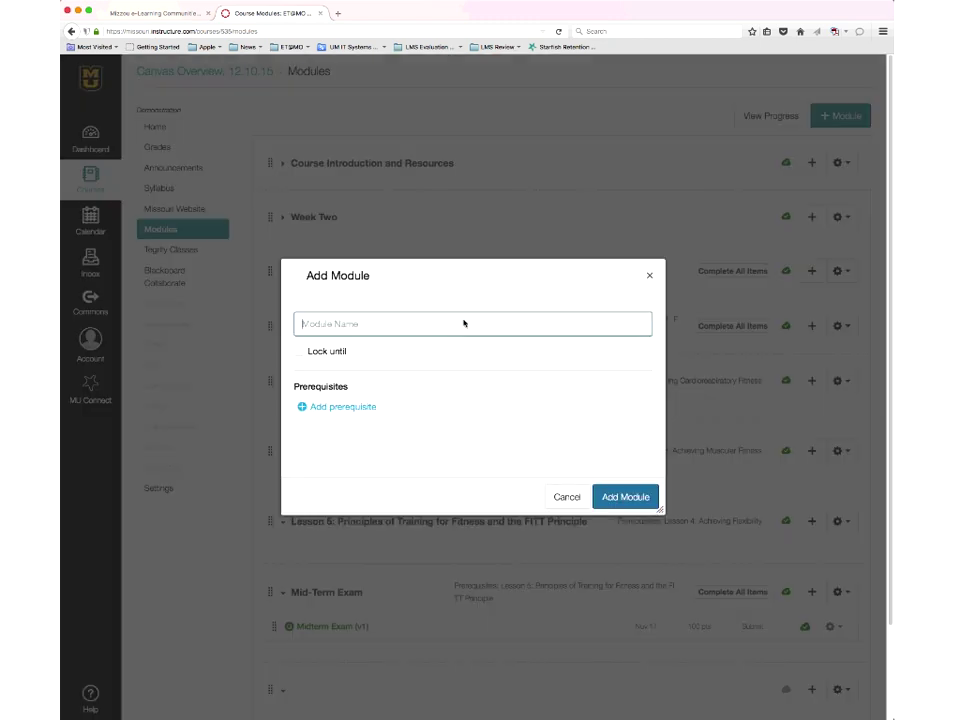
type("Lesson 6")
type(": Healthy for Life")
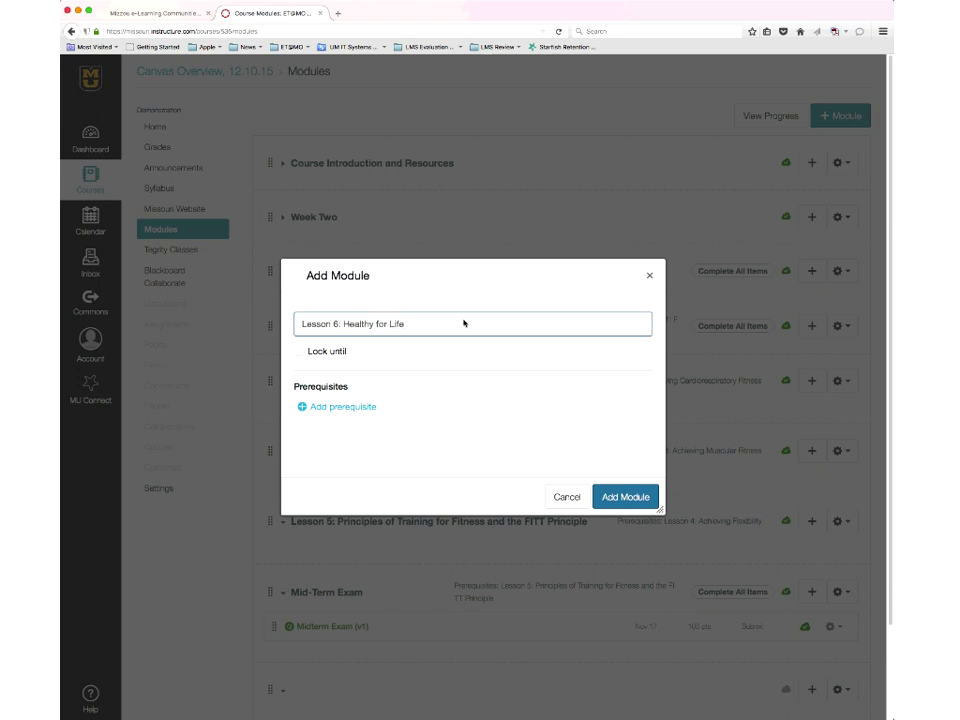
left_click(299, 352)
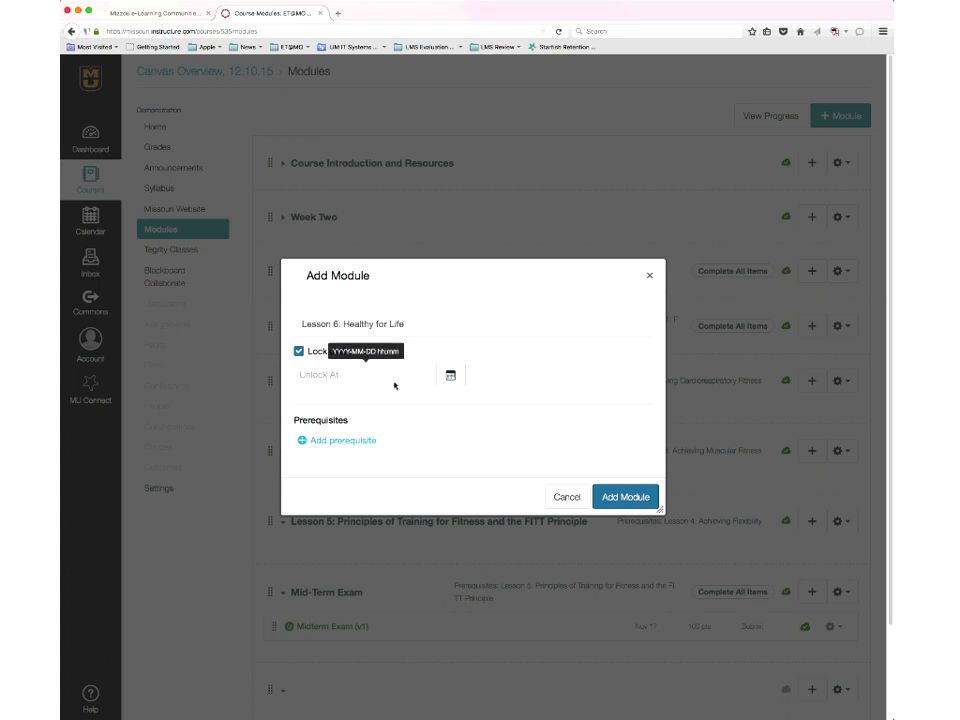
left_click(299, 351)
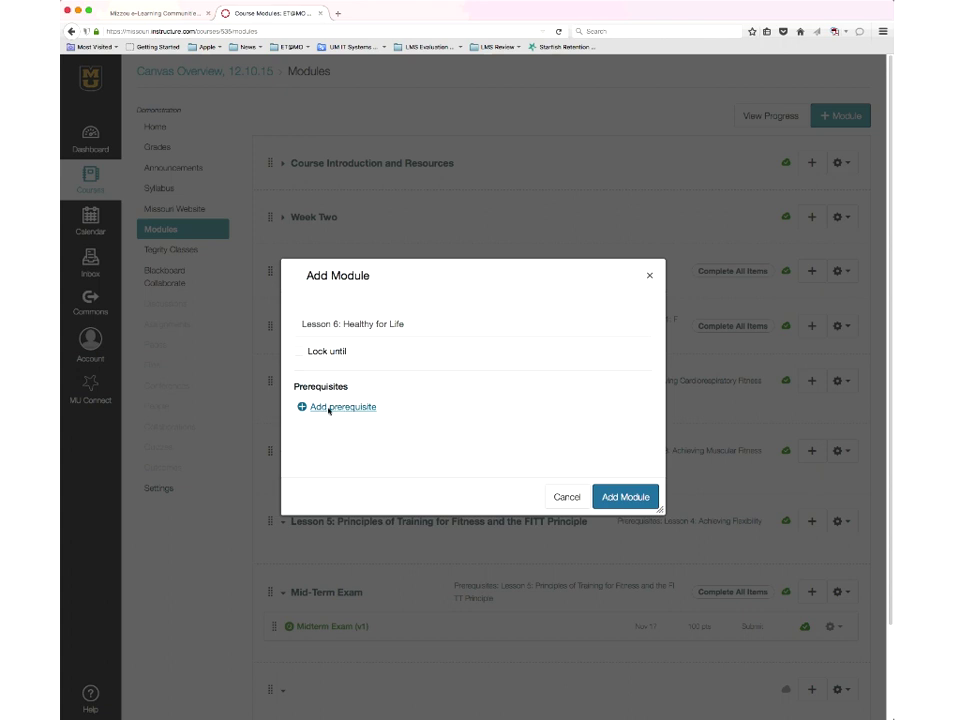
left_click(600, 492)
scroll(595, 488, "down", 3)
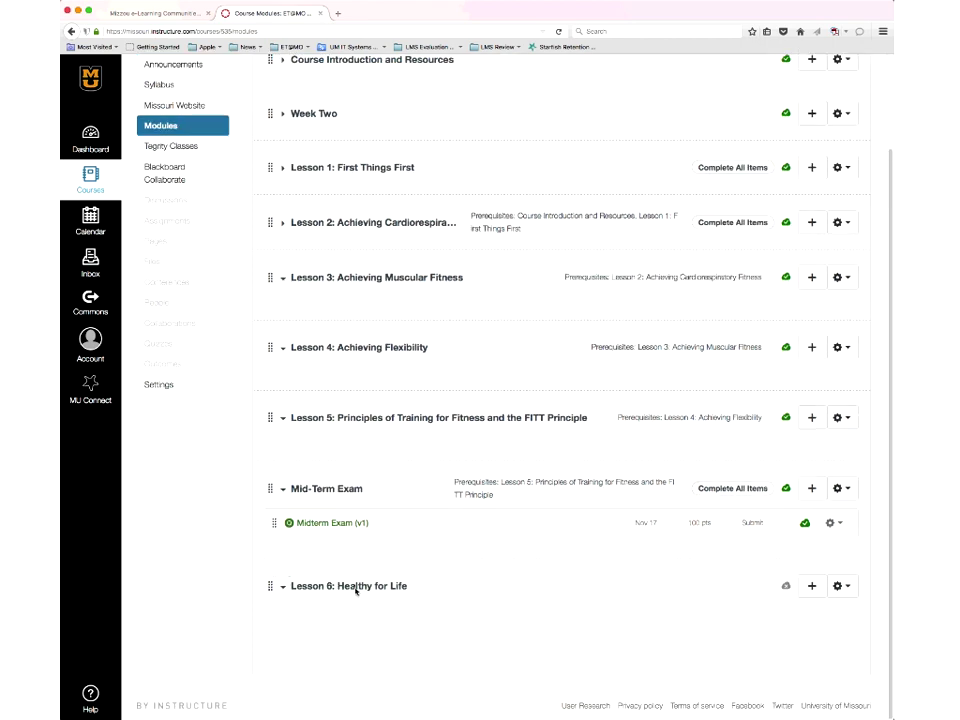
Add the existing file lesson02.html from course files/lessons/Lesson_2 to the Lesson 6 module, without indentation.
left_click(811, 588)
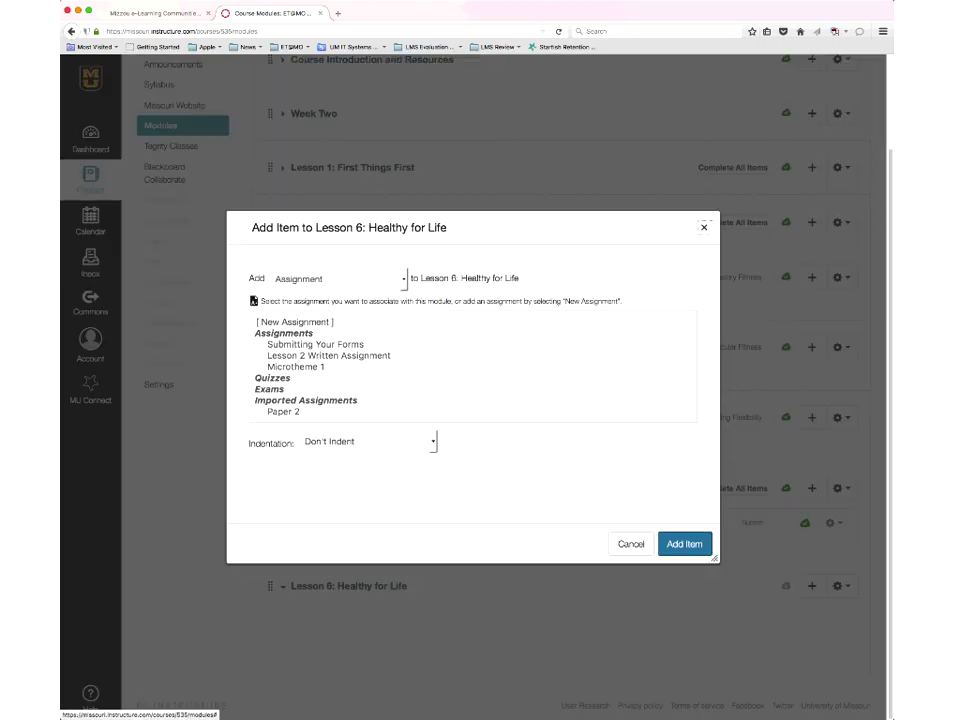
left_click(404, 279)
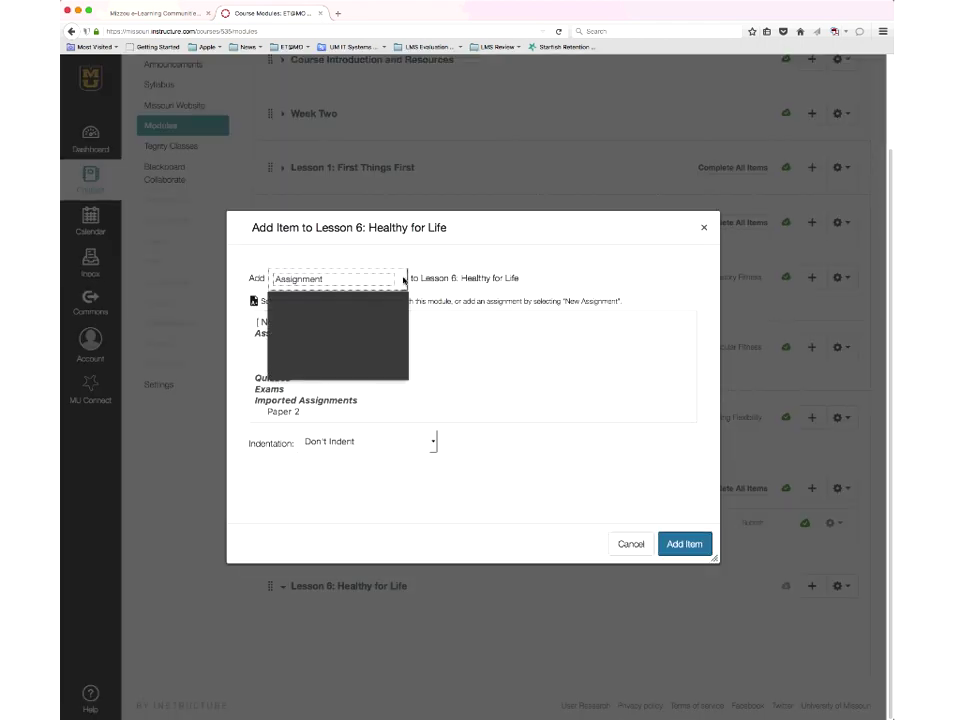
left_click(405, 280)
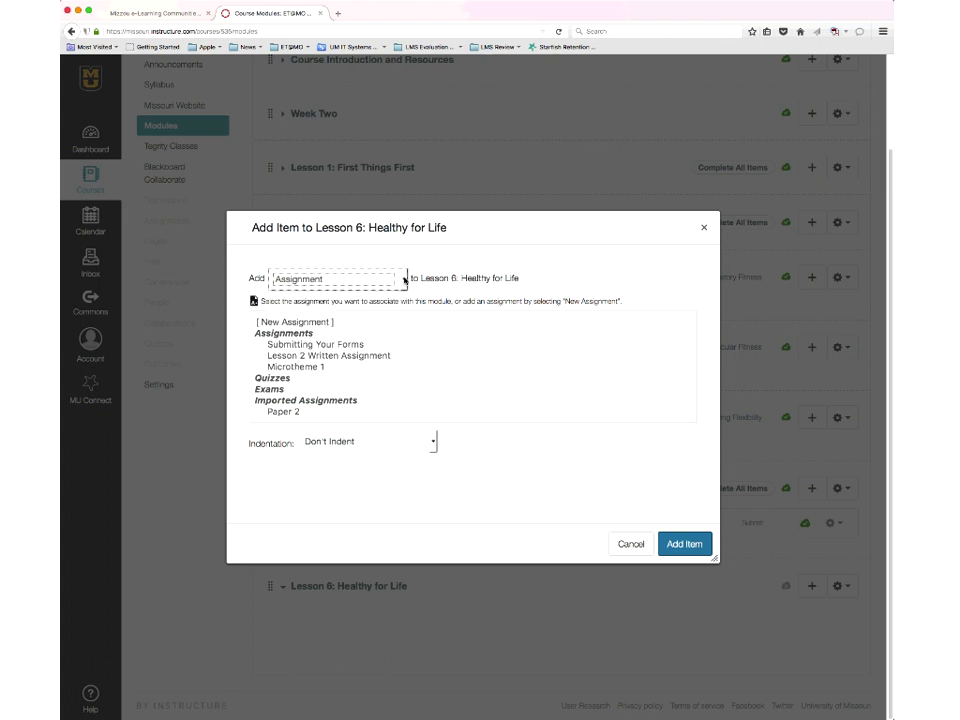
left_click(405, 280)
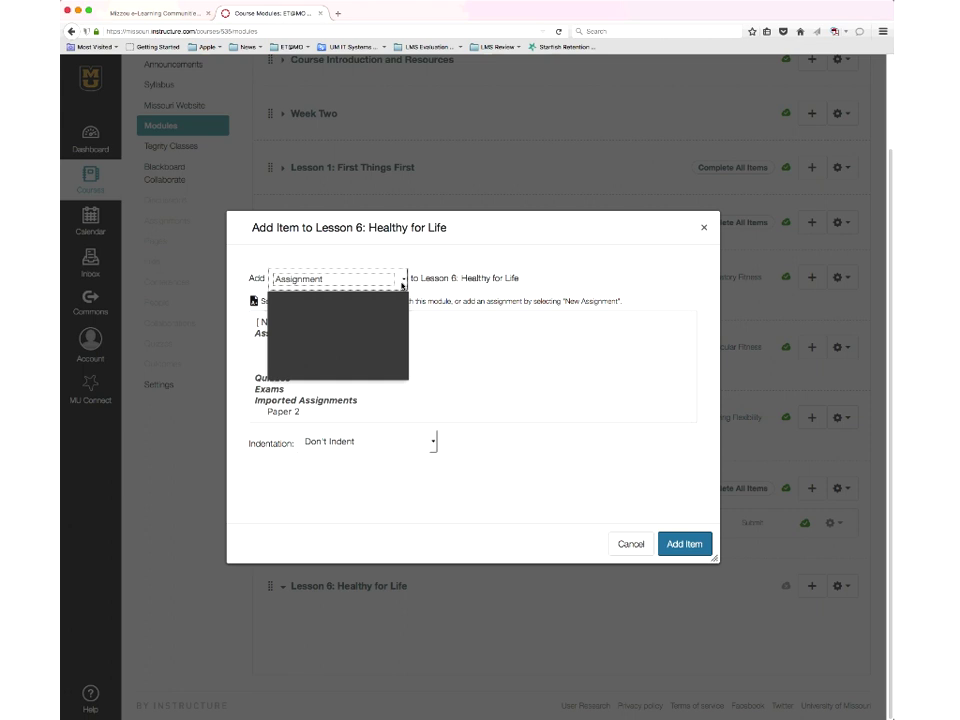
left_click(462, 298)
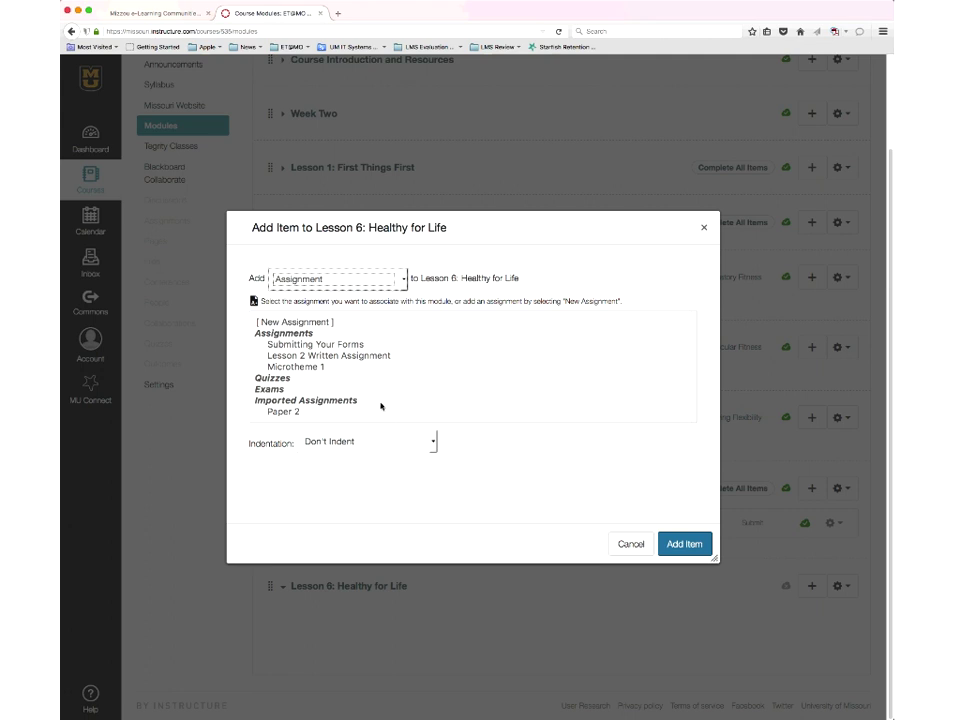
left_click(402, 283)
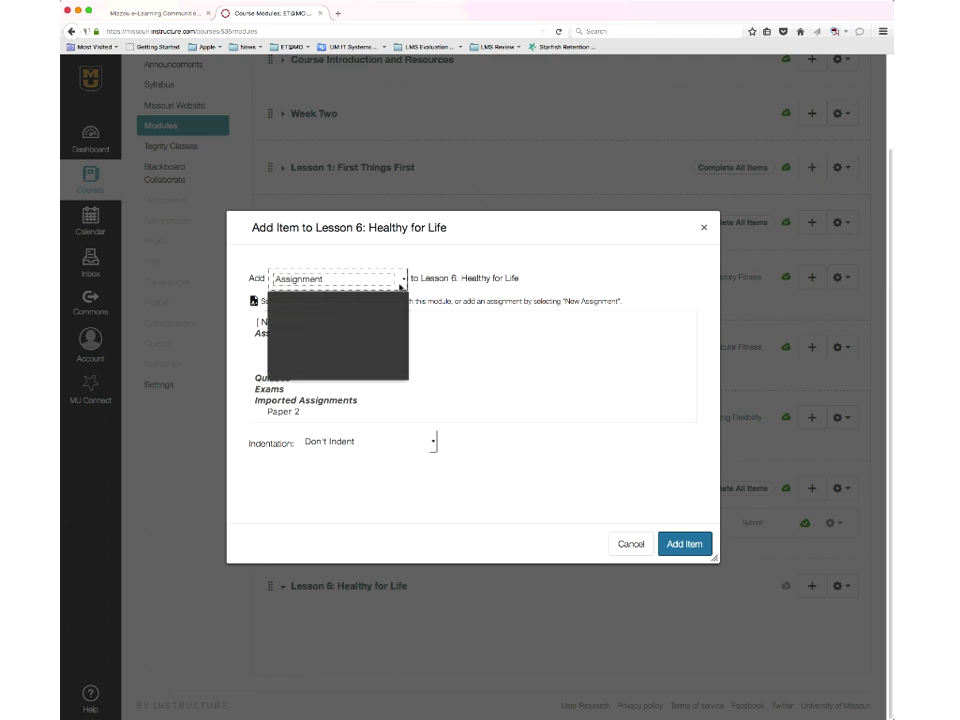
left_click(388, 326)
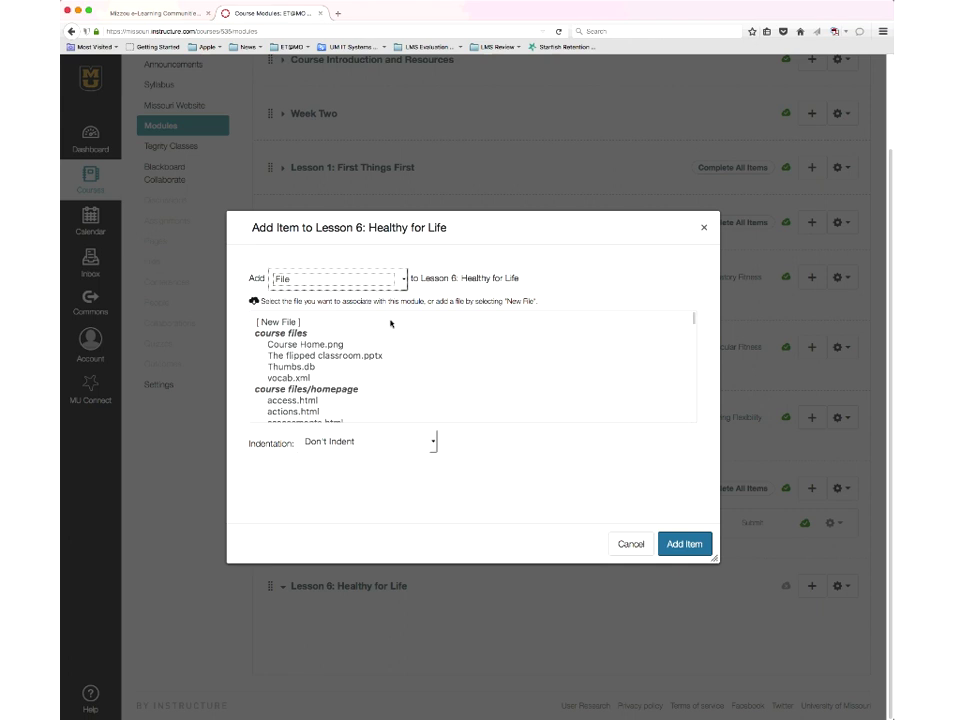
scroll(390, 323, "down", 10)
scroll(390, 323, "down", 15)
scroll(391, 323, "down", 5)
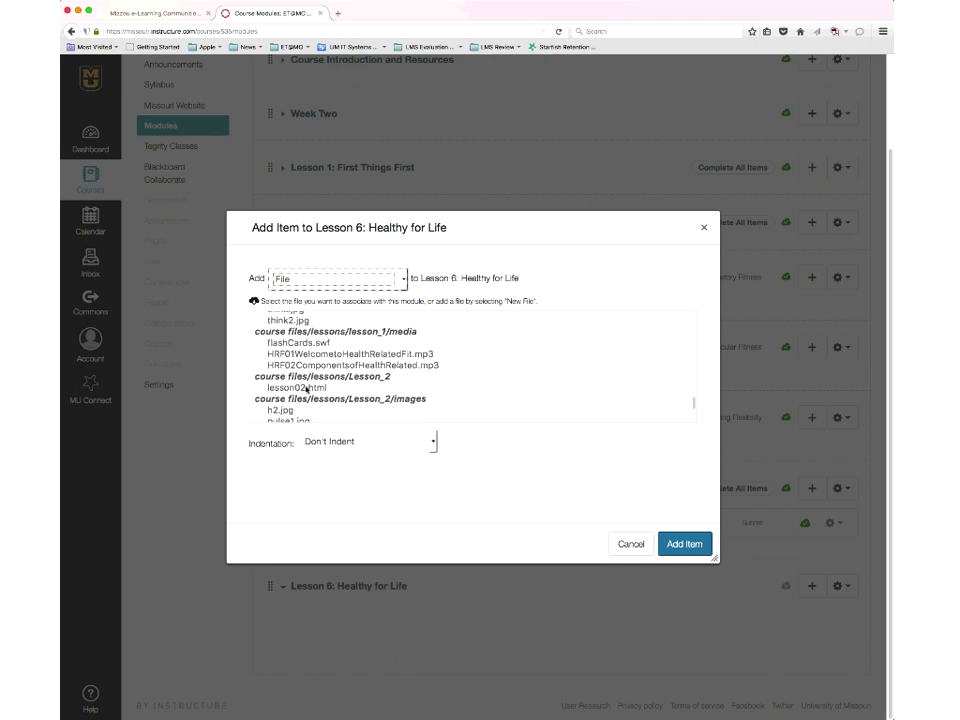
left_click(307, 388)
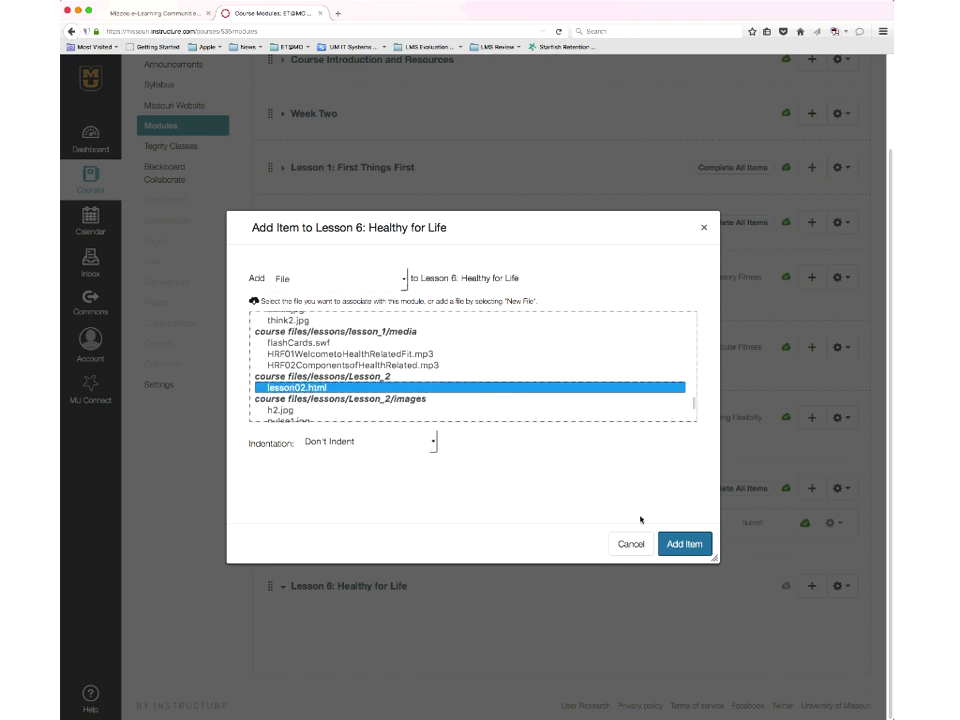
left_click(679, 545)
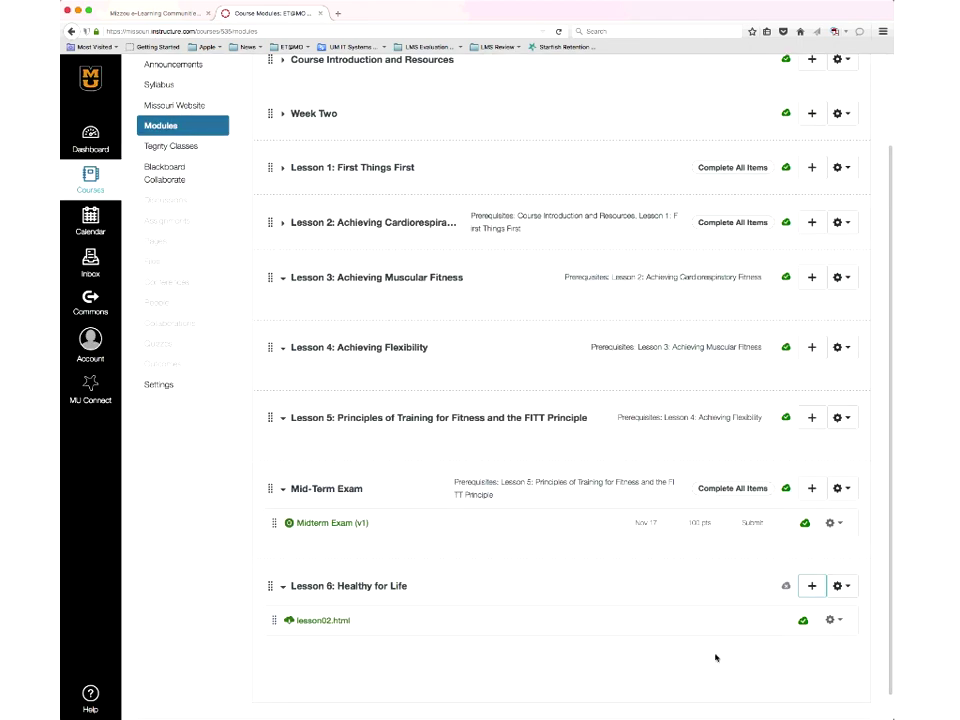
Publish the Lesson 6: Healthy for Life module and move it above the Mid-Term Exam module.
scroll(761, 658, "down", 1)
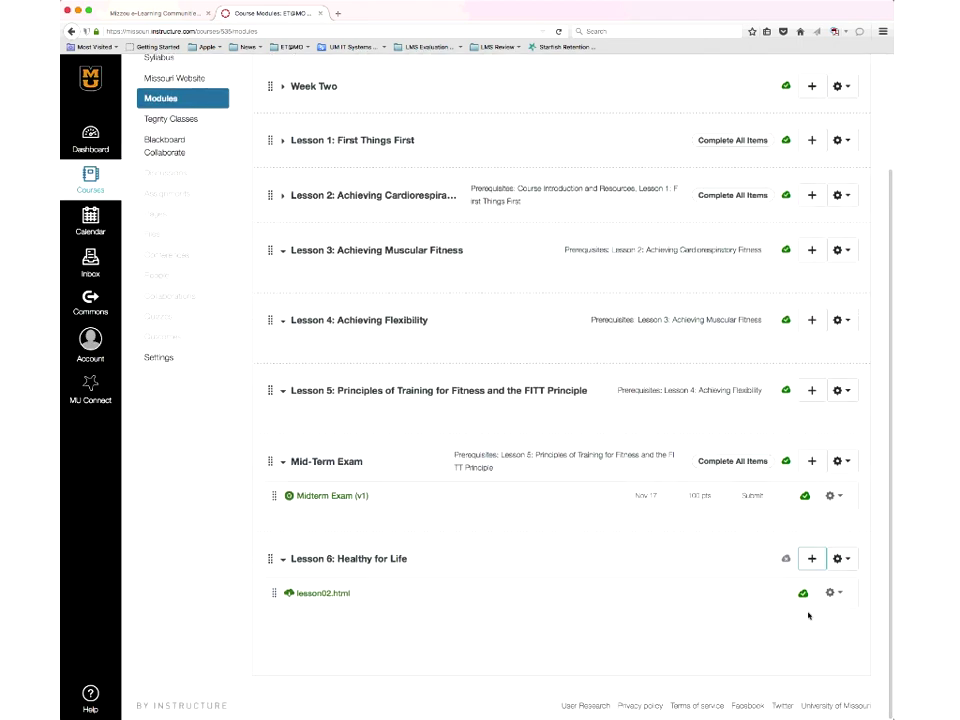
left_click(788, 561)
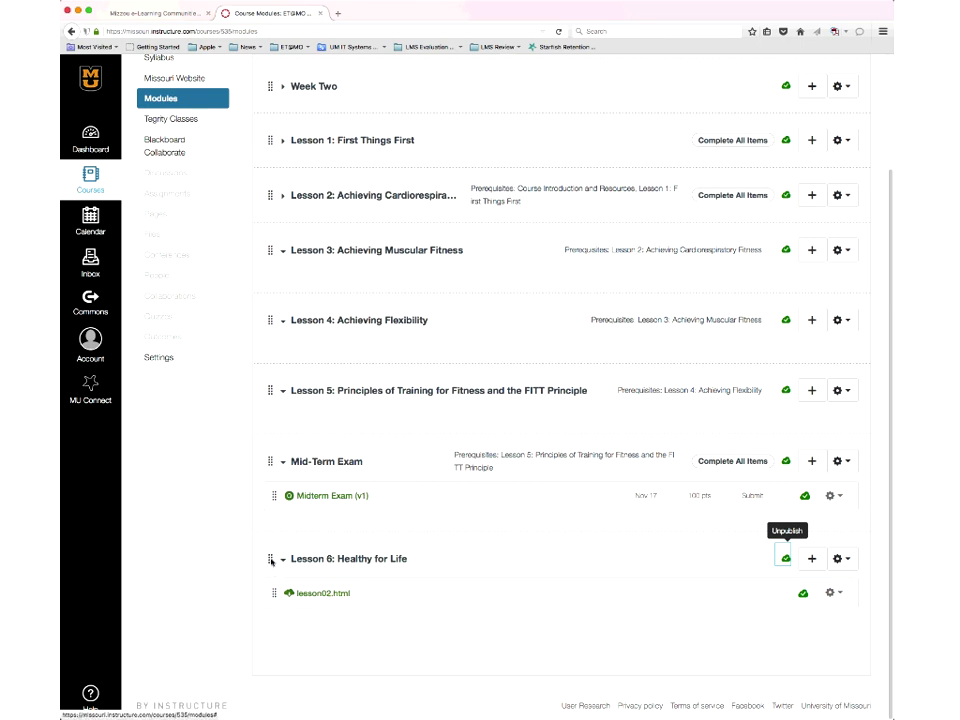
left_click_drag(270, 561, 257, 542)
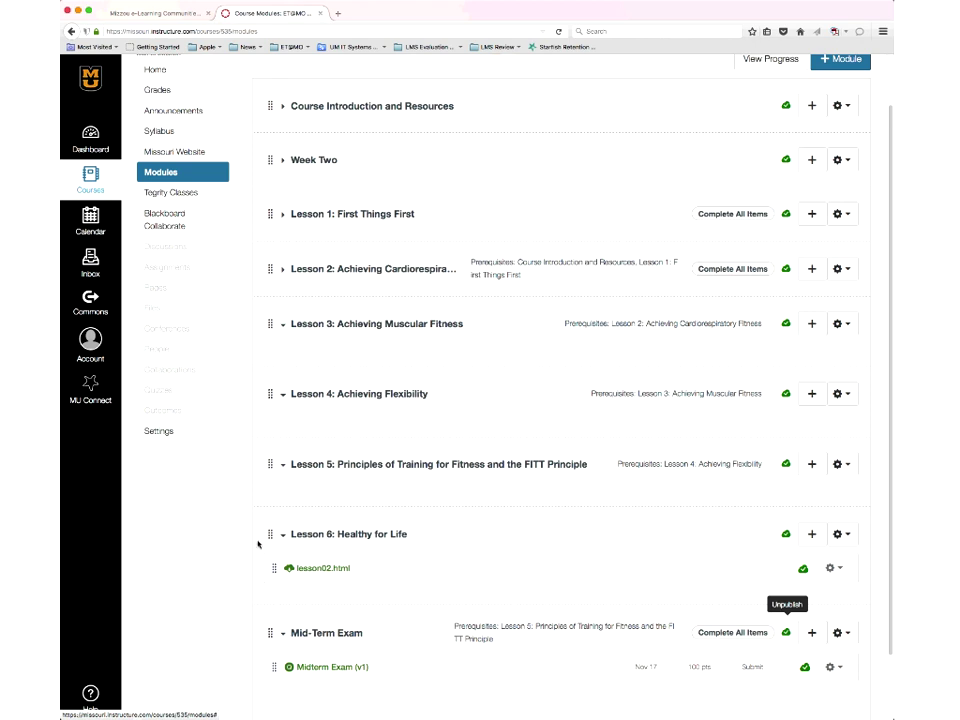
View the management options for the Lesson 6 module and for its lesson02.html item without choosing any.
left_click(849, 540)
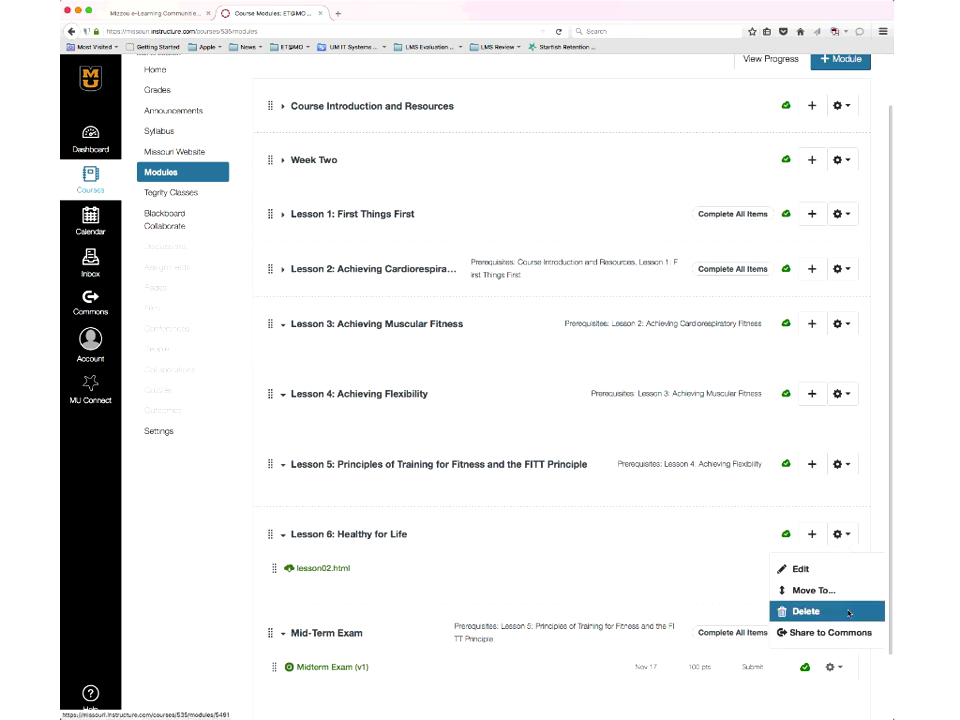
left_click(863, 560)
left_click(834, 567)
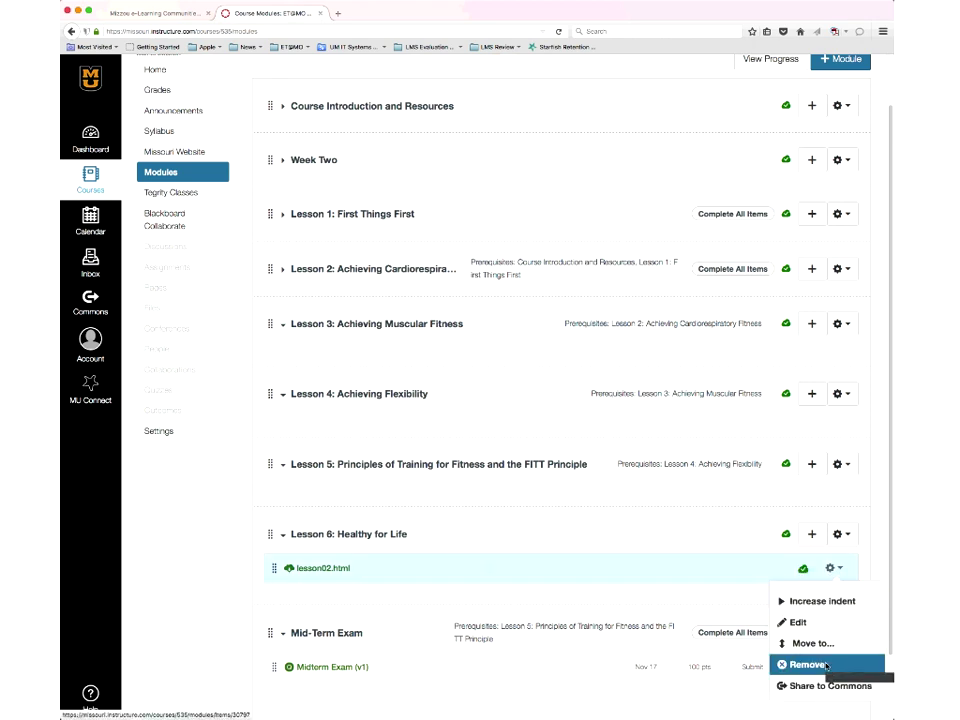
left_click(866, 531)
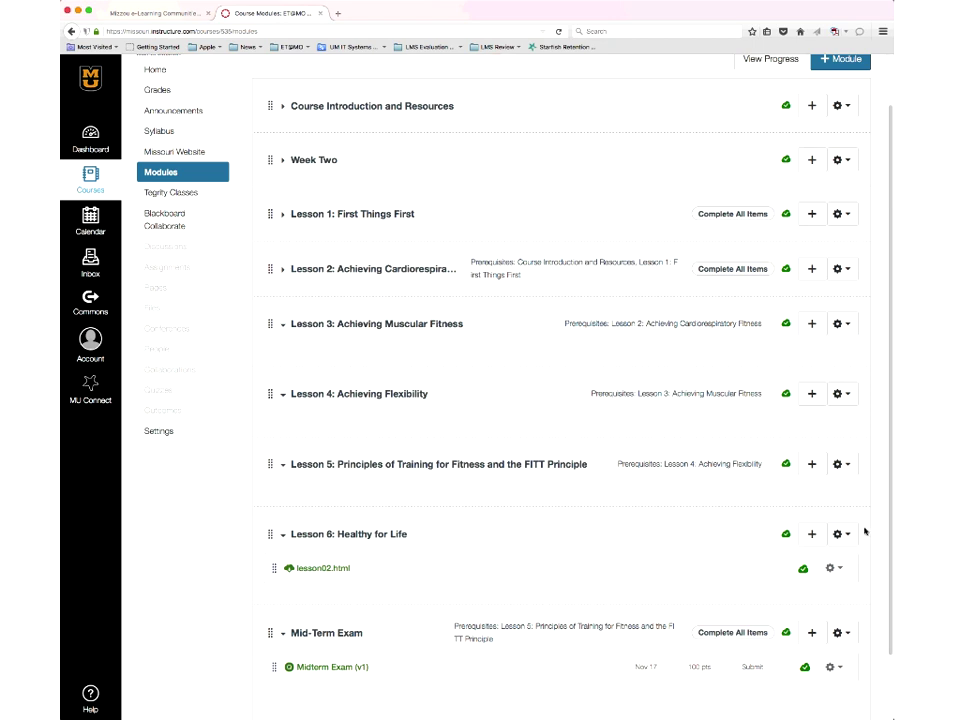
Open the course's gradebook and look over its student and assignment columns.
scroll(200, 500, "up", 1)
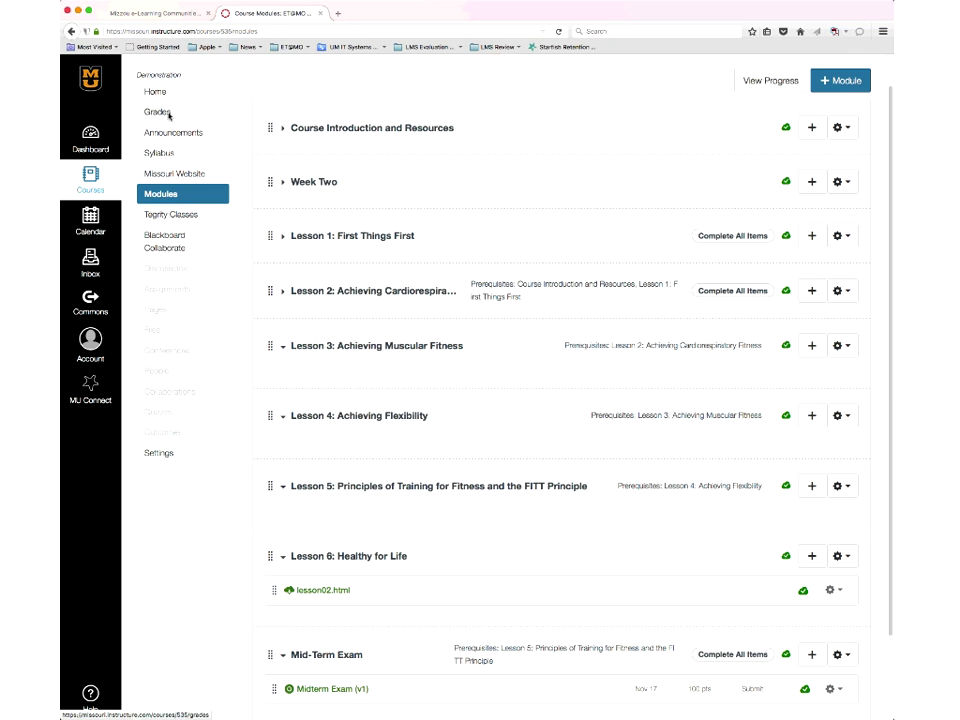
left_click(168, 114)
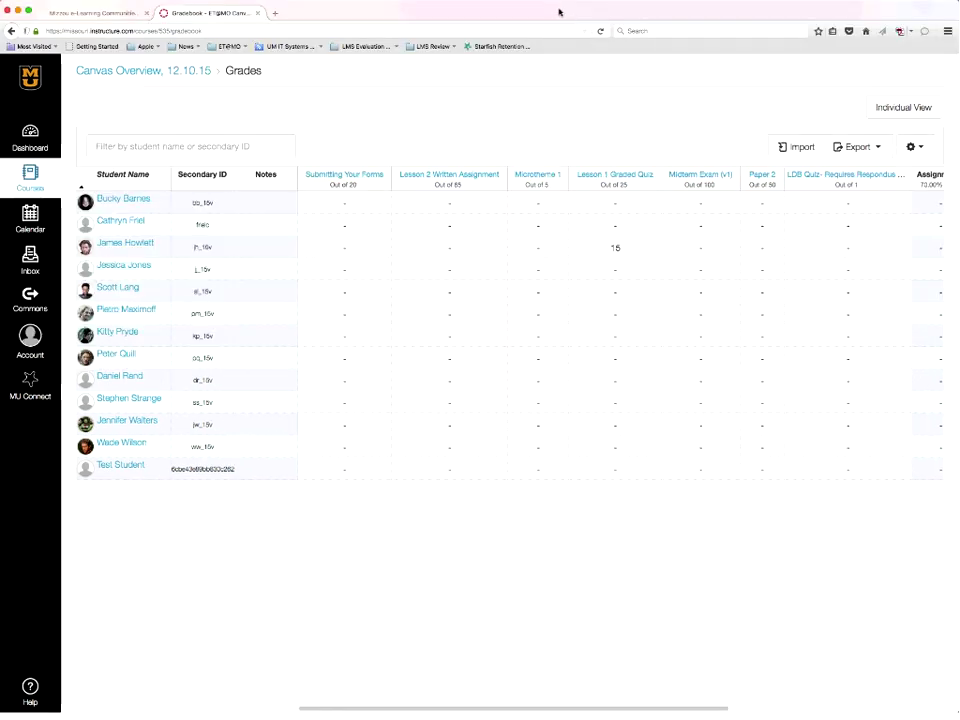
left_click(128, 177)
left_click(129, 178)
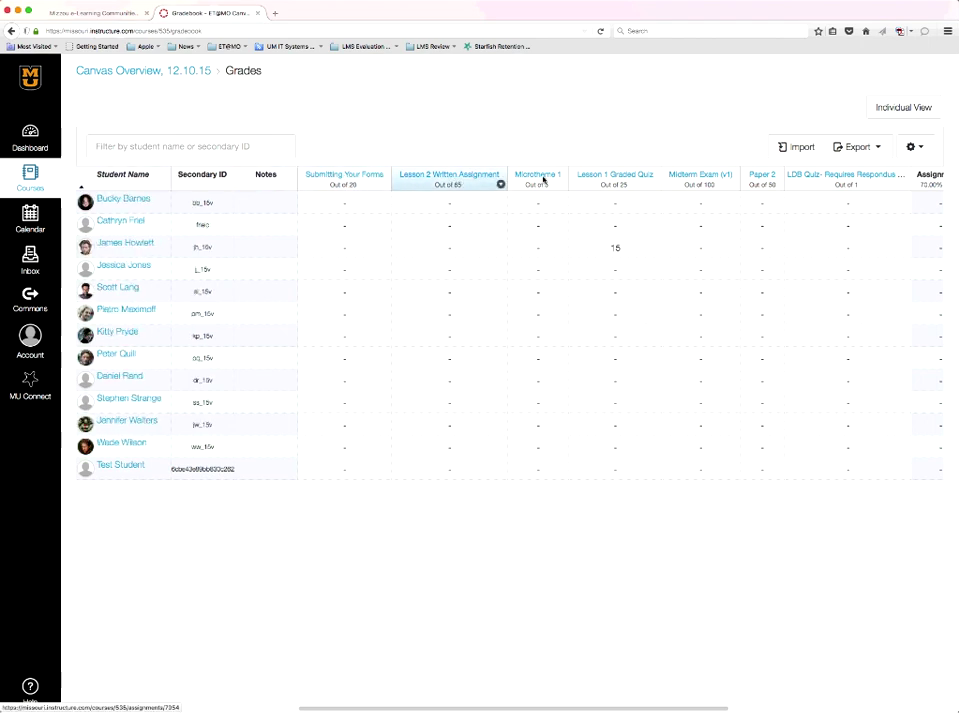
View the Lesson 1 Graded Quiz and the course's quiz list, then return to the gradebook and review its assignment-group and total columns.
left_click(626, 177)
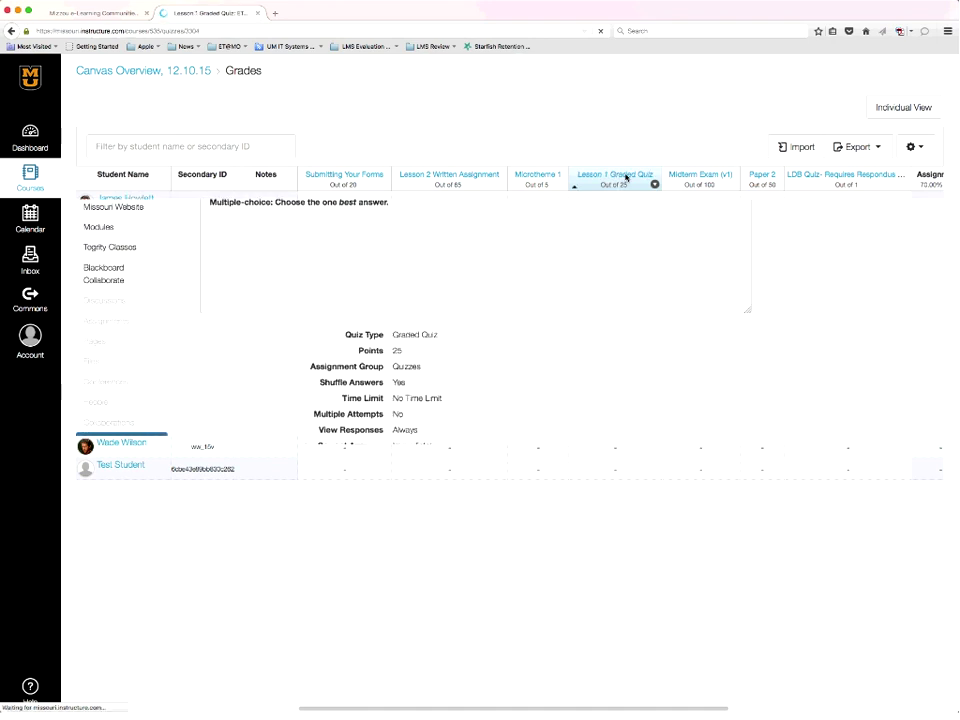
left_click(246, 72)
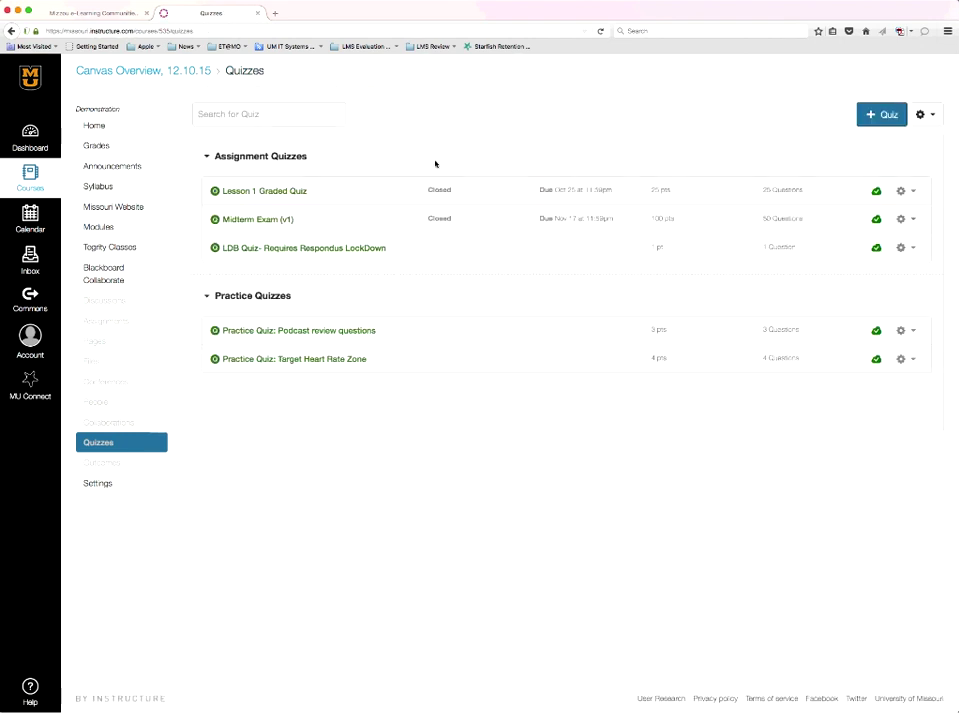
left_click(96, 145)
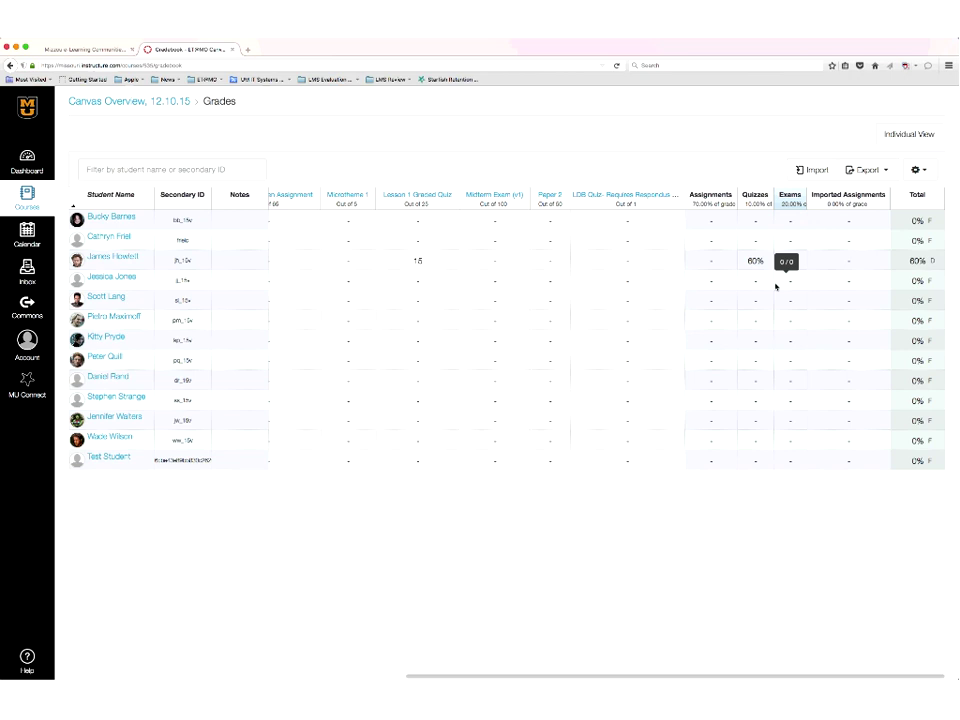
scroll(776, 287, "left", 5)
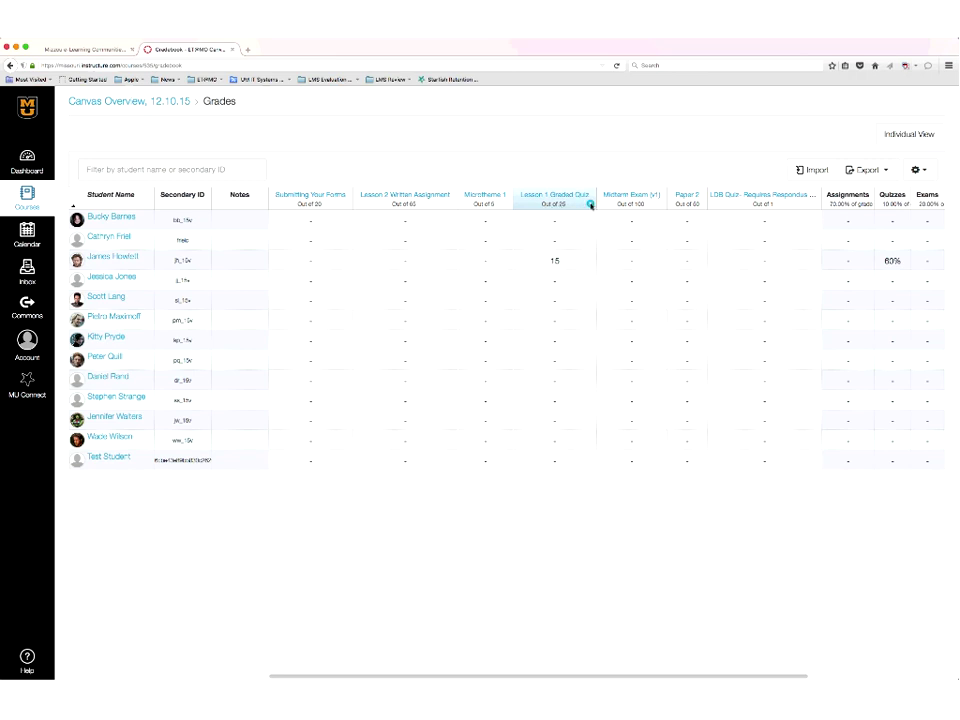
View the Message Students Who form and its recipient criteria for the Lesson 1 Graded Quiz without sending a message.
left_click(590, 204)
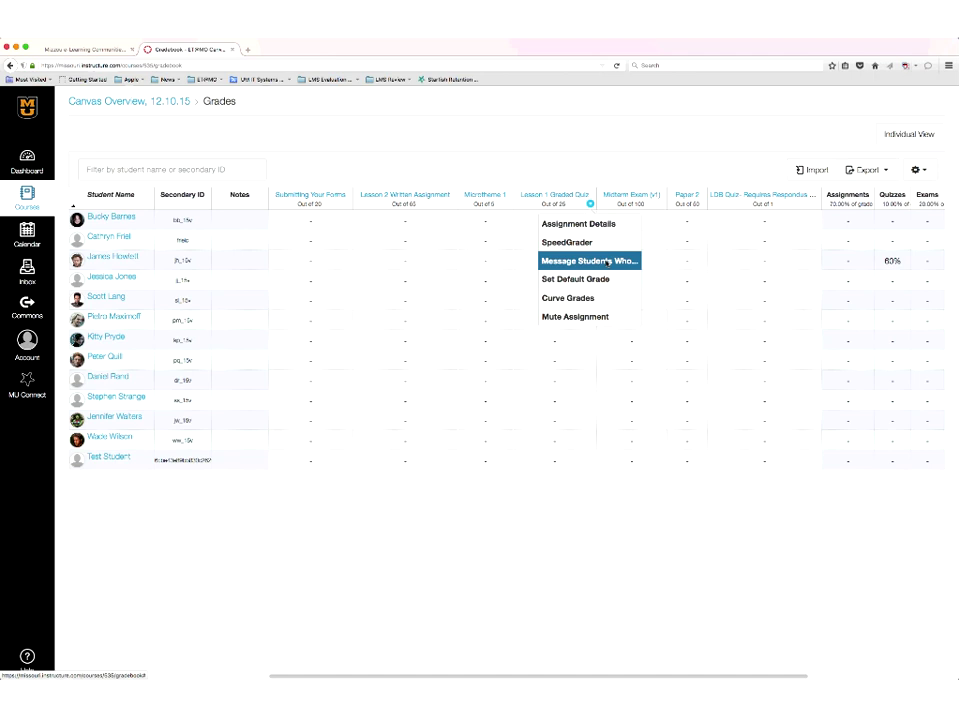
left_click(607, 262)
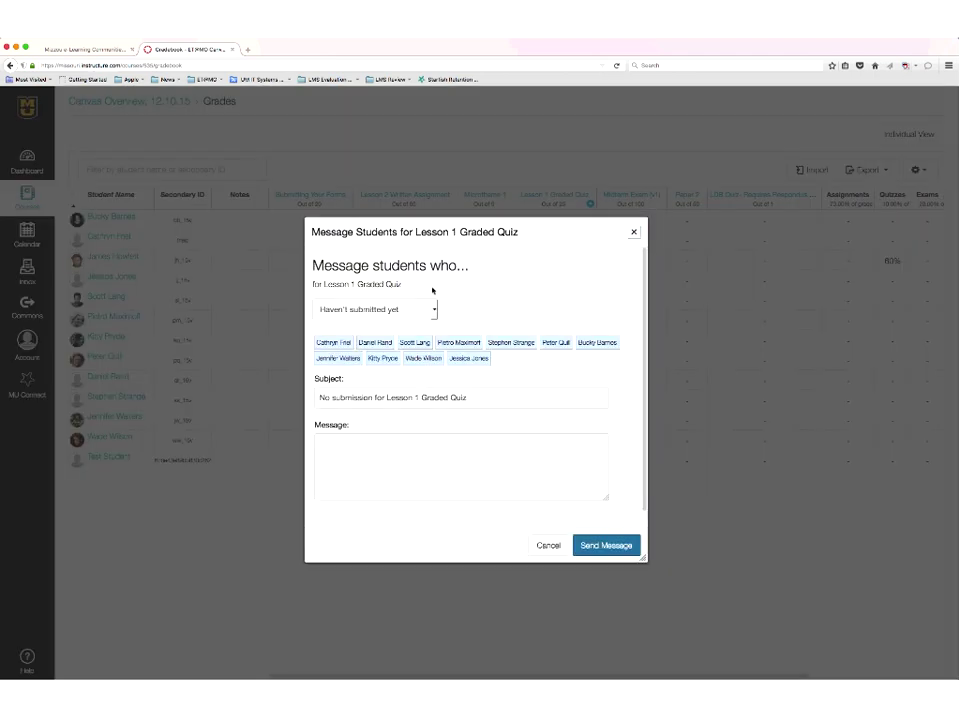
left_click(433, 311)
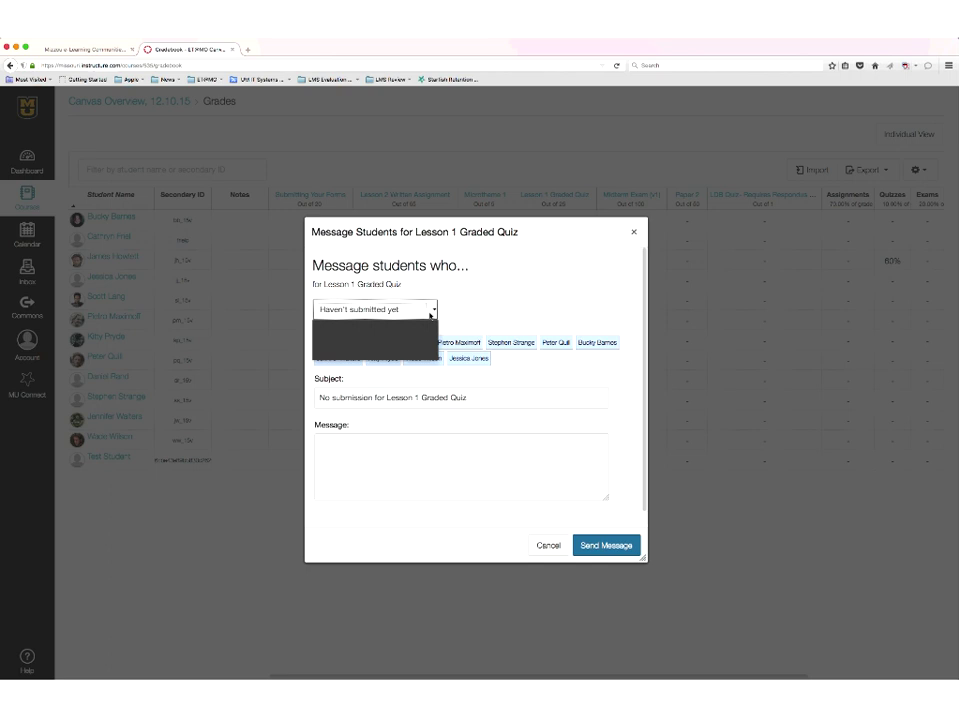
left_click(497, 315)
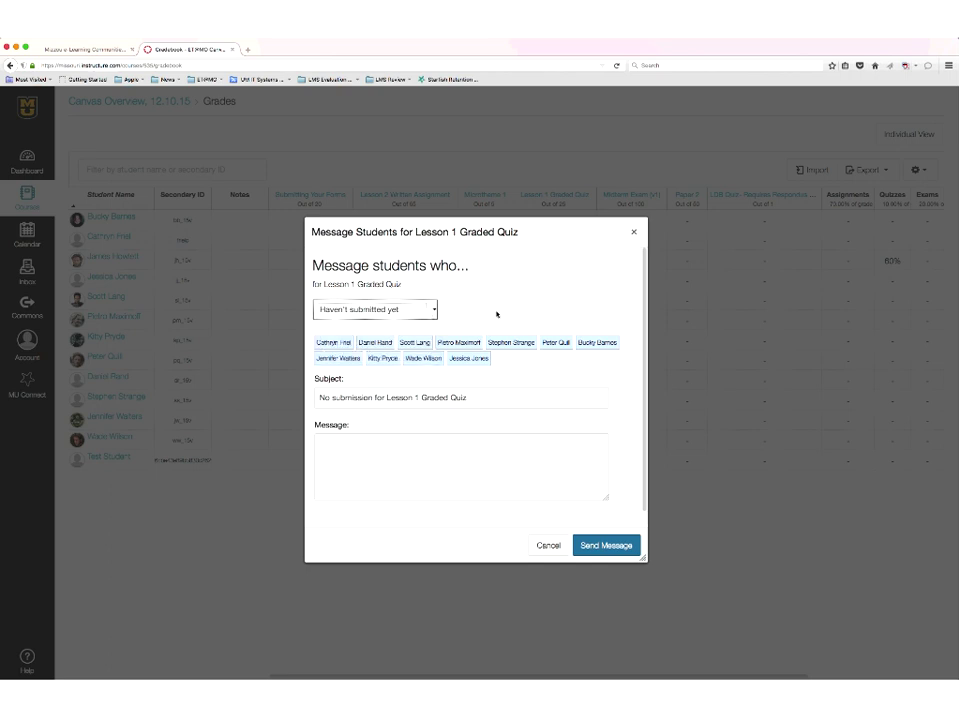
left_click(548, 545)
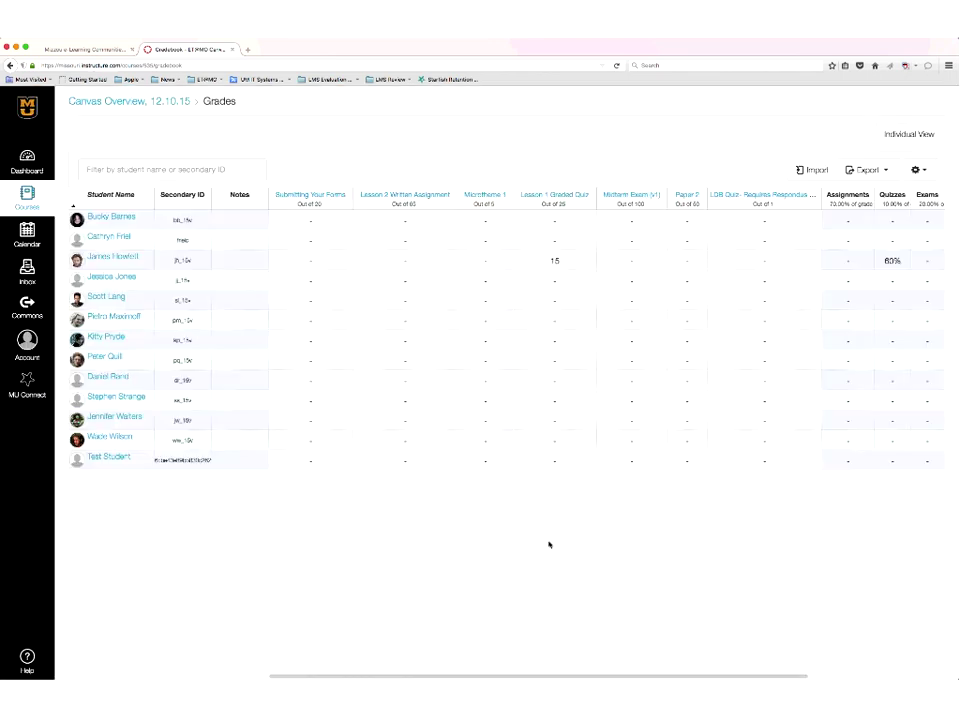
Mute the Lesson 1 Graded Quiz in the gradebook.
left_click(590, 204)
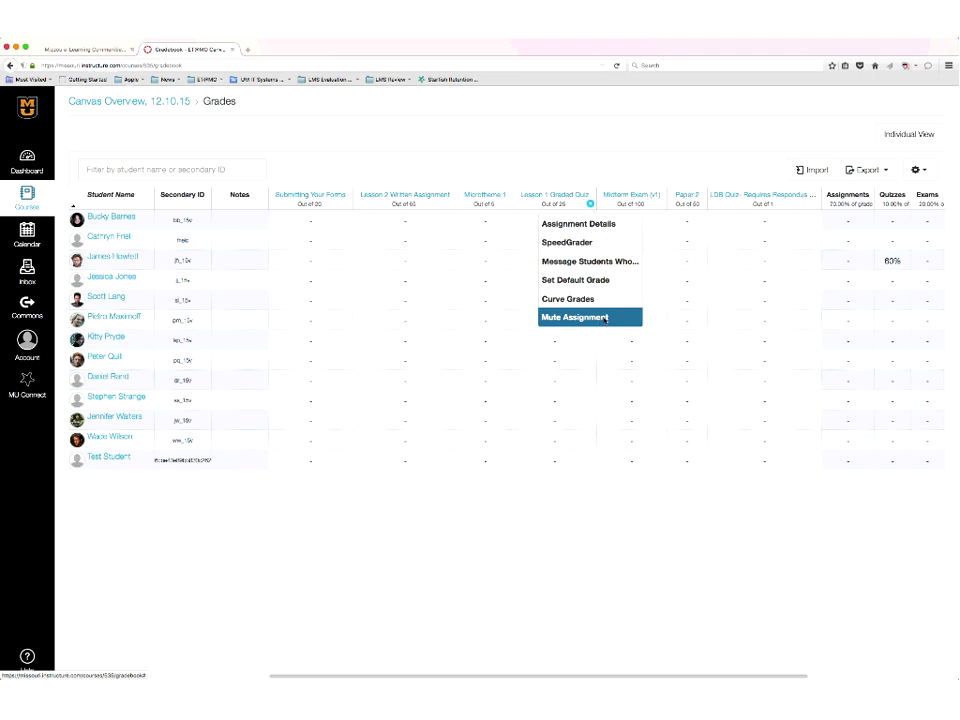
left_click(604, 318)
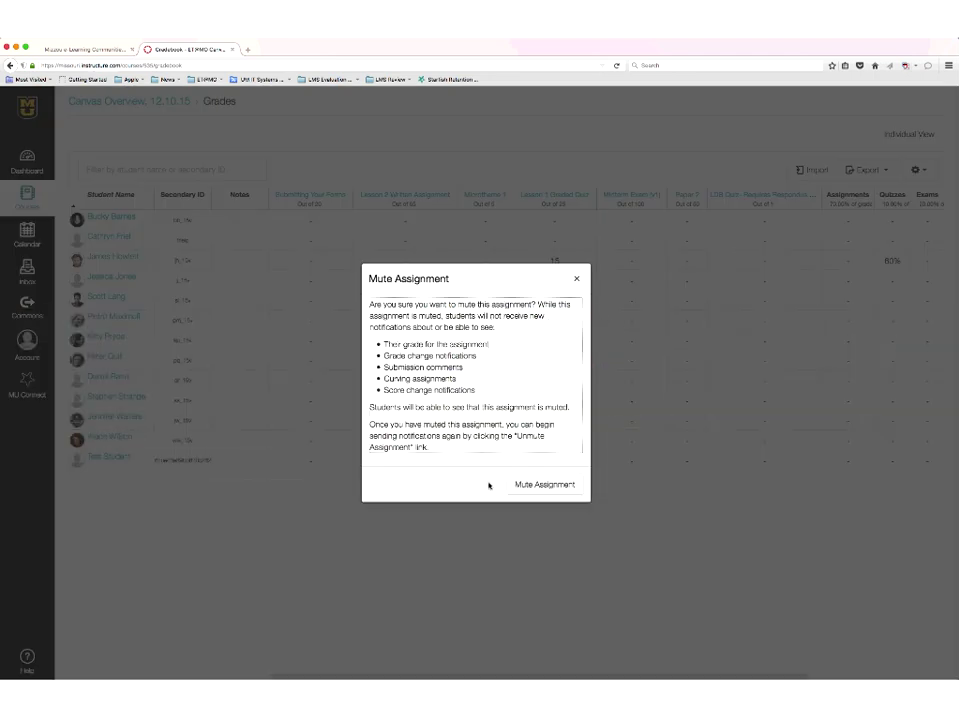
left_click(540, 486)
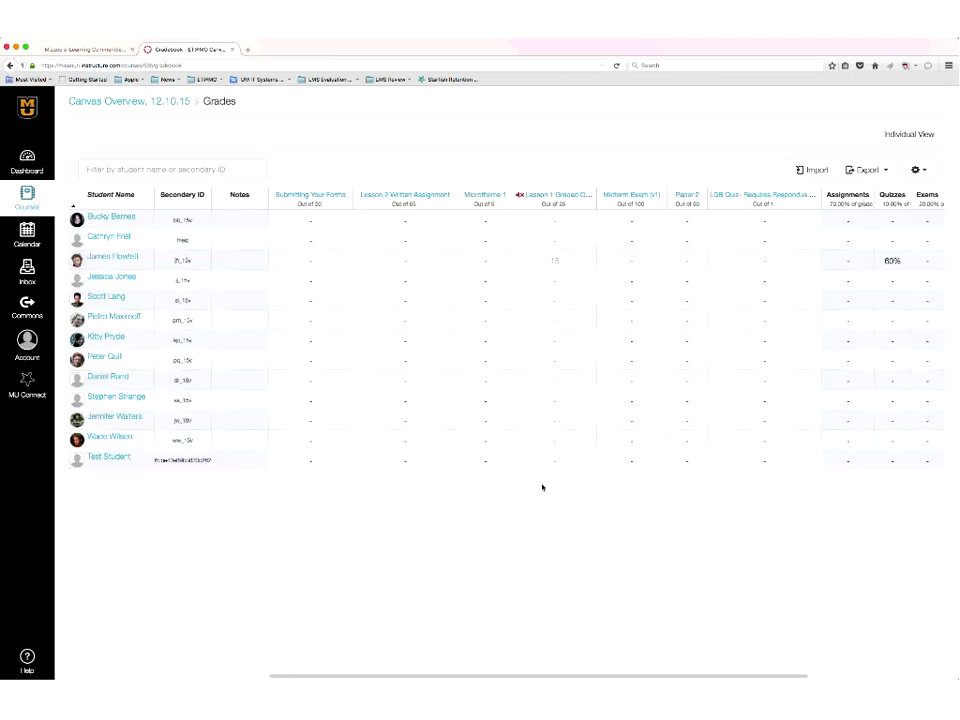
Unmute the Lesson 1 Graded Quiz from the course's gradebook.
left_click(521, 197)
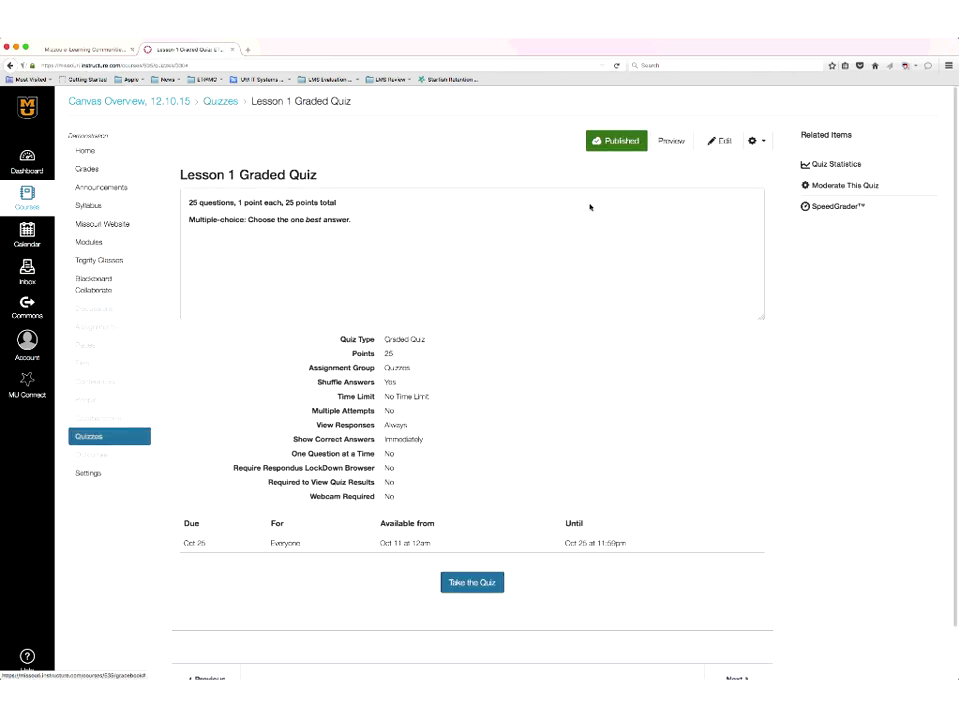
left_click(99, 171)
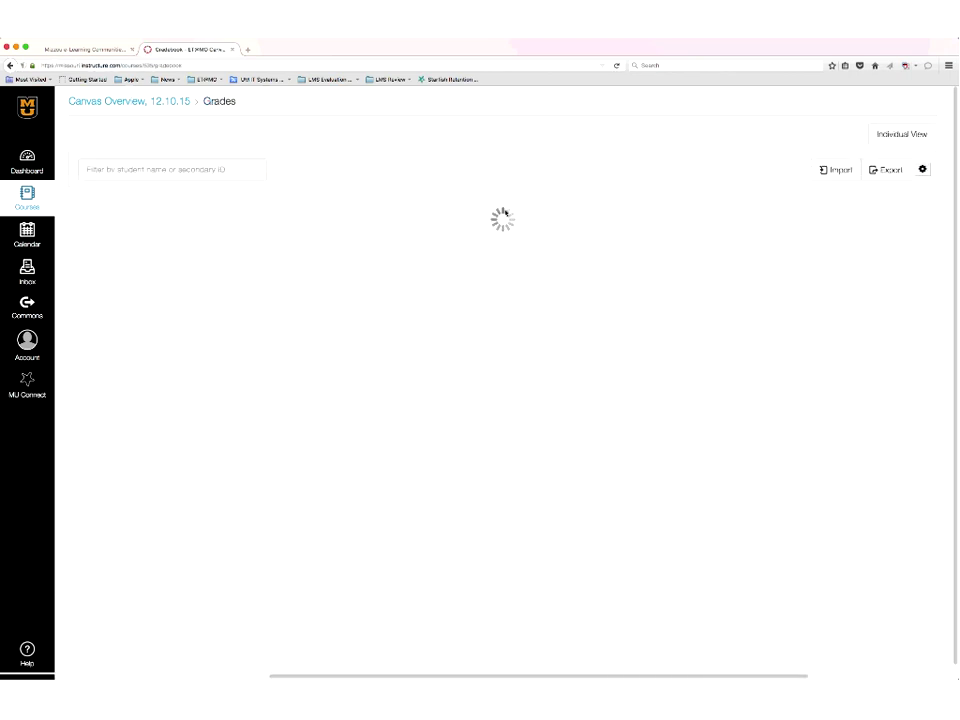
left_click(590, 205)
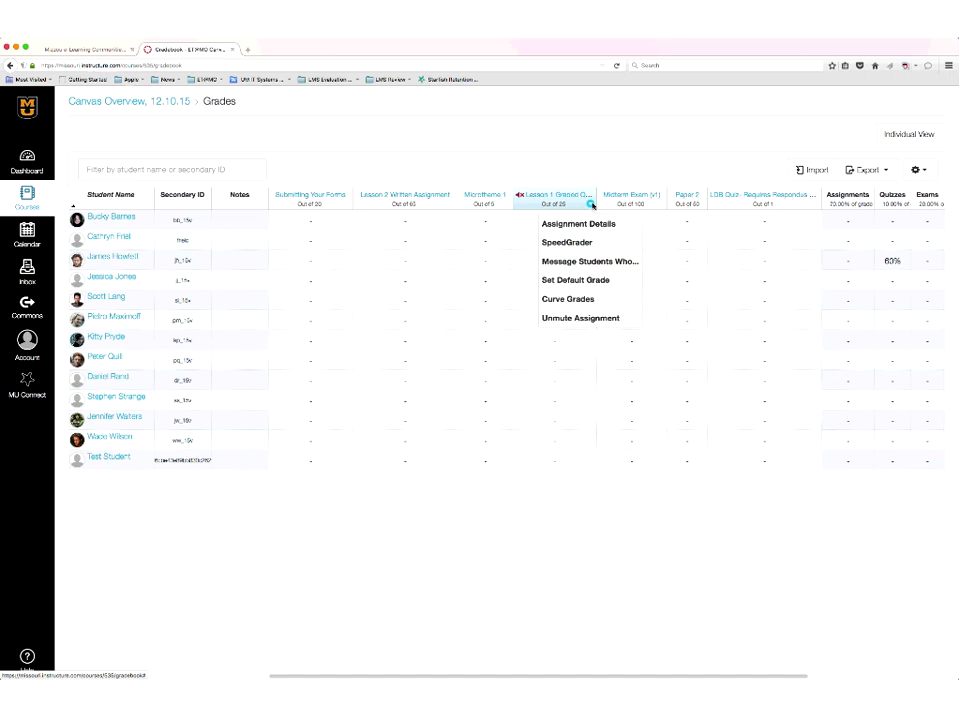
left_click(590, 318)
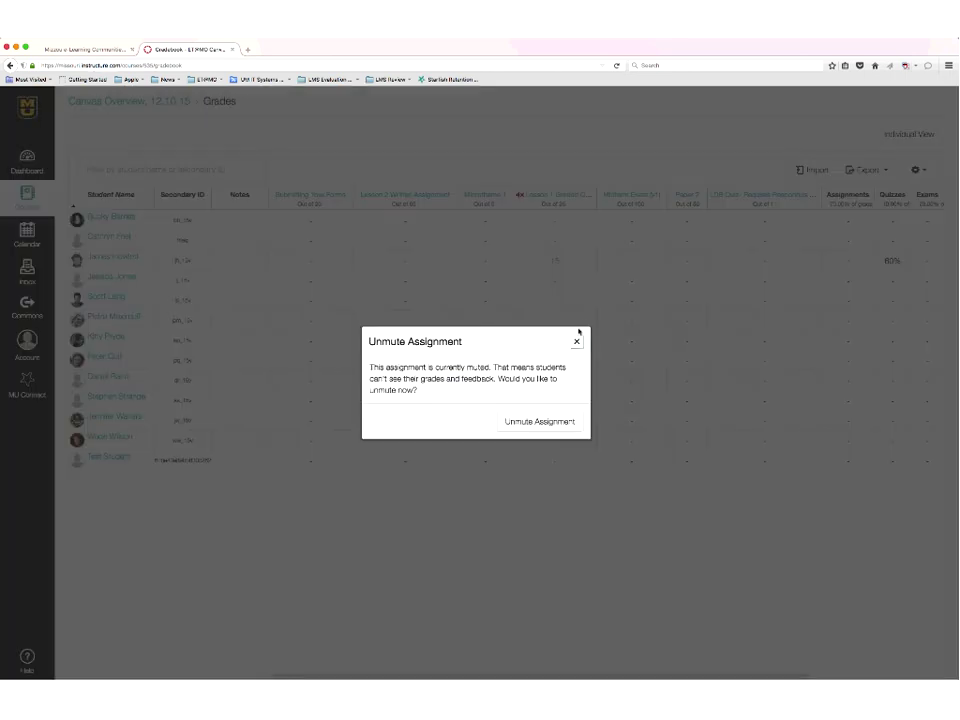
left_click(544, 422)
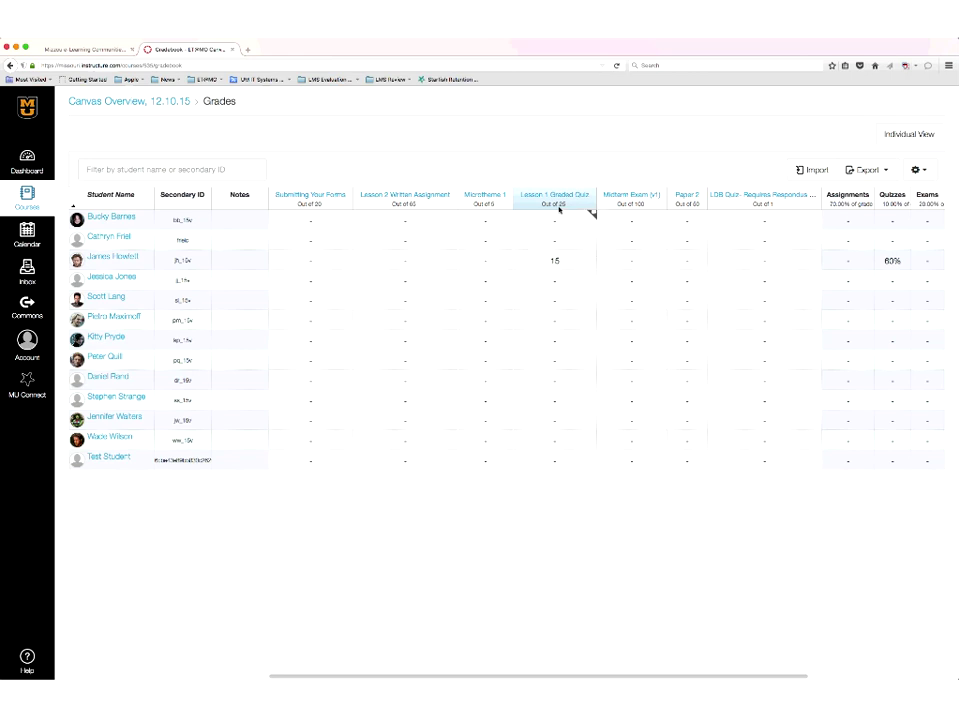
View the Lesson 1 Graded Quiz in SpeedGrader from its gradebook column and go back to the gradebook.
left_click(590, 203)
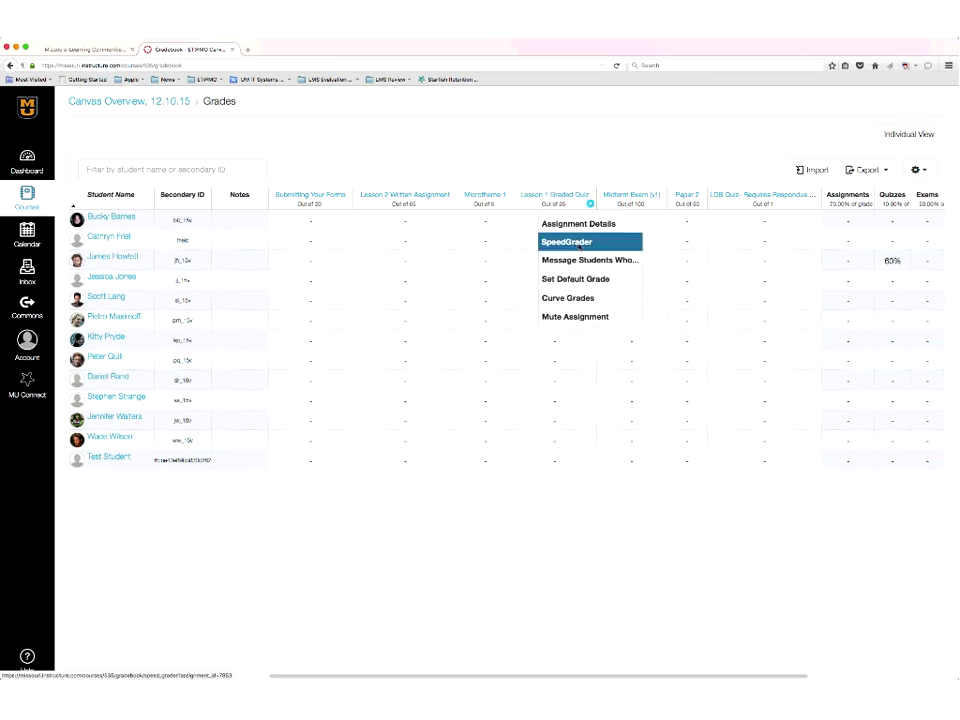
left_click(580, 242)
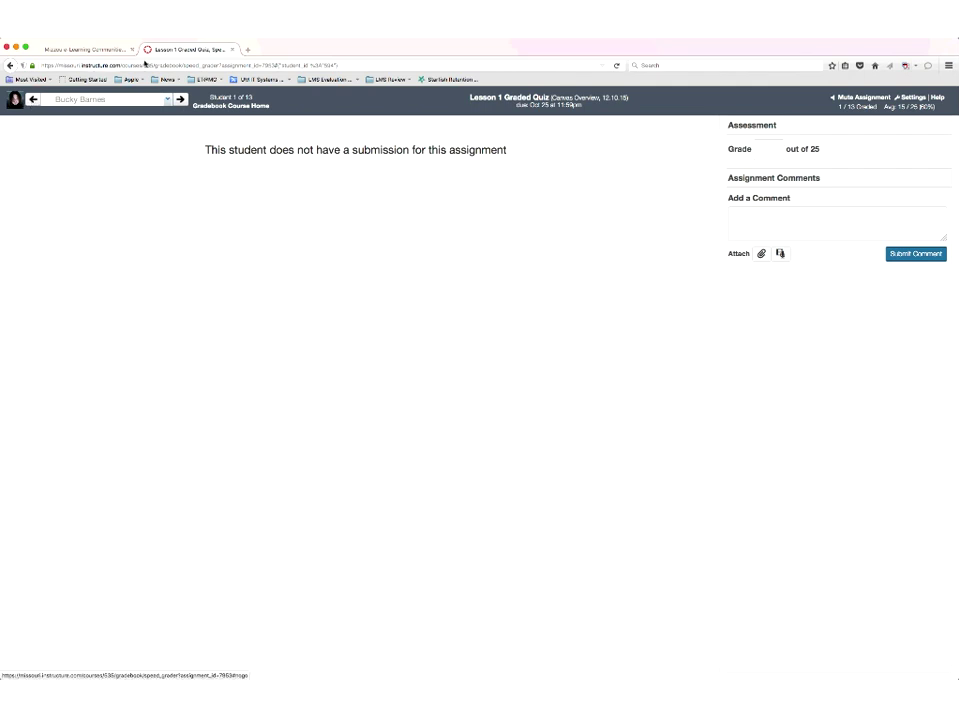
left_click(9, 65)
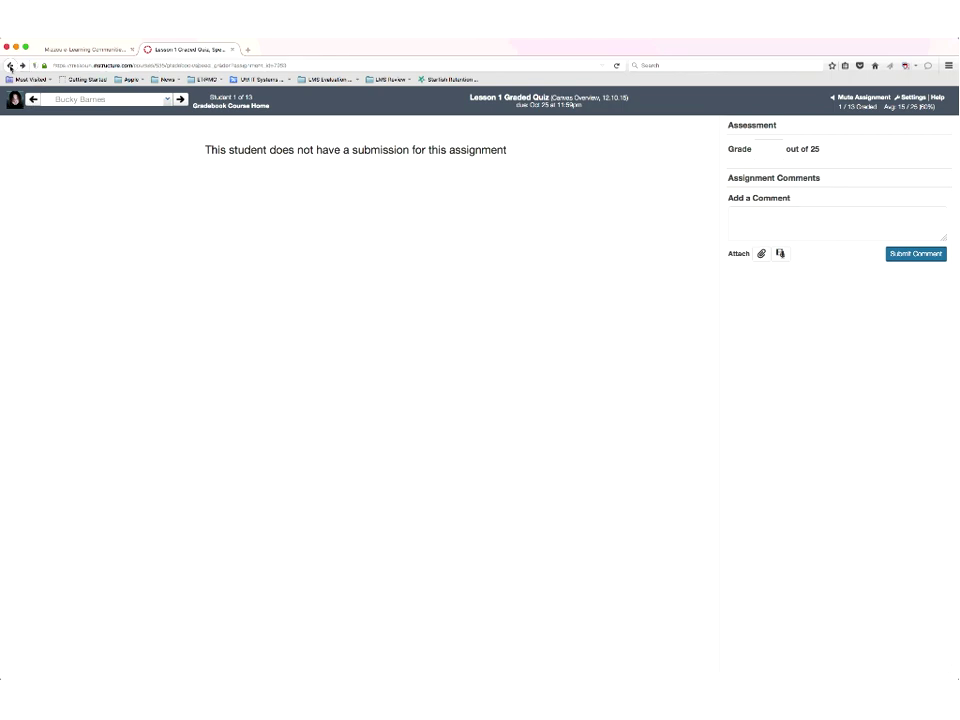
left_click(9, 65)
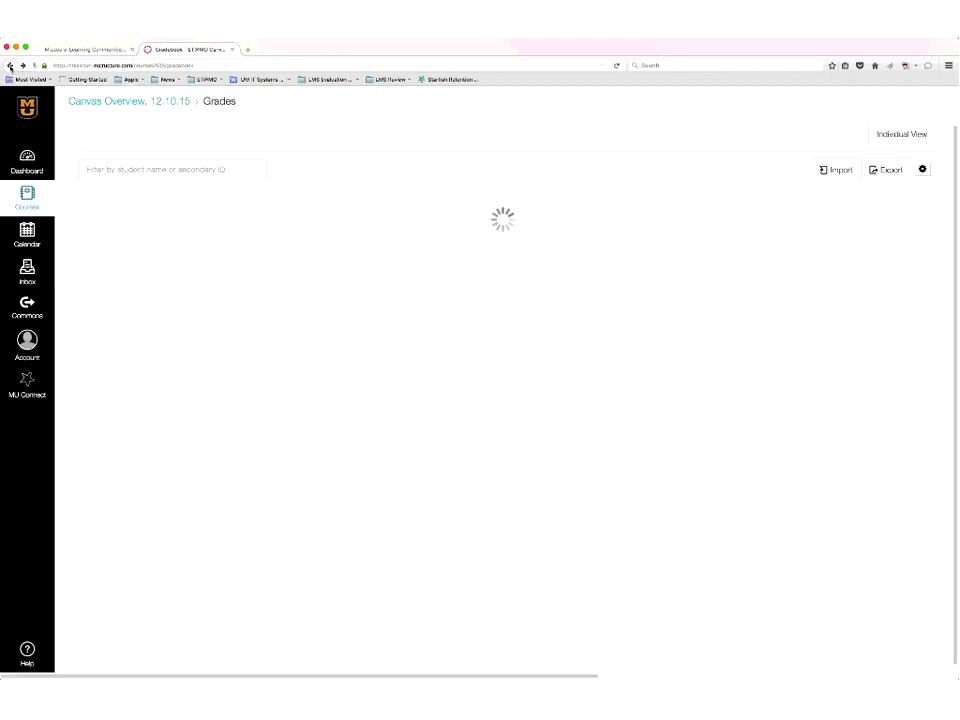
Open the submission details of the student scored 15 on the Lesson 1 Graded Quiz and bring up that submission in SpeedGrader.
left_click(590, 255)
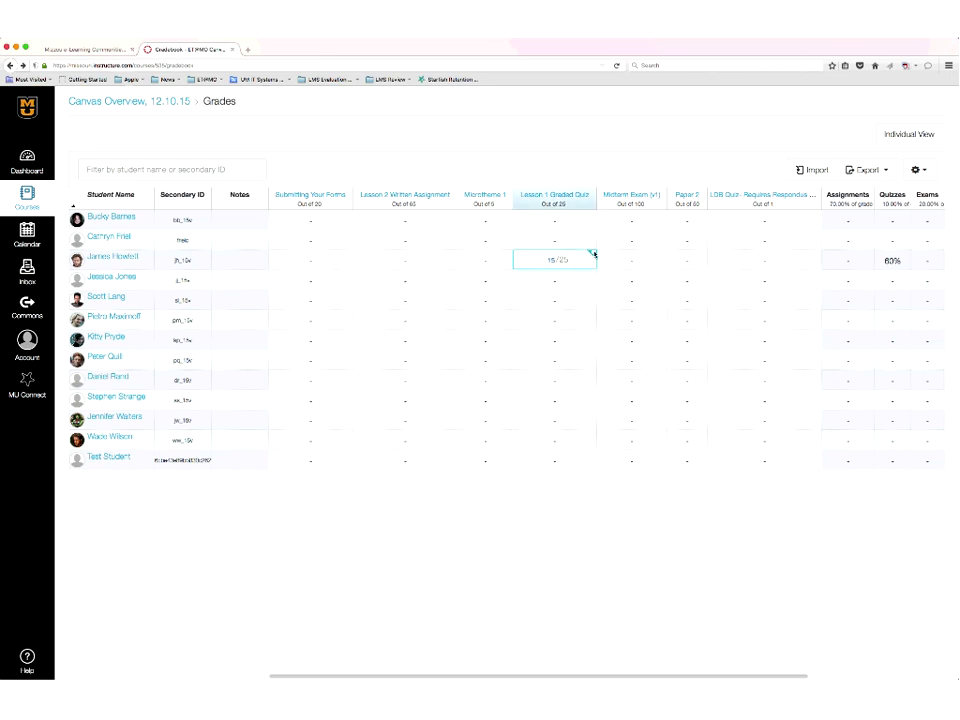
left_click(593, 254)
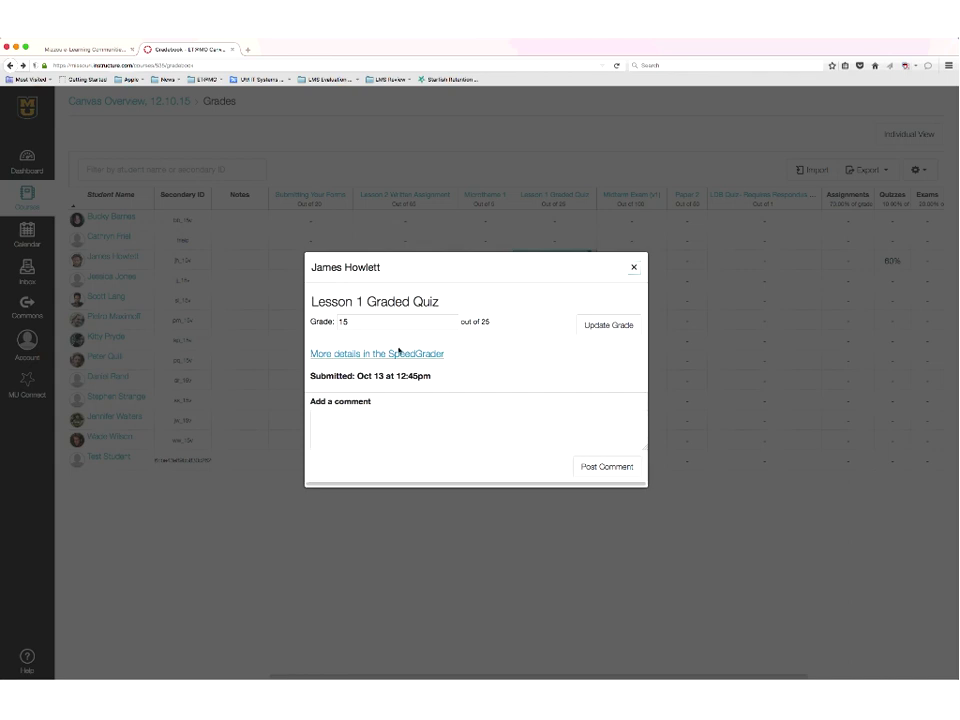
left_click(394, 354)
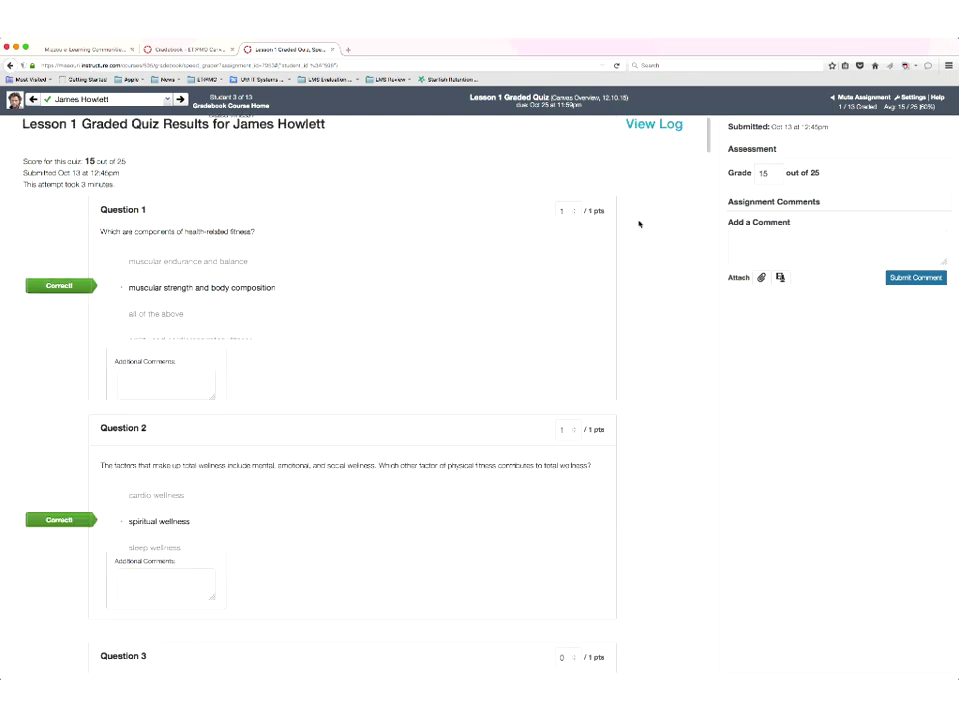
Examine the student's quiz answers question by question, including the per-question scores and additional comment fields.
scroll(639, 224, "down", 5)
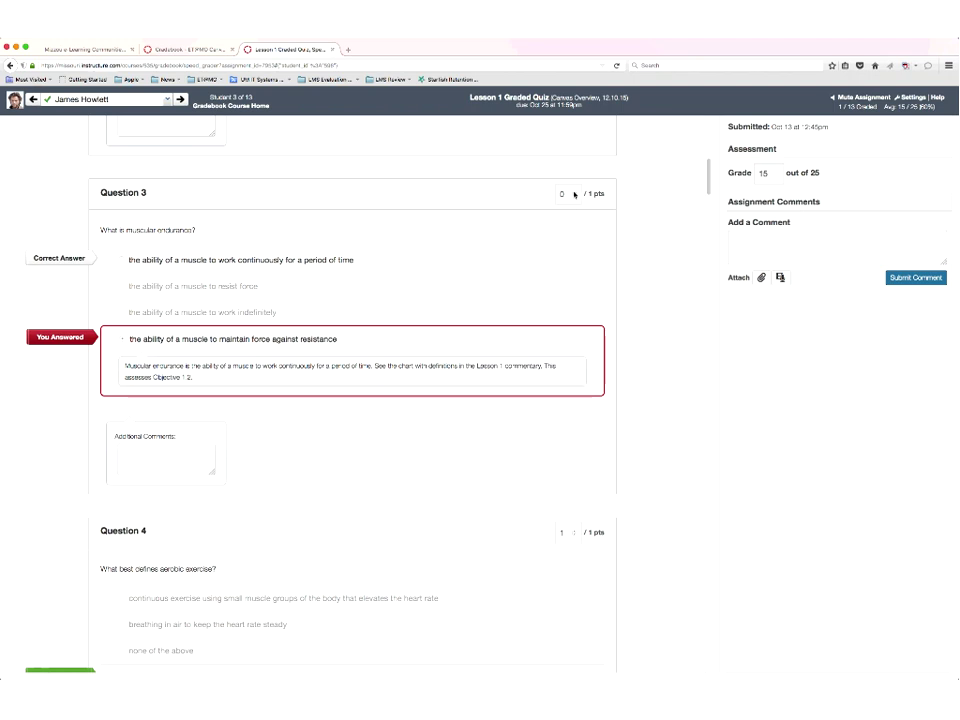
scroll(643, 206, "down", 5)
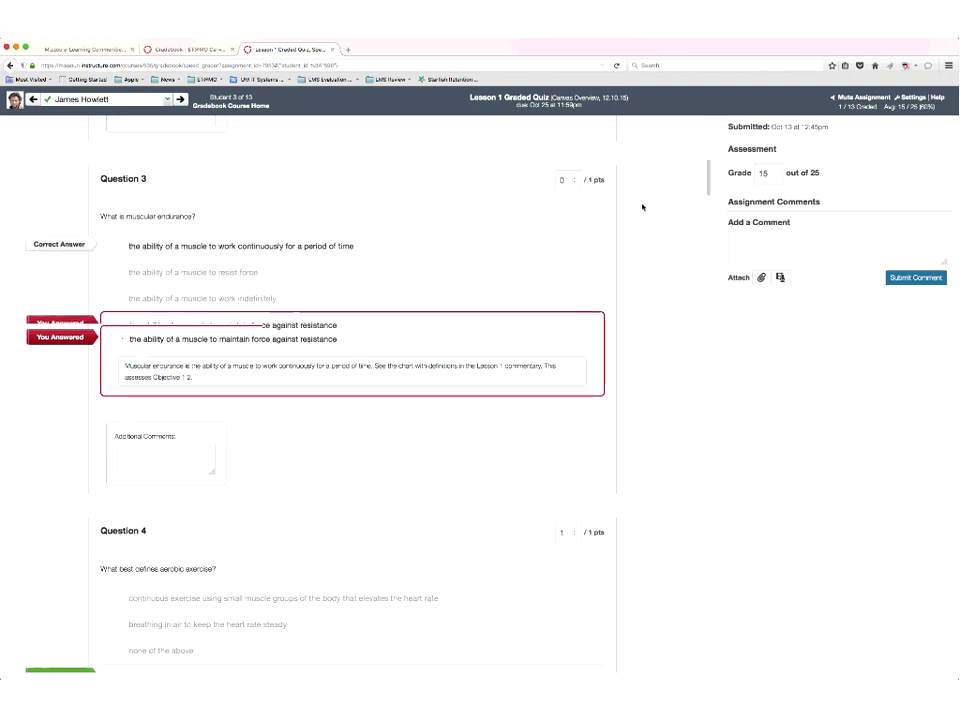
left_click(137, 273)
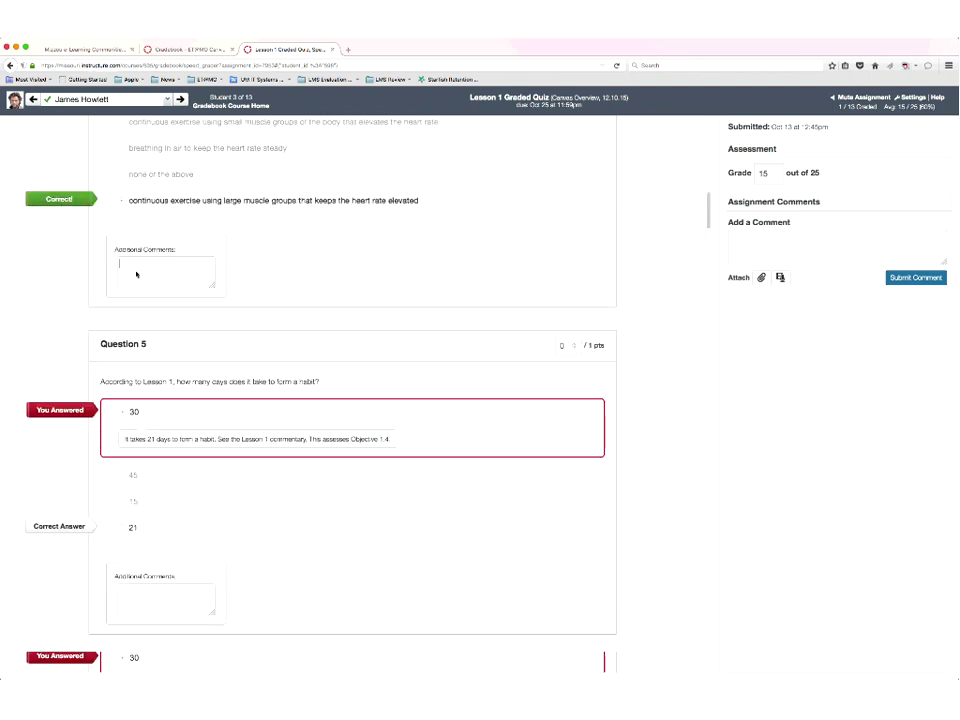
scroll(654, 285, "down", 5)
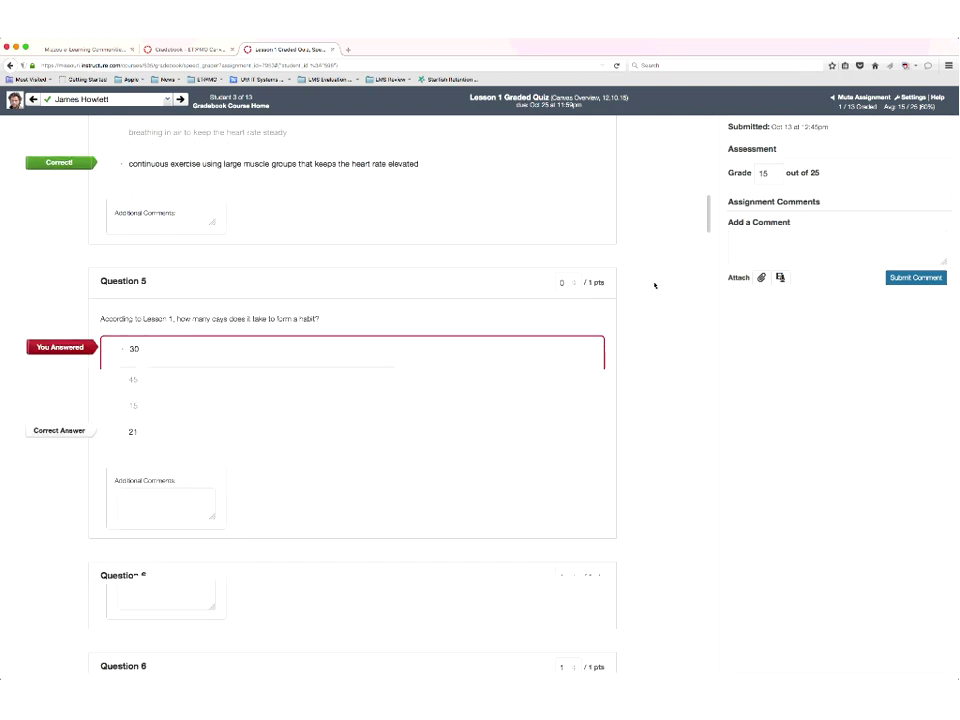
scroll(654, 285, "down", 4)
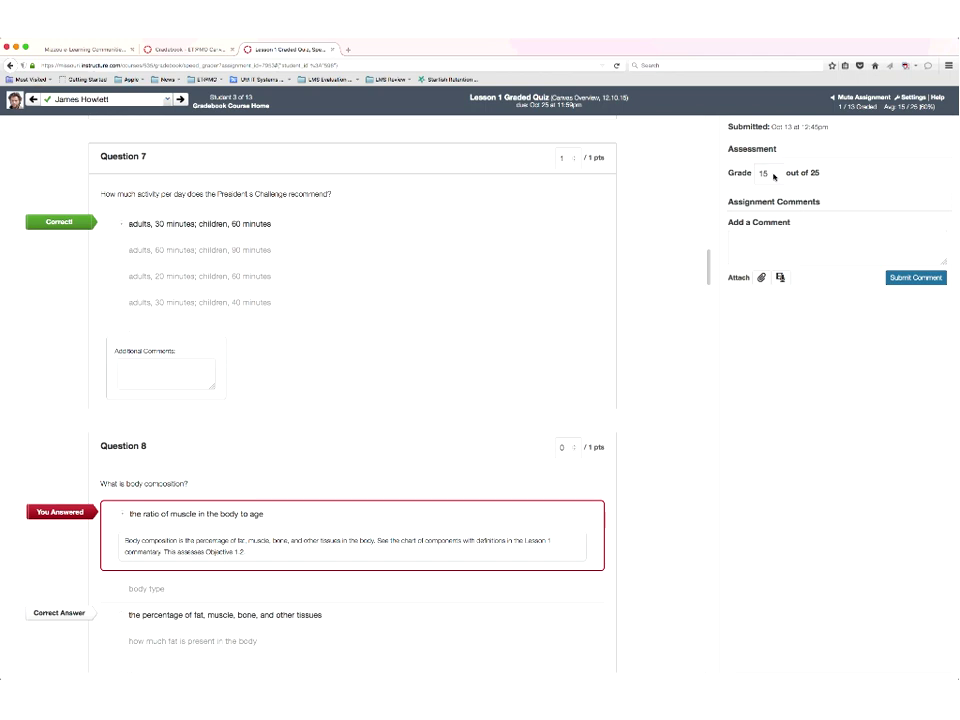
Start a media comment on the student's quiz submission and title it "Quiz - Lesson 1 Feedback".
left_click(762, 245)
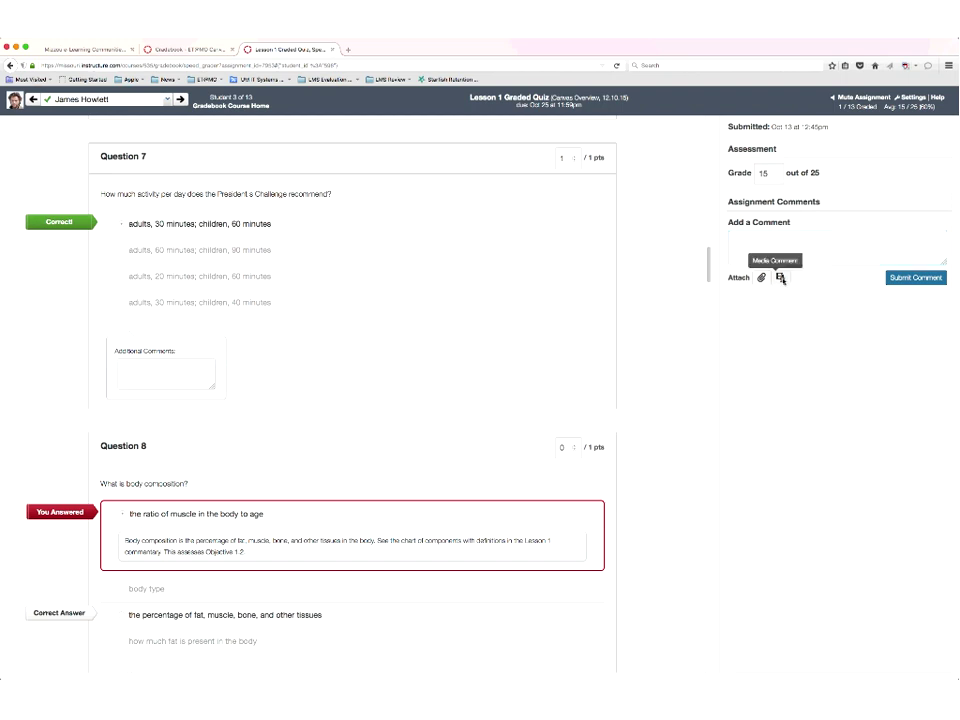
left_click(781, 278)
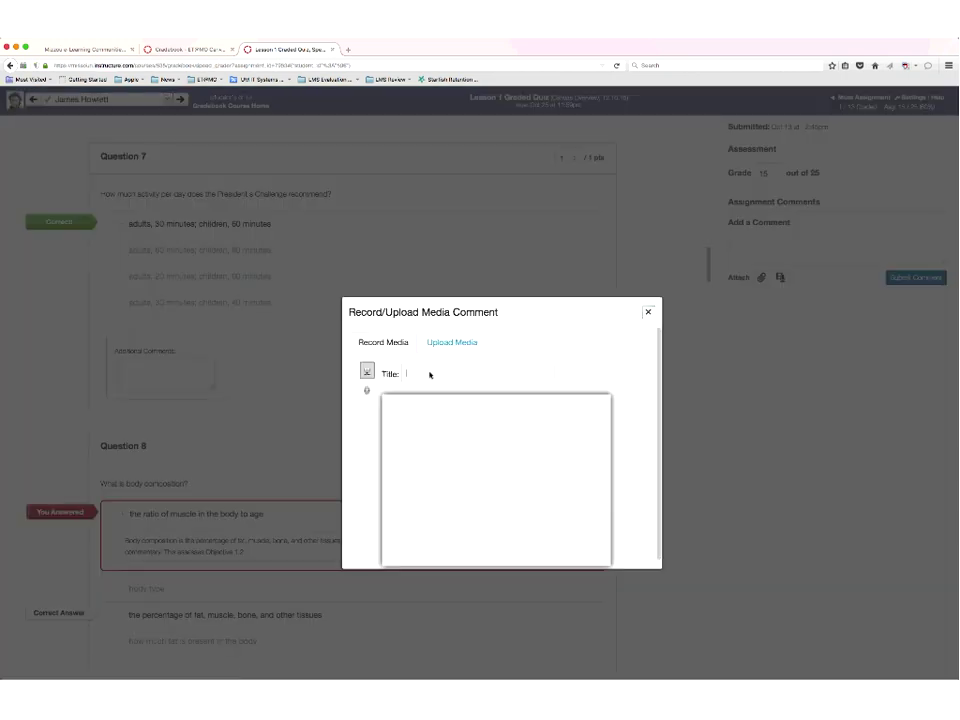
type("Quiz - Lesson 1 Feedback")
scroll(425, 401, "down", 1)
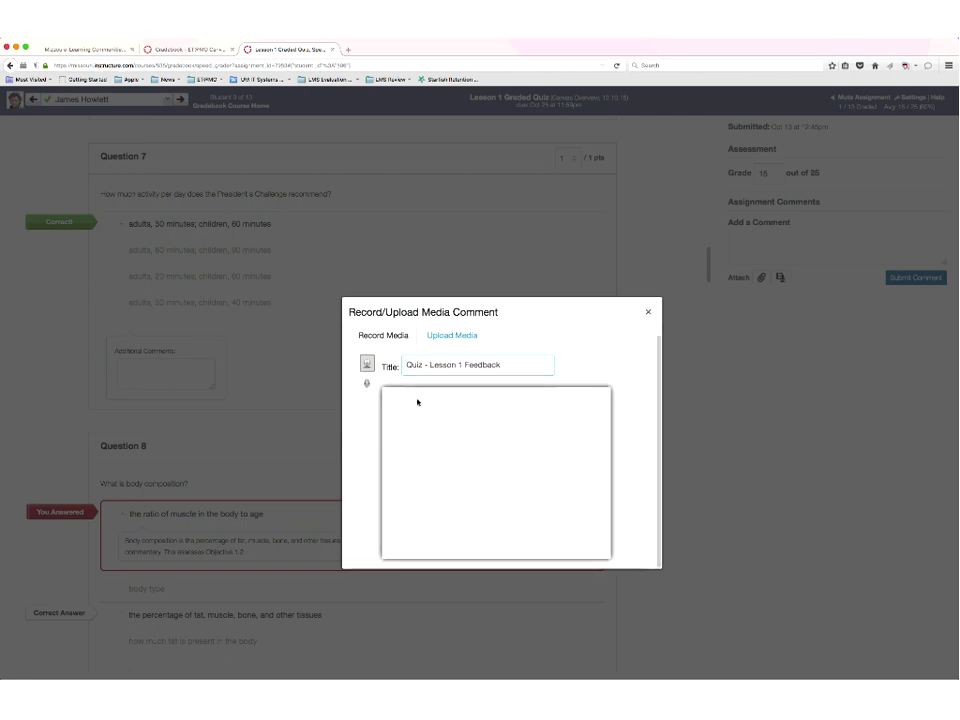
View the audio and video upload options for the media comment without choosing a file, and return to recording media.
left_click(454, 338)
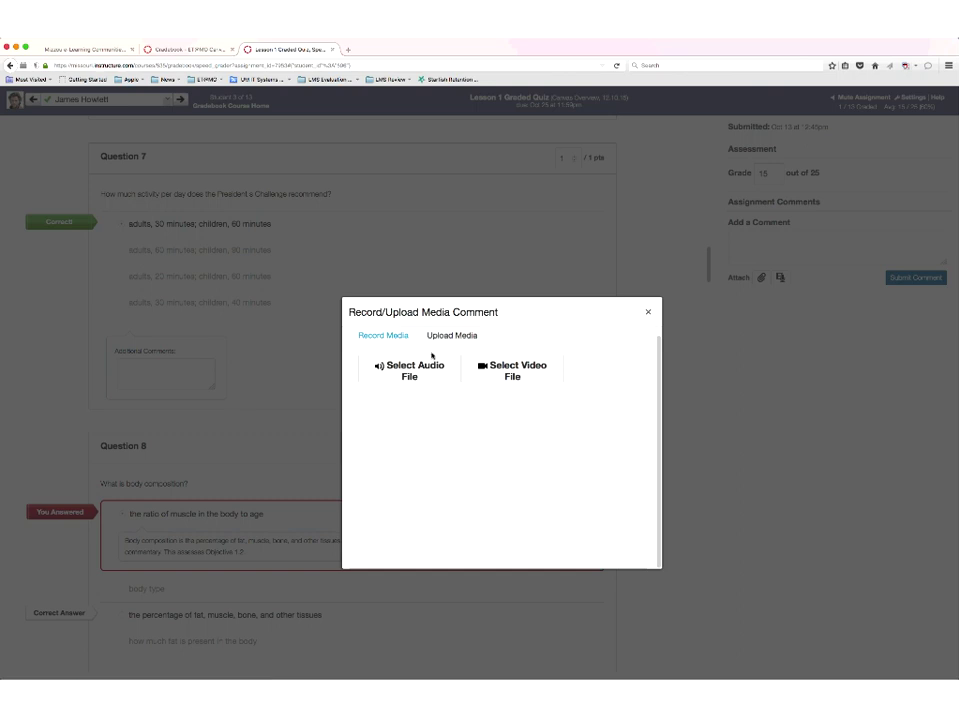
left_click(362, 375)
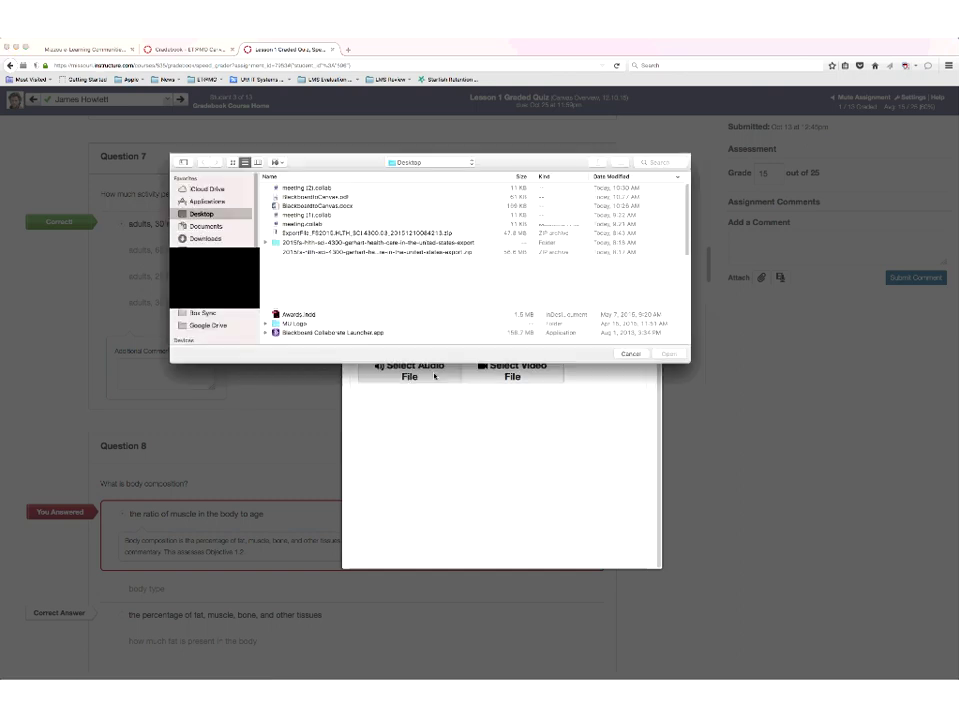
left_click(631, 354)
left_click(400, 343)
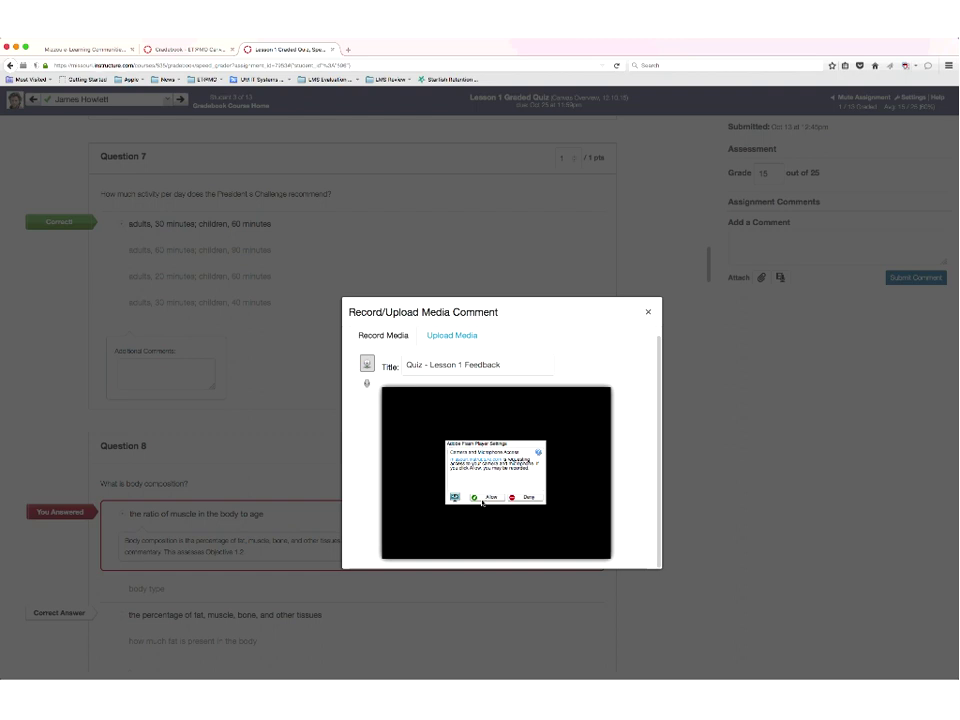
Switch the media comment to audio-only recording, discard it unrecorded, and close the quiz submission to return to the gradebook.
left_click(367, 385)
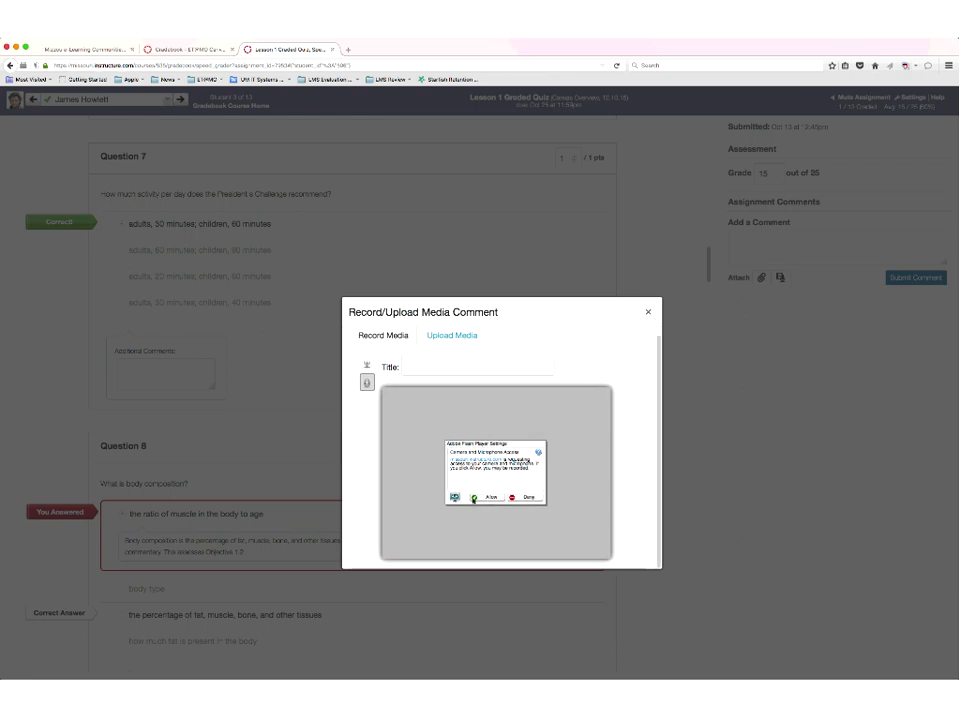
left_click(649, 313)
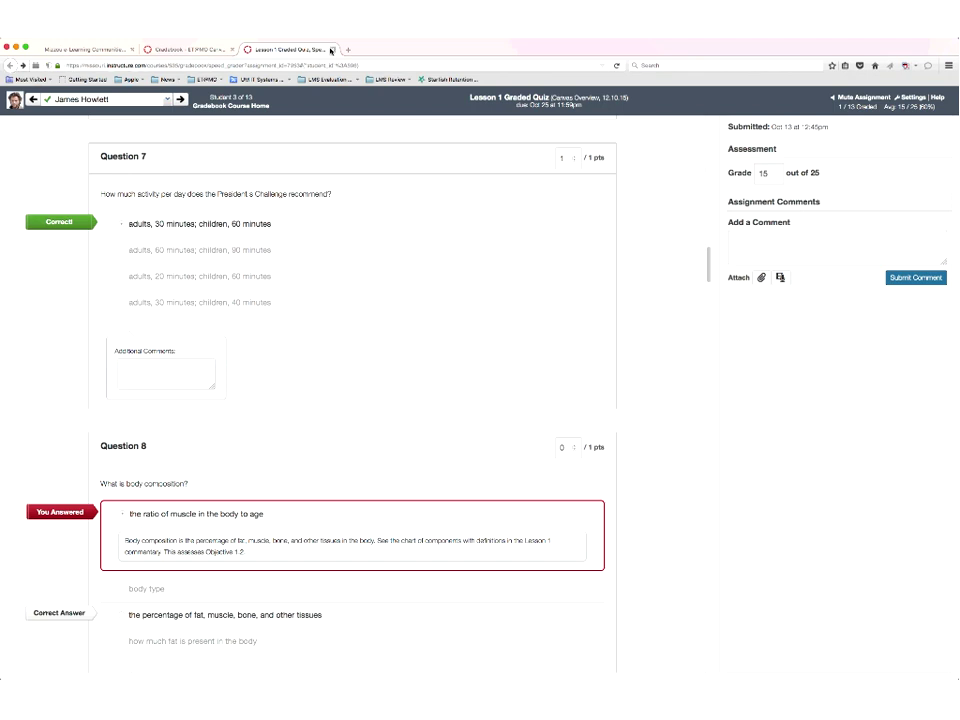
left_click(332, 49)
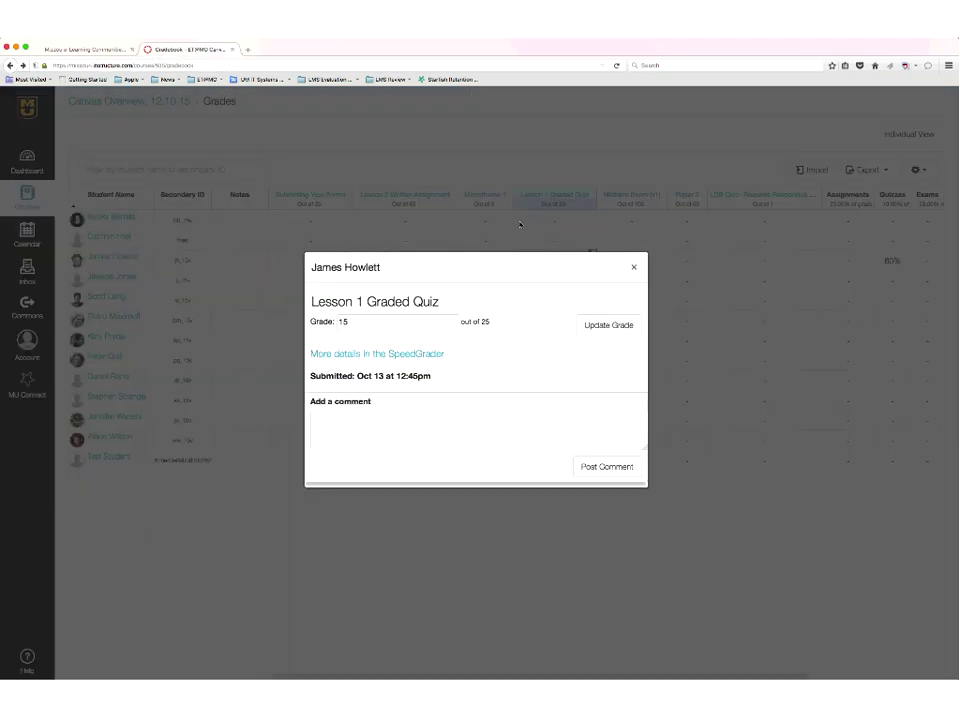
left_click(633, 265)
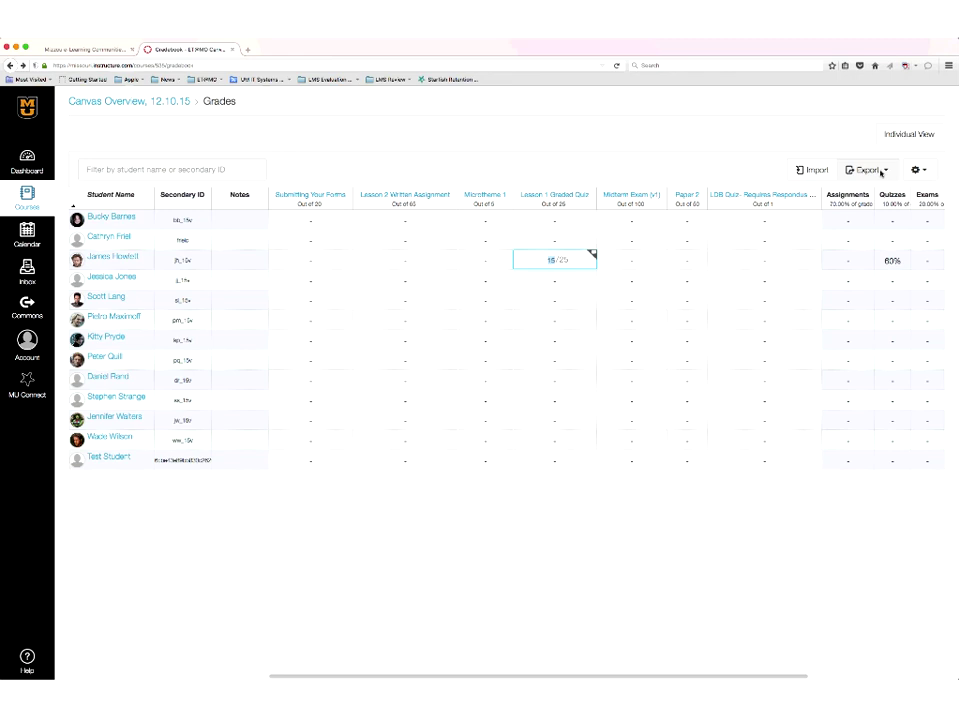
View the gradebook's export options without exporting anything.
left_click(886, 170)
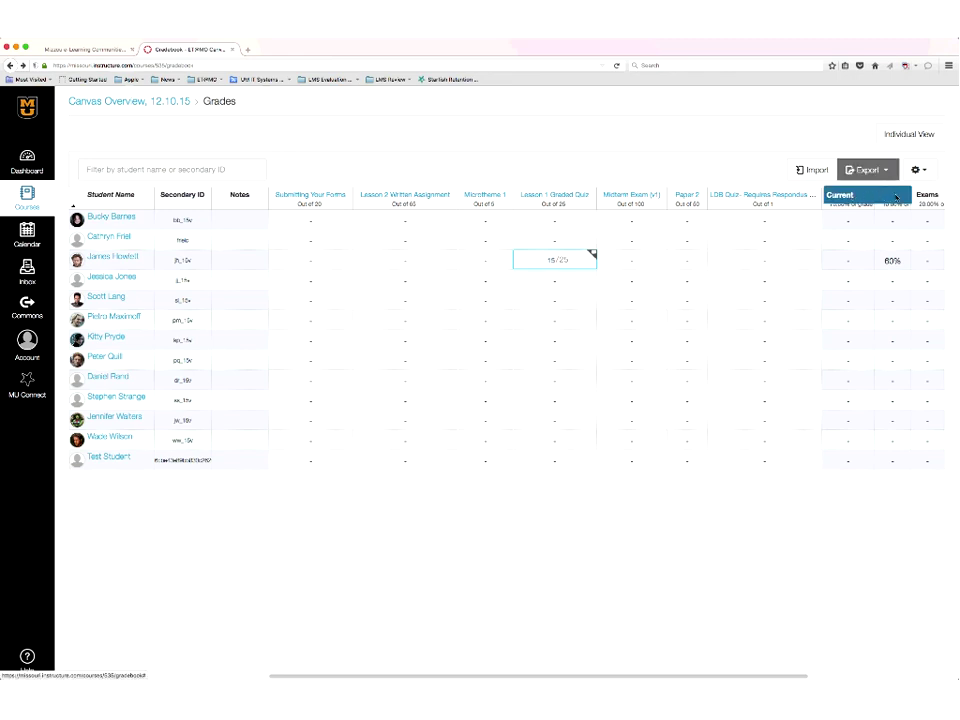
left_click(775, 170)
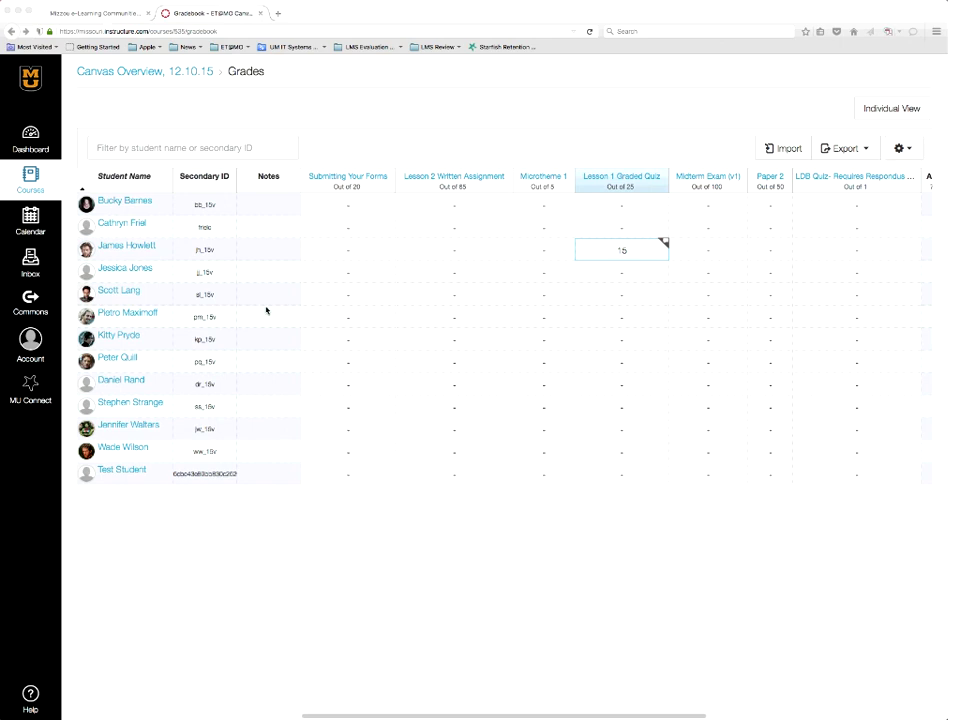
Start a new topic in the Canvas Overview course's Discussions and title it "The Water Cooler".
left_click(111, 73)
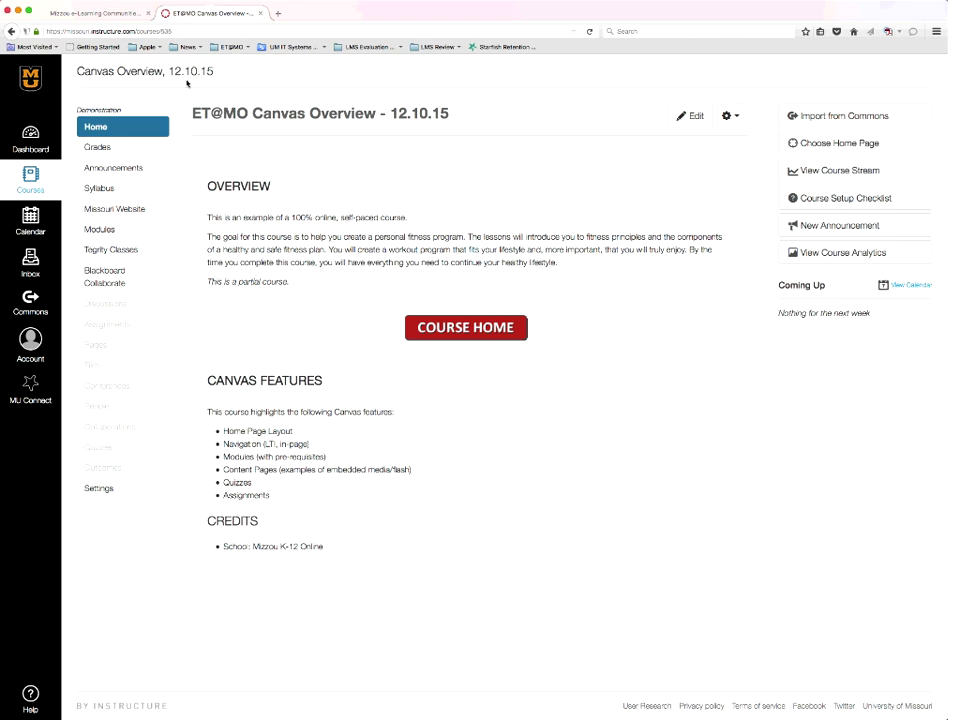
left_click(114, 306)
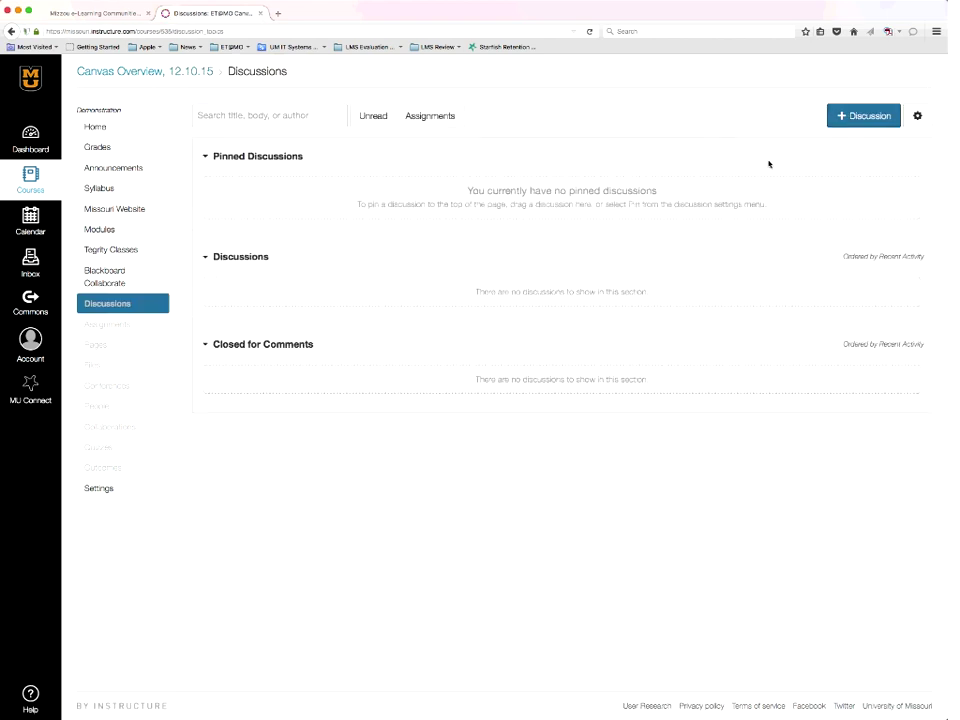
left_click(875, 117)
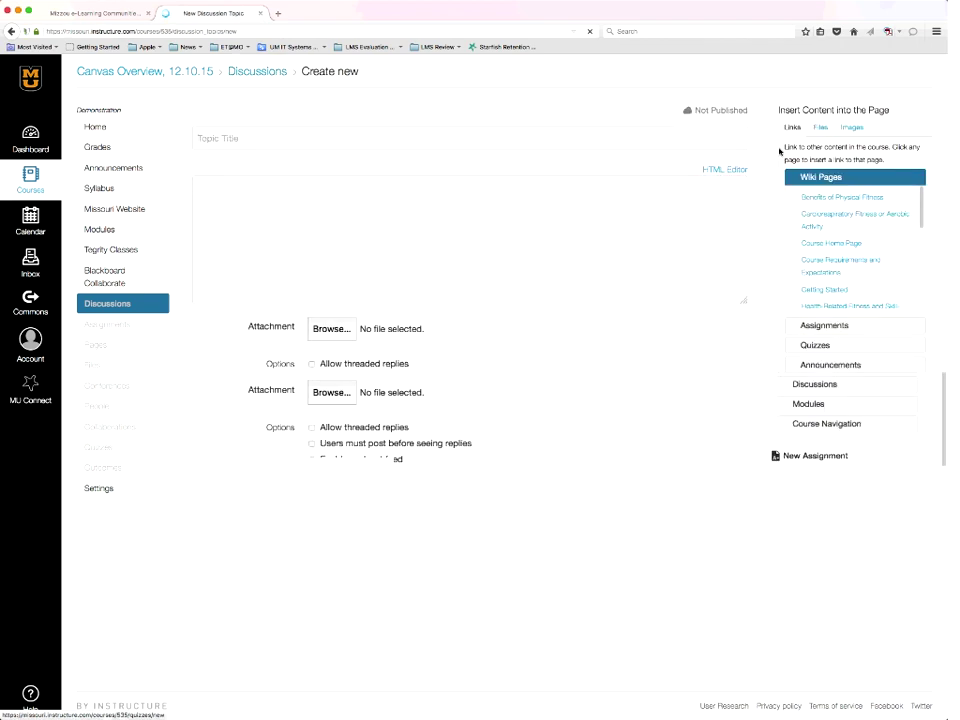
type("The Water Cy")
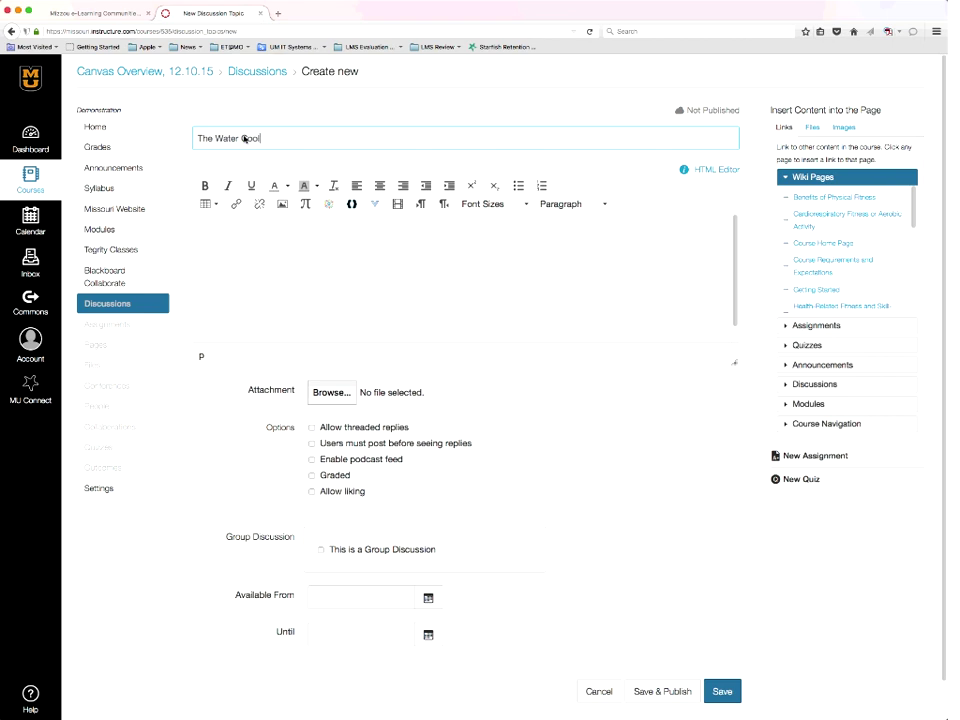
type("oler")
Enter "Get to know each other!" as the discussion's body text, and save and publish the topic.
left_click(256, 254)
type("gsdf")
key("BackSpace")
key("BackSpace")
key("BackSpace")
key("BackSpace")
type("Get to know each other!")
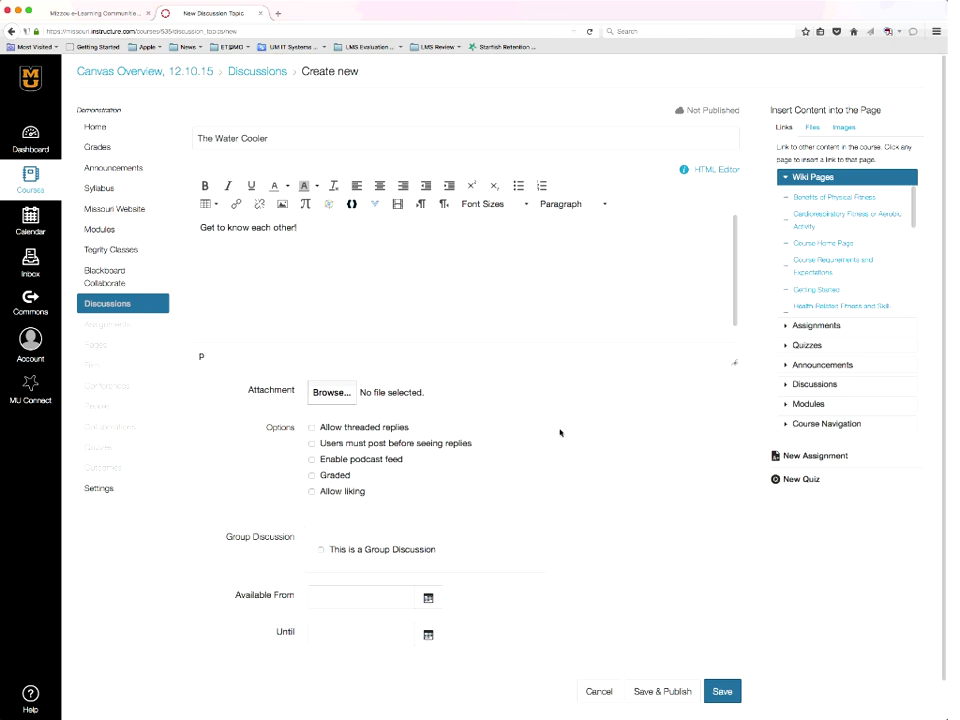
scroll(560, 432, "down", 1)
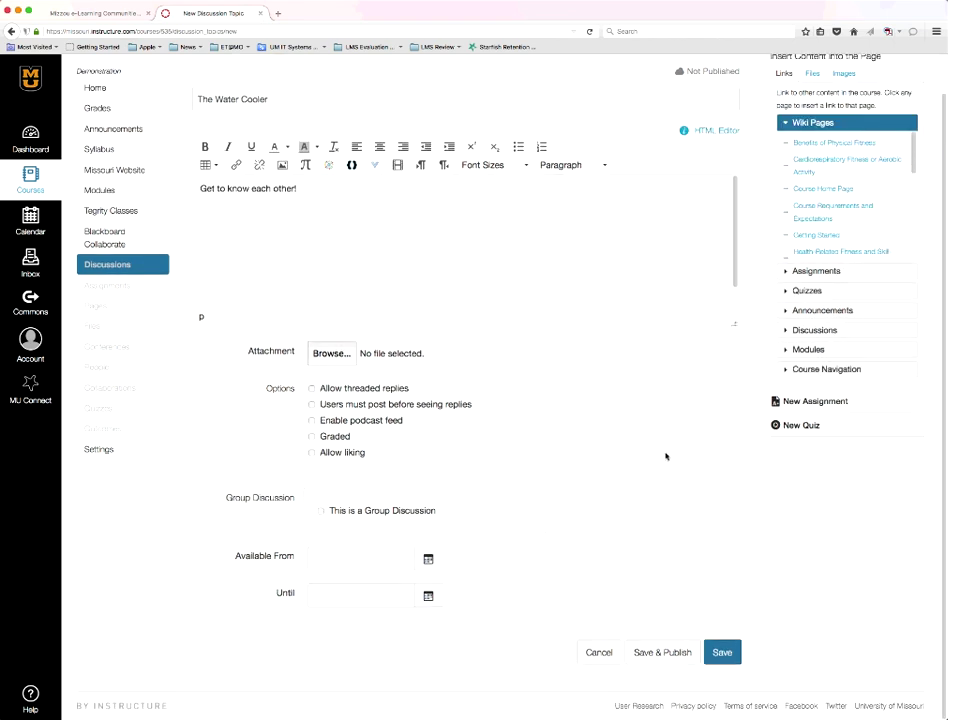
left_click(668, 653)
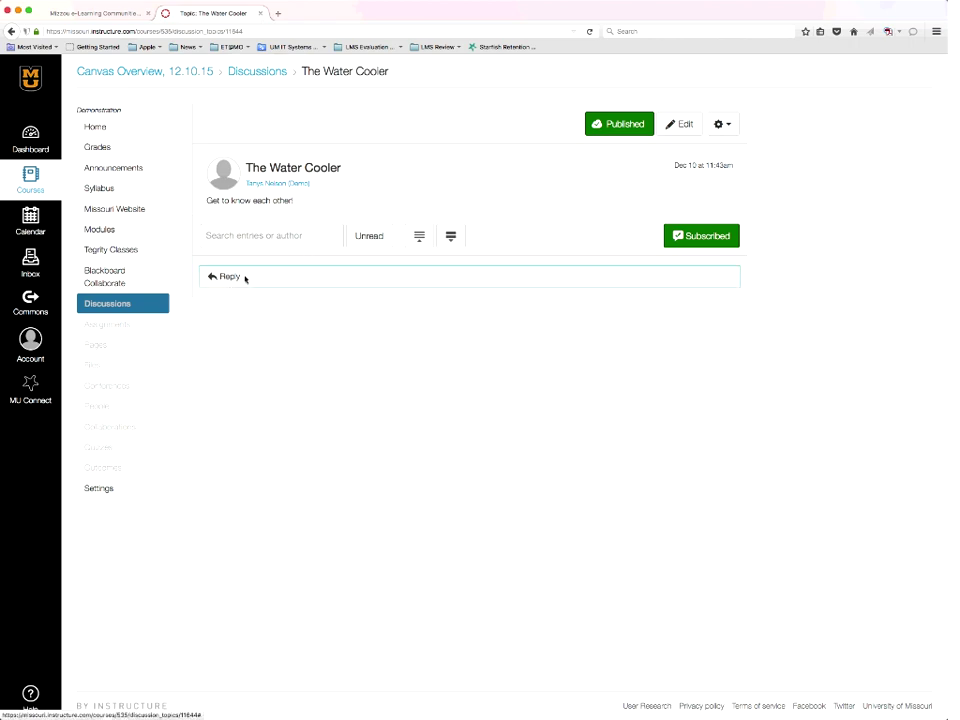
In the discussions list, pin The Water Cooler and move it from the pinned discussions to Closed for Comments.
left_click(272, 75)
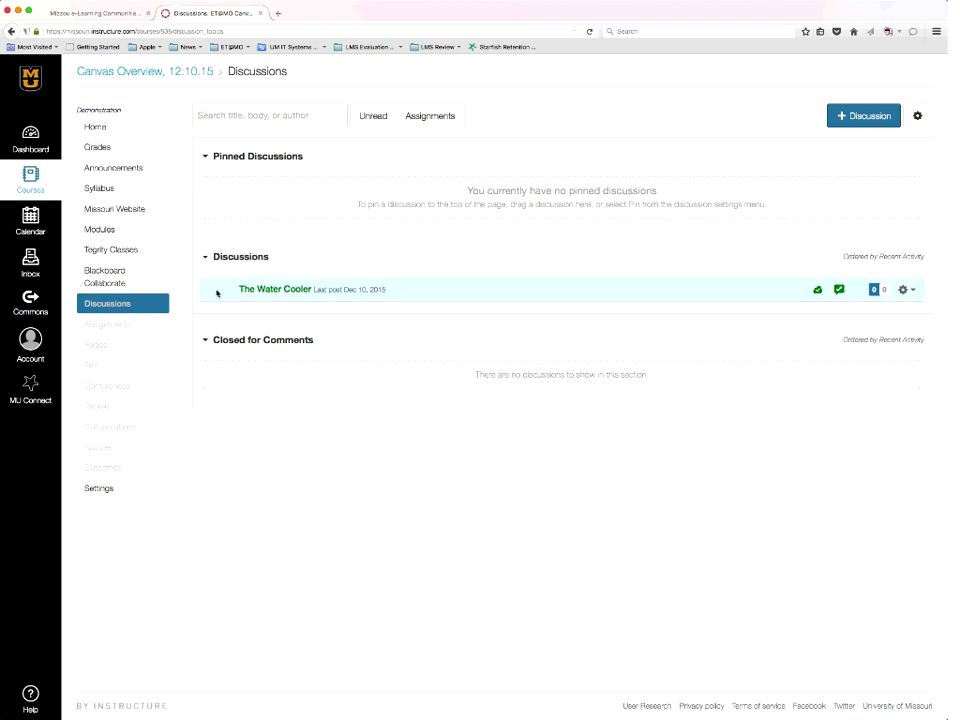
left_click_drag(219, 287, 214, 190)
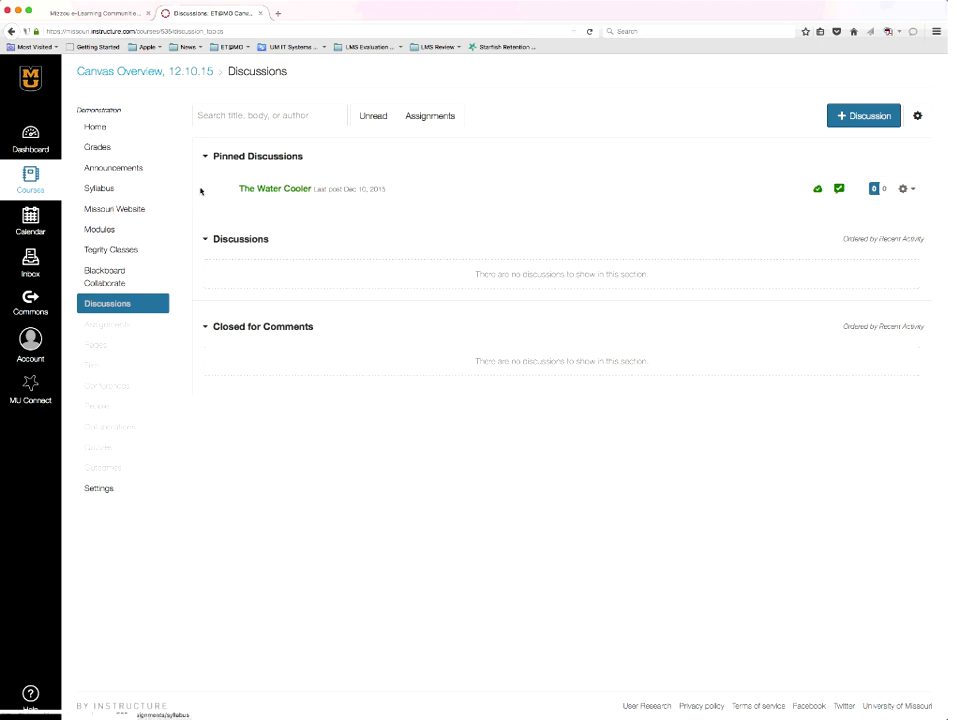
left_click_drag(225, 195, 229, 354)
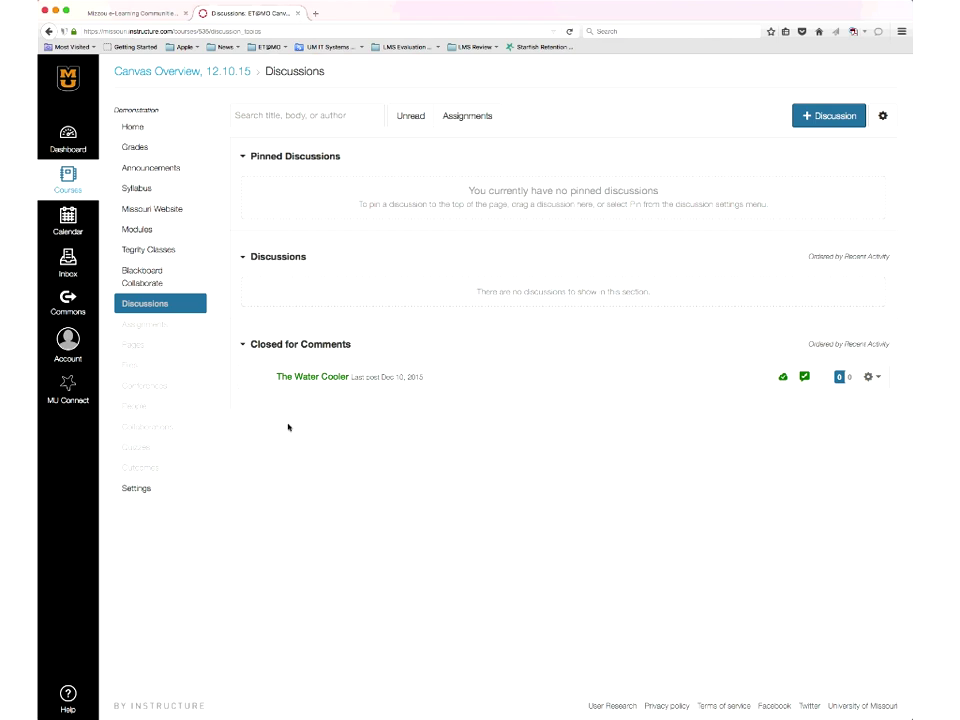
Bring up the list of all pages in the course.
left_click(133, 349)
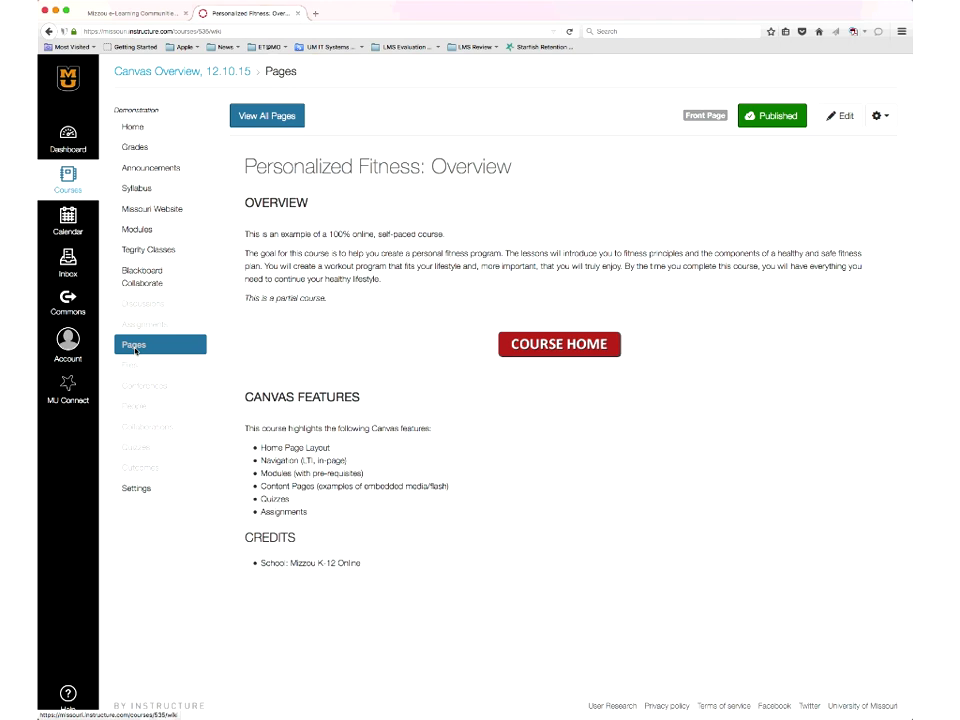
left_click(135, 349)
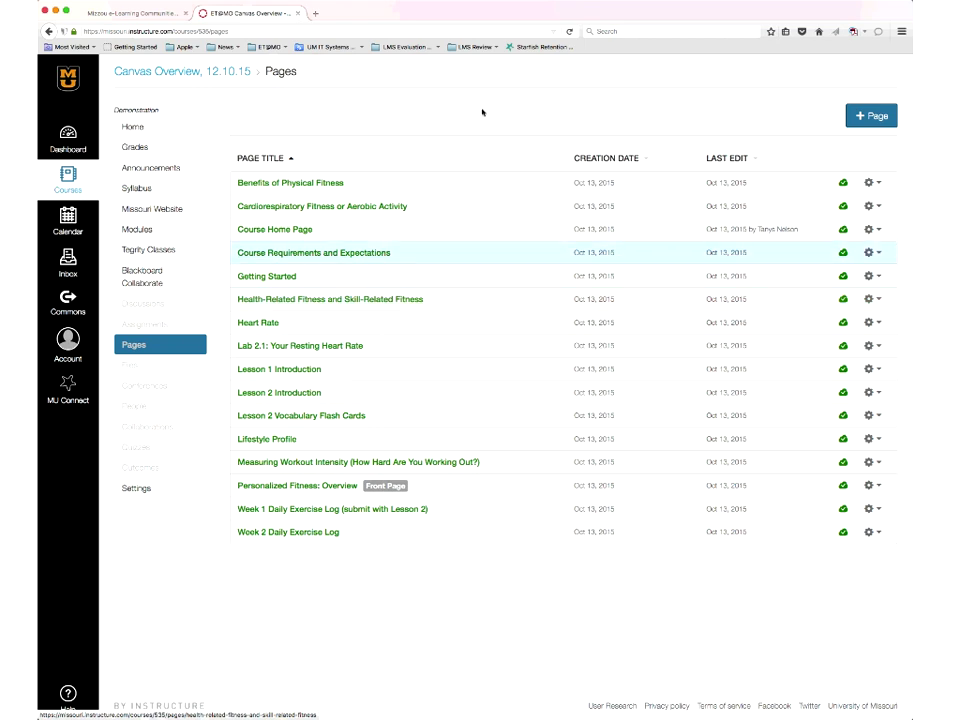
left_click(874, 116)
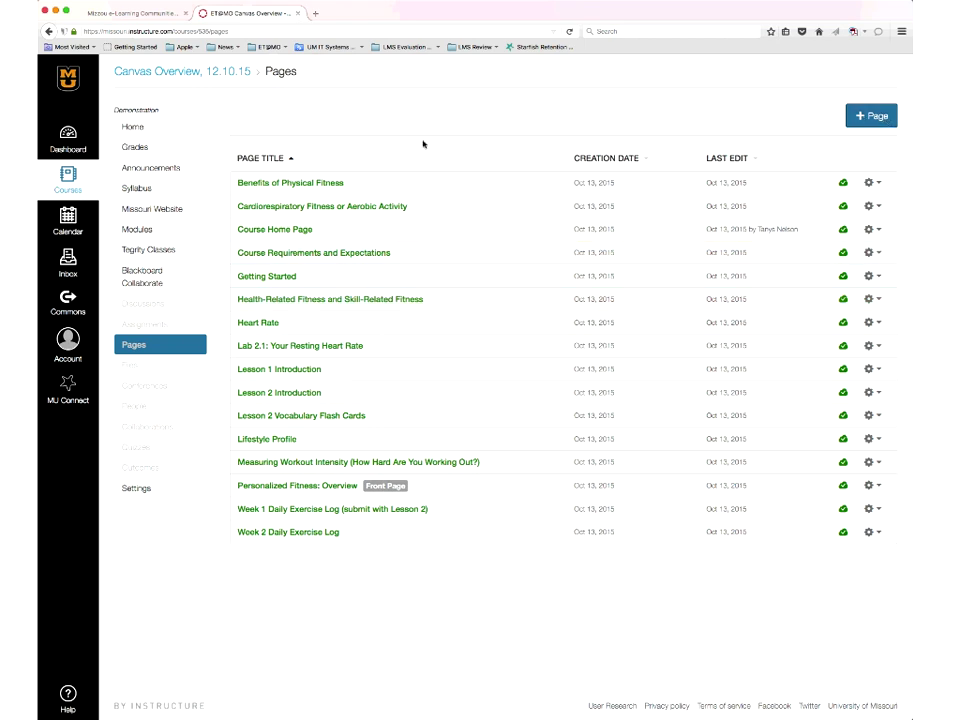
Open the title of the Benefits of Physical Fitness page for editing from the page list and save it as it is.
left_click(874, 183)
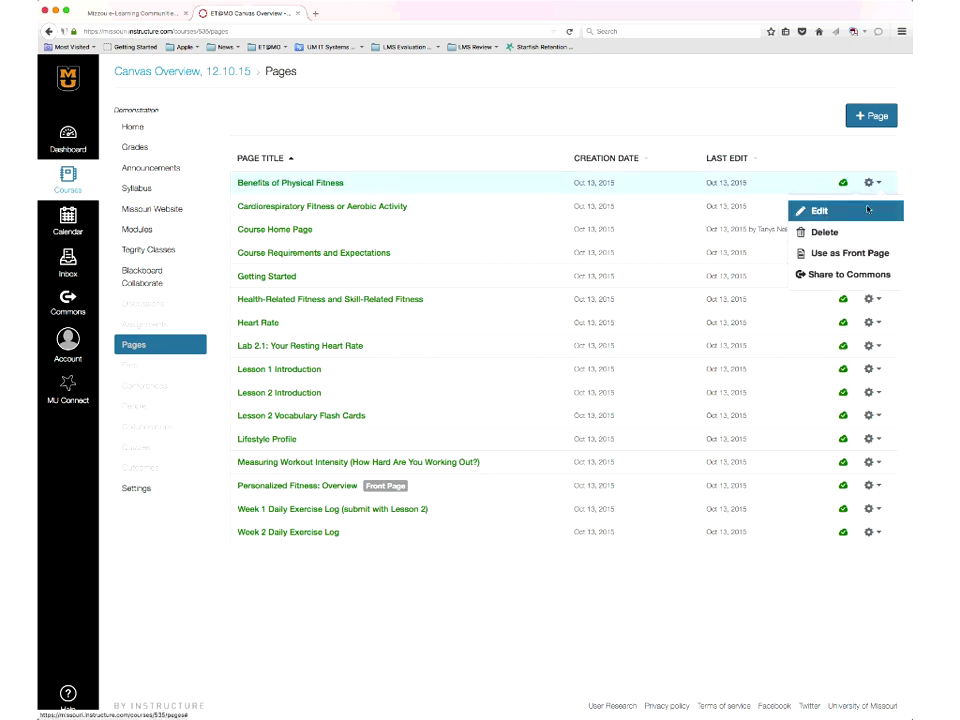
left_click(868, 209)
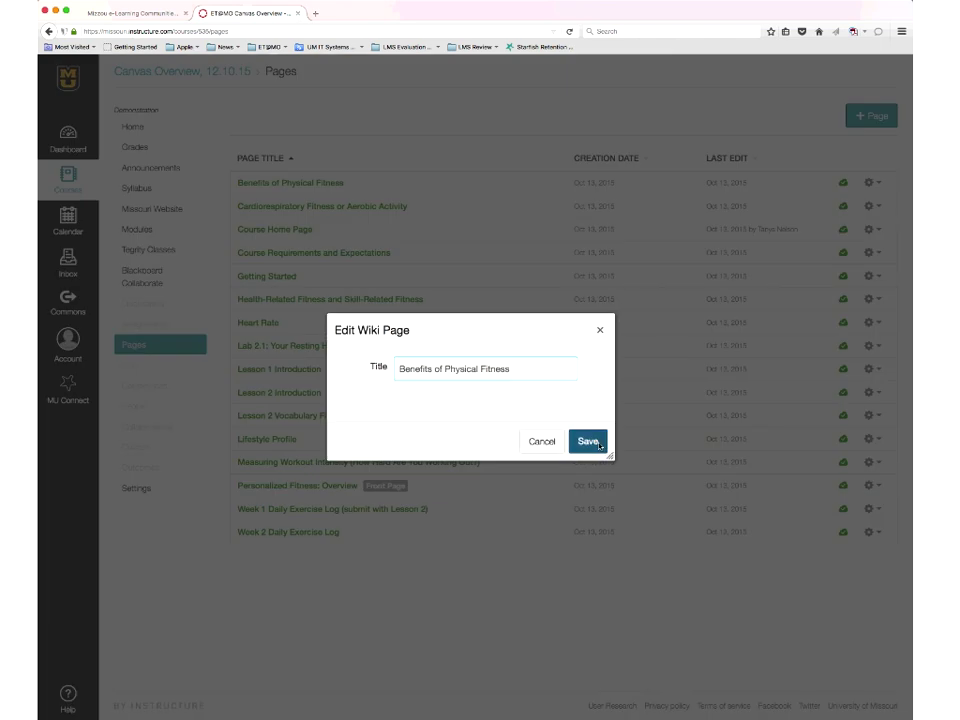
left_click(596, 443)
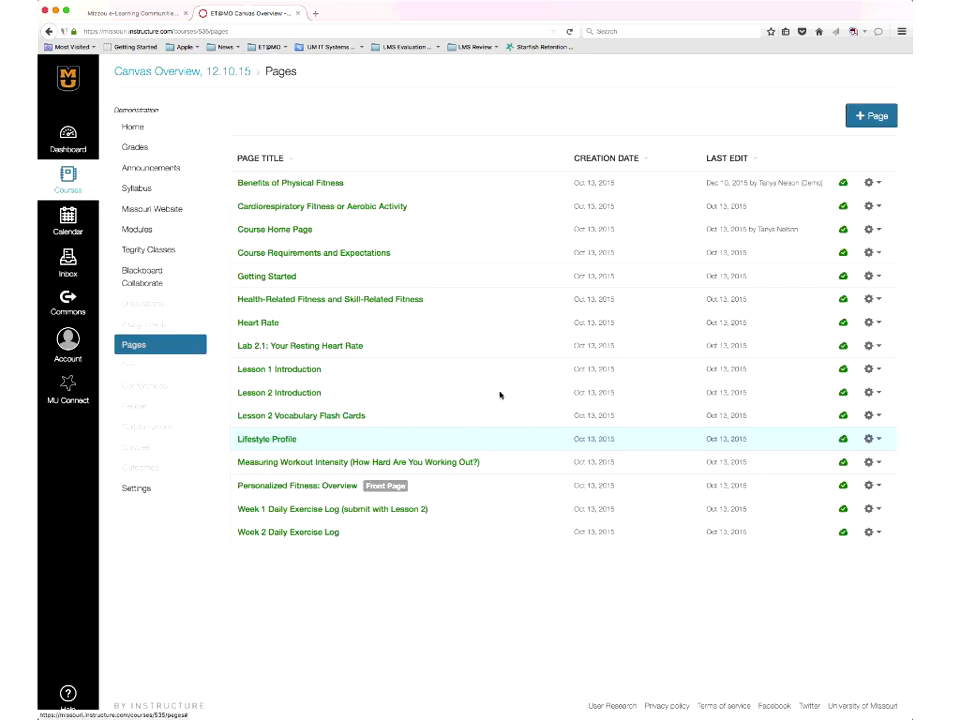
Open the Benefits of Physical Fitness page in the editor and view who can be allowed to edit it, keeping Only teachers.
left_click(289, 184)
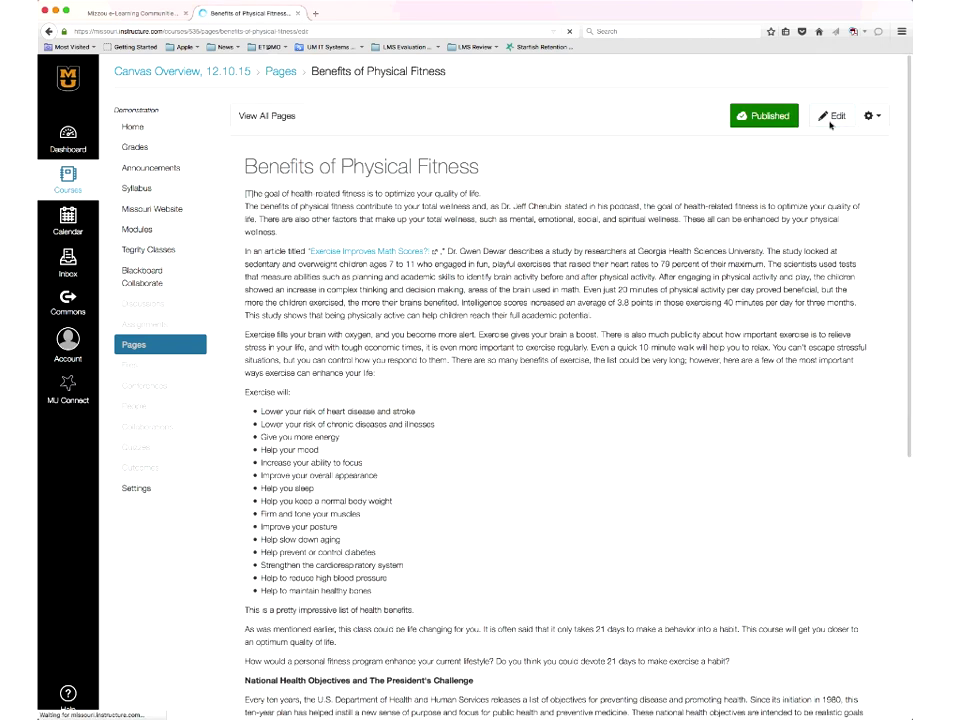
left_click(831, 117)
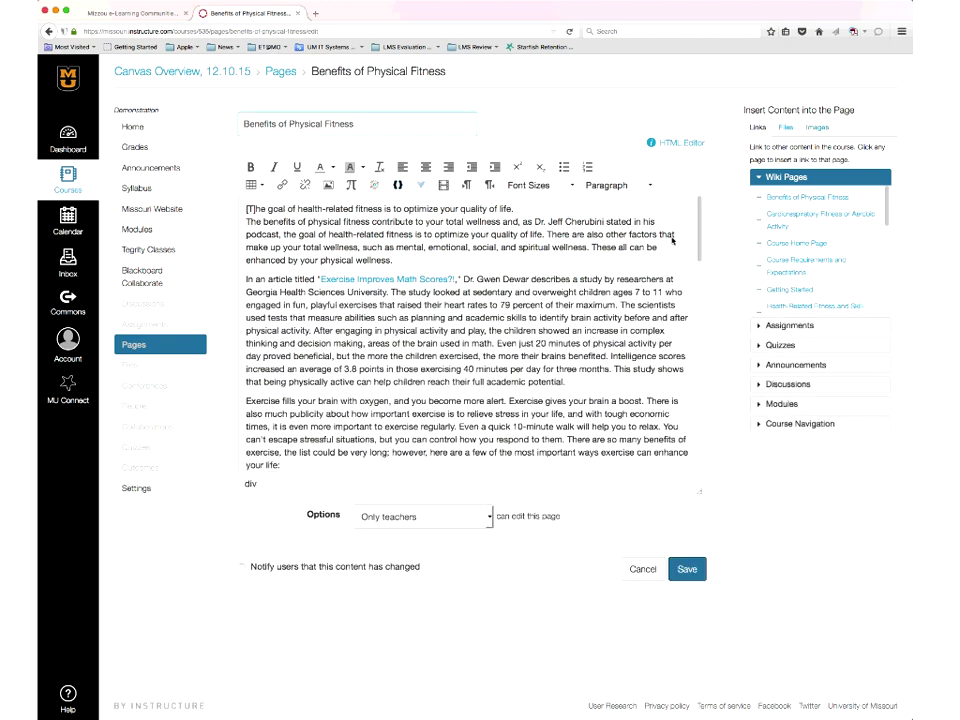
scroll(698, 250, "down", 1)
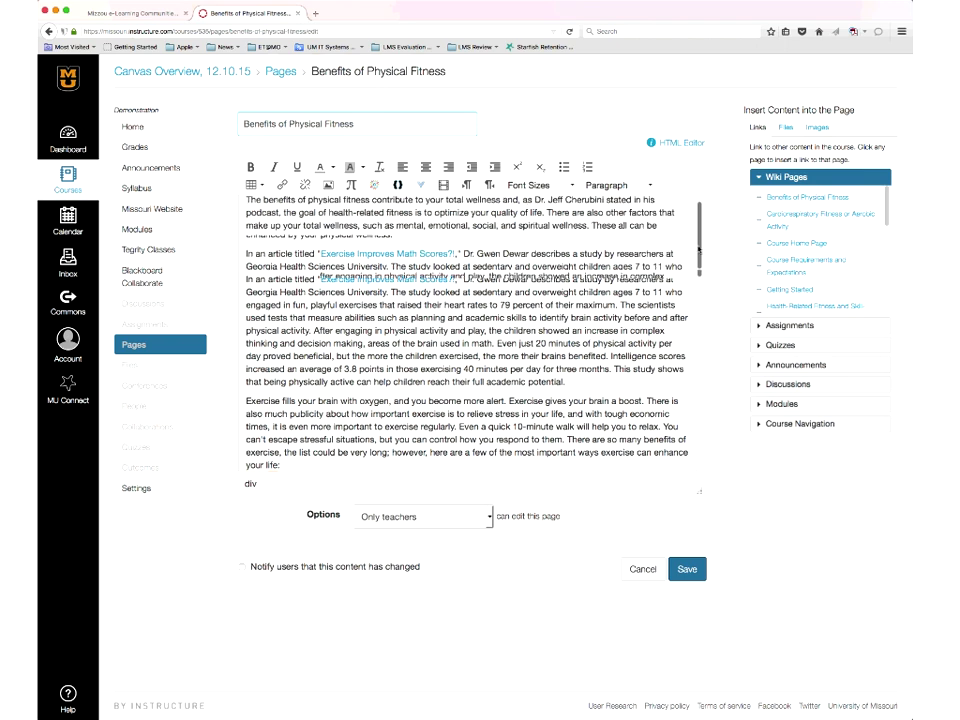
scroll(698, 250, "down", 5)
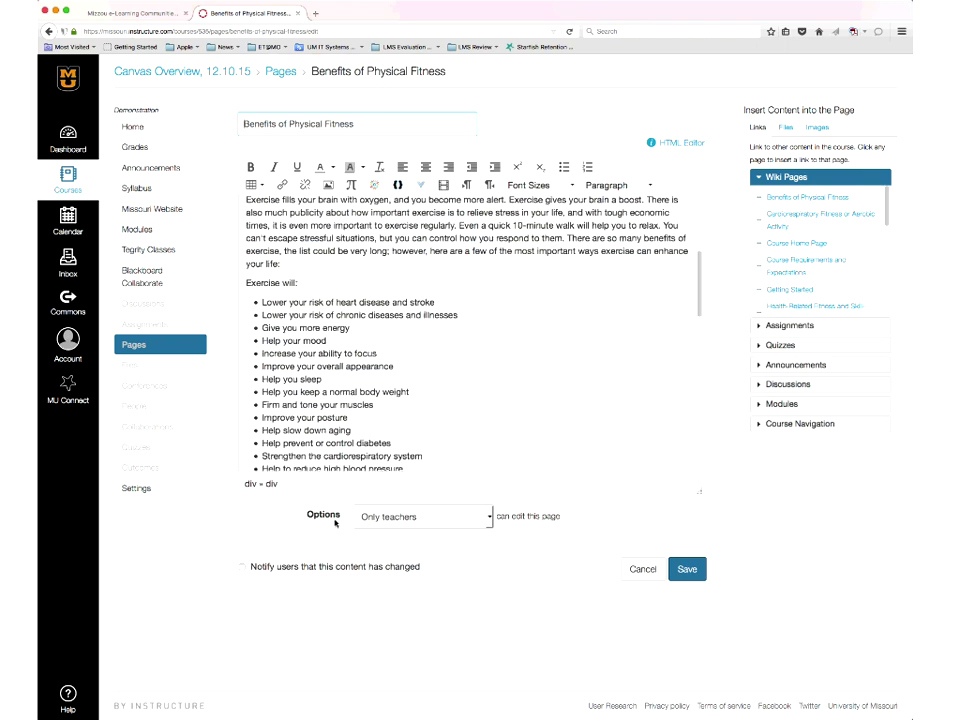
left_click(490, 518)
left_click(490, 518)
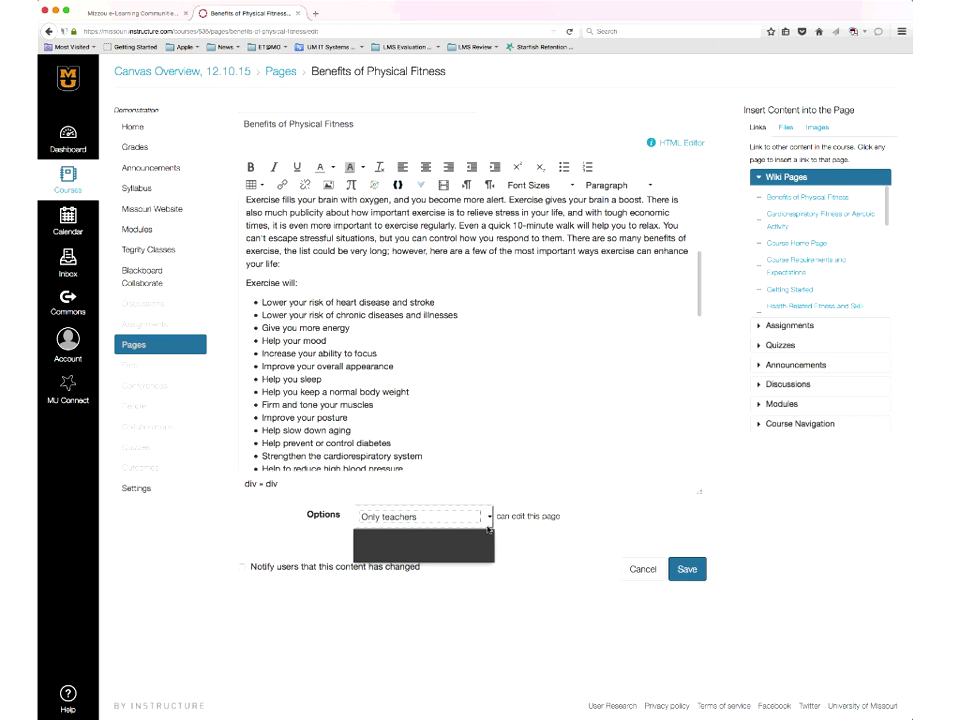
left_click(425, 542)
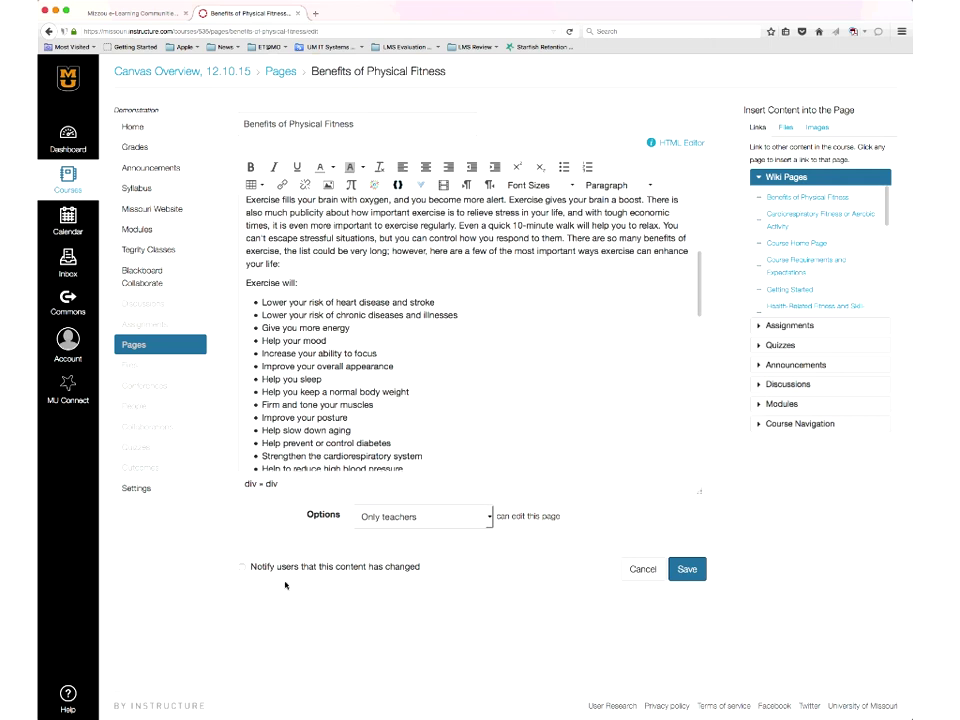
Try the option to notify users that the content has changed, clear it again, and save the page.
left_click(242, 566)
left_click(680, 576)
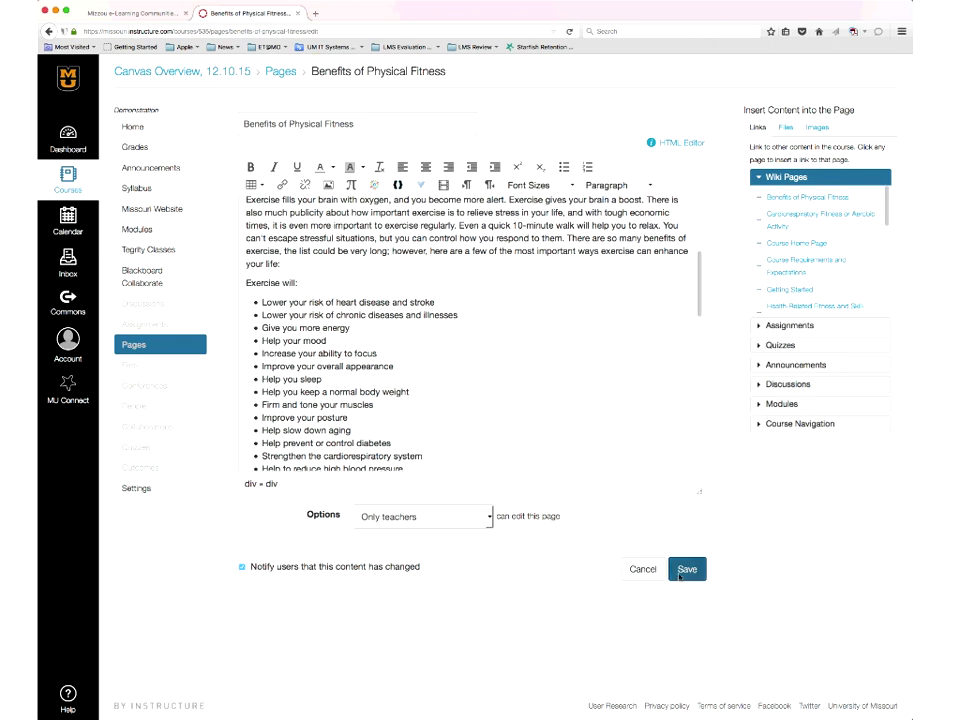
left_click(400, 567)
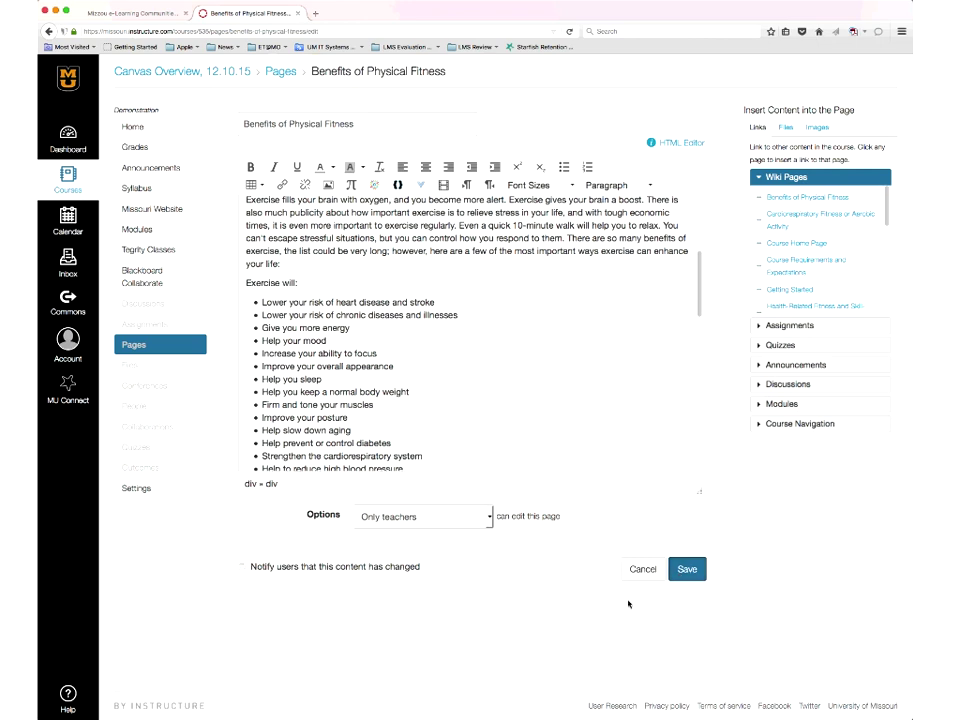
left_click(695, 570)
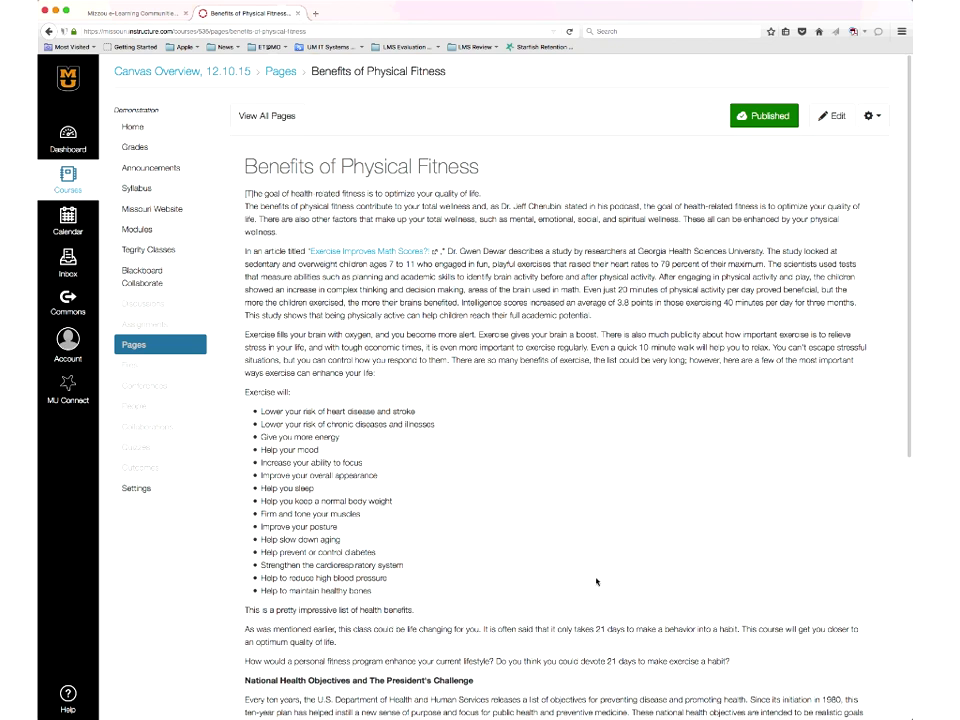
Look over the course's People roster and open the profile of the student listed fourth.
scroll(596, 581, "down", 1)
scroll(596, 581, "down", 2)
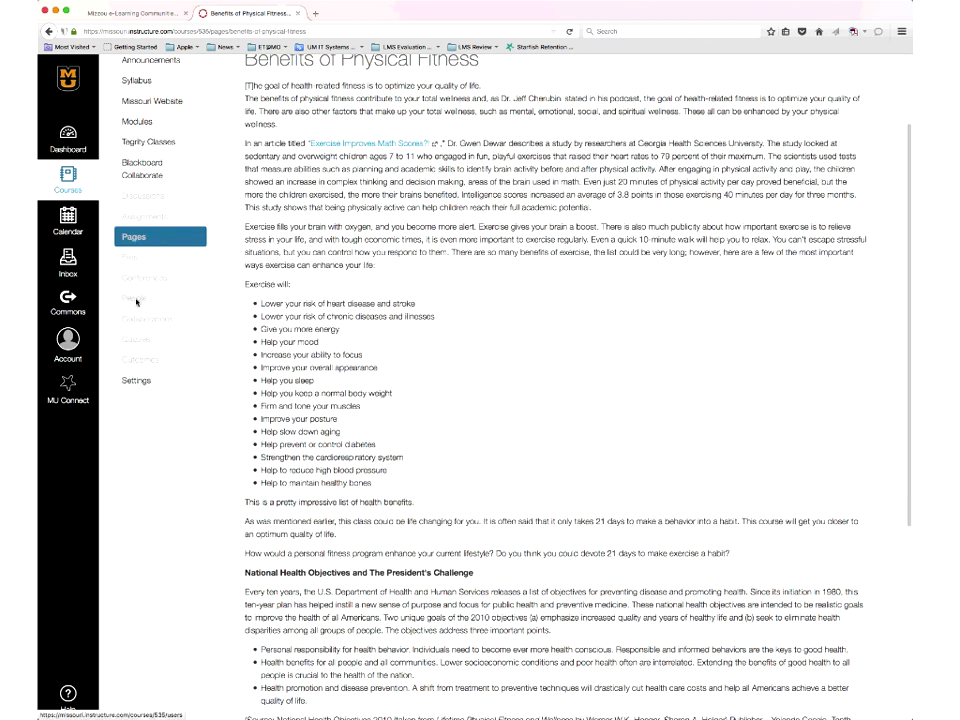
left_click(139, 302)
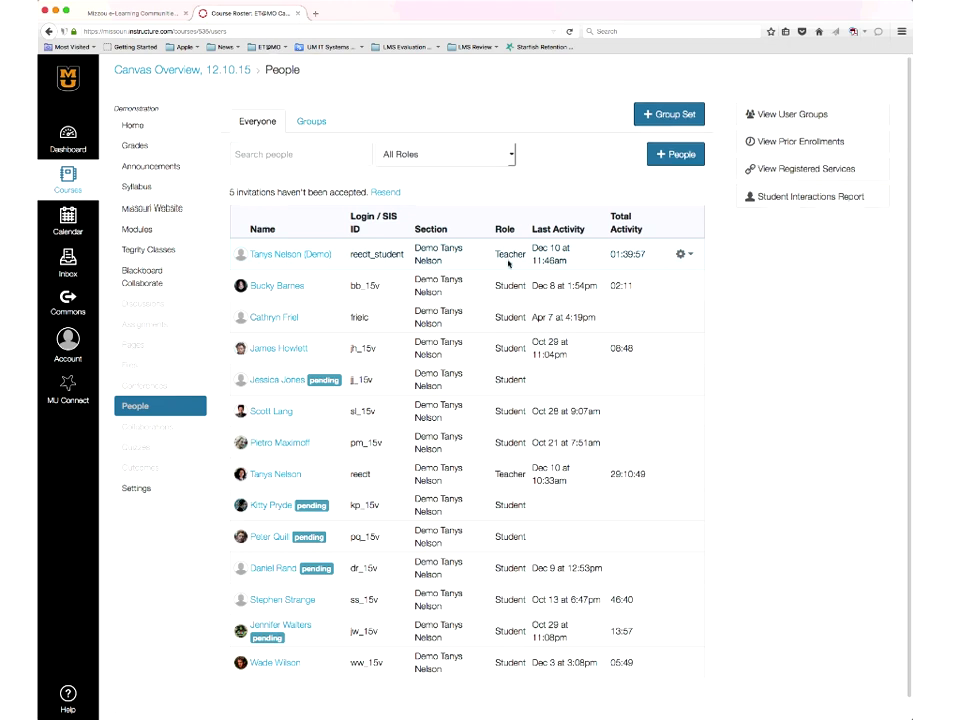
scroll(451, 289, "down", 1)
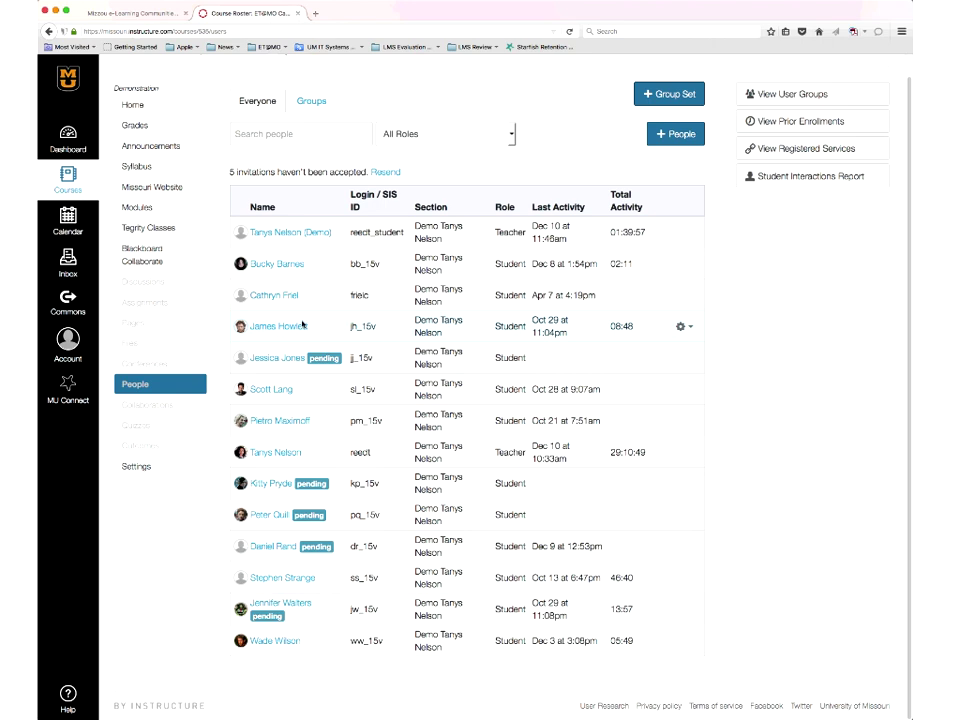
left_click(279, 326)
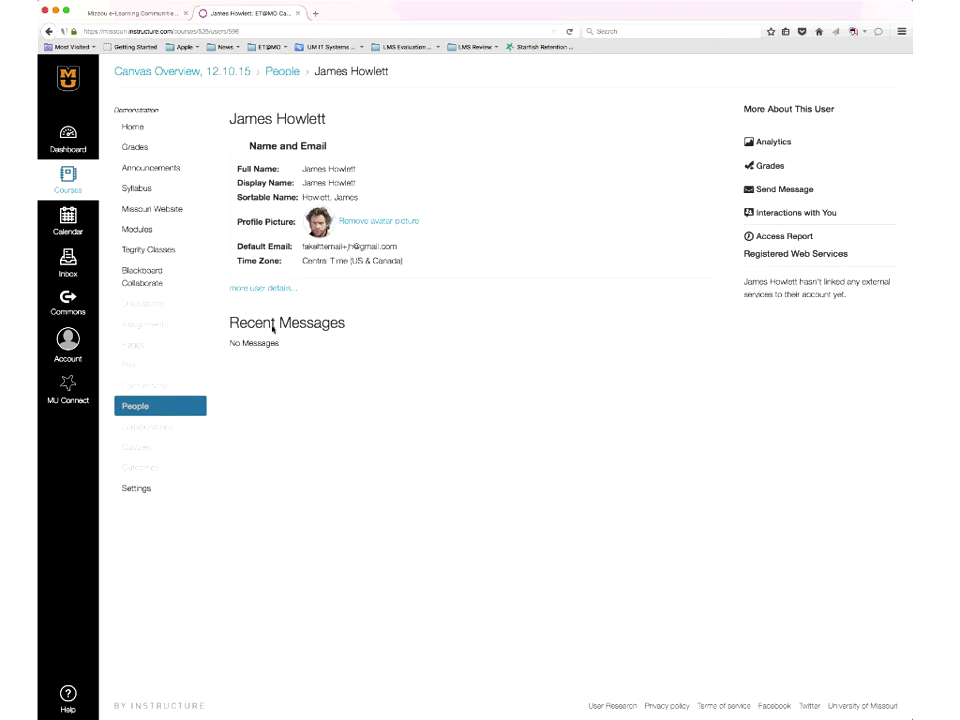
Expand the student's additional user details and examine the student's Analytics page, including its list of other students.
left_click(256, 289)
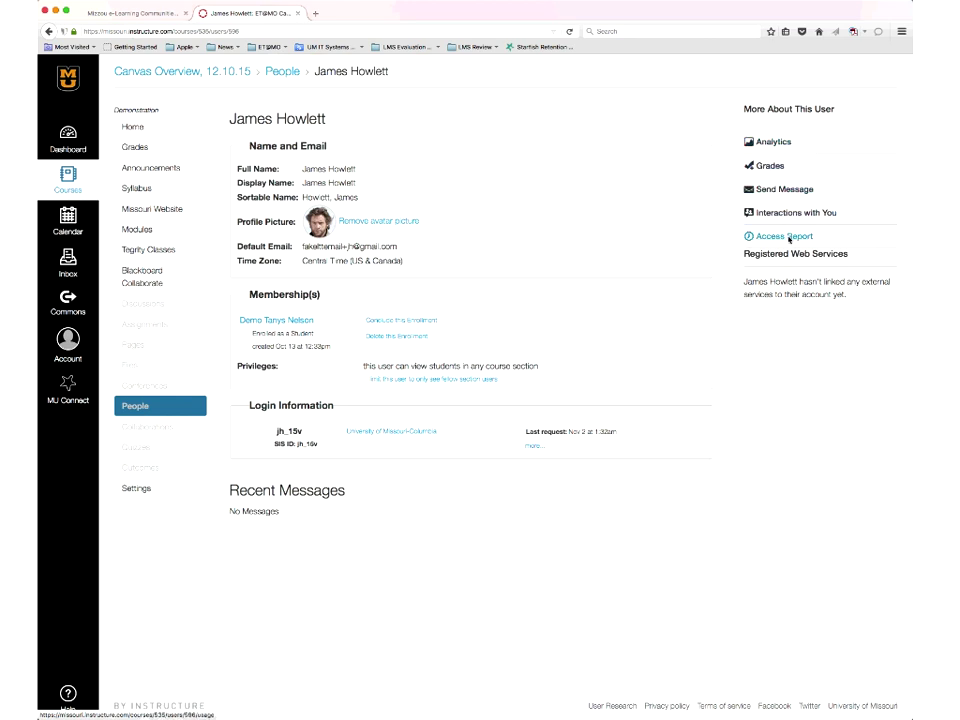
left_click(779, 144)
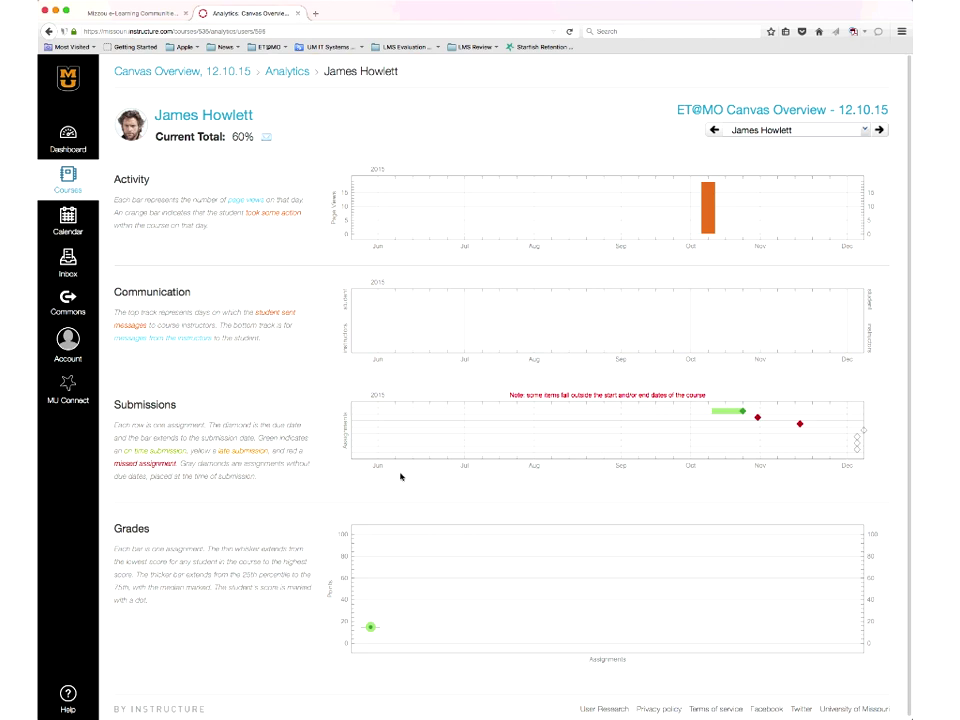
mouse_move(380, 644)
left_click(865, 131)
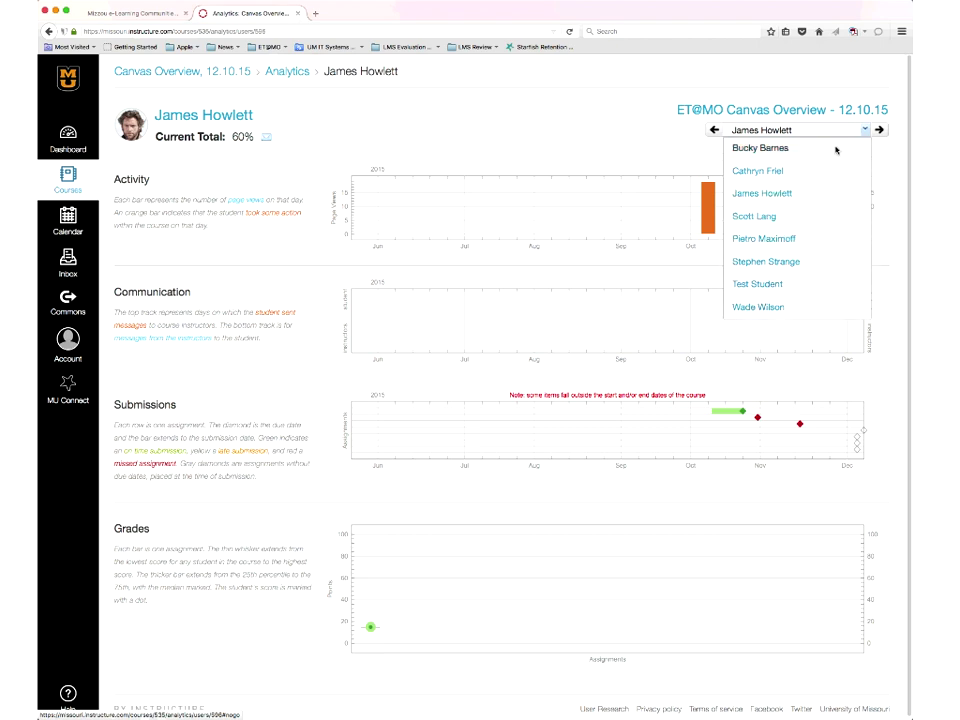
left_click(879, 154)
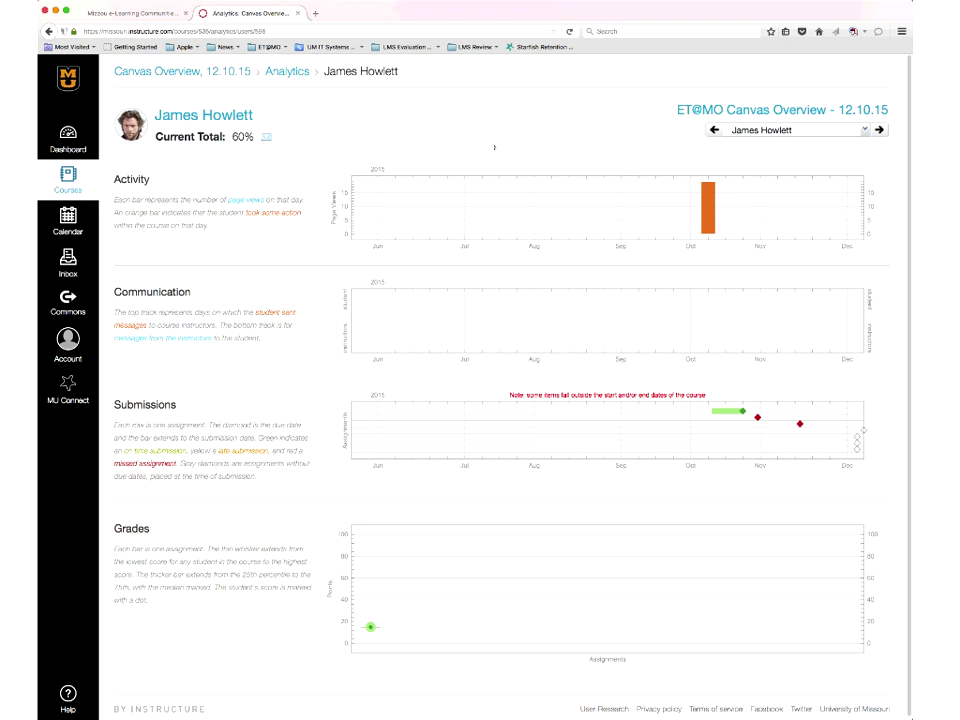
Return to the course's People roster and view the Create Group Set options under Groups, closing them without saving.
left_click(192, 73)
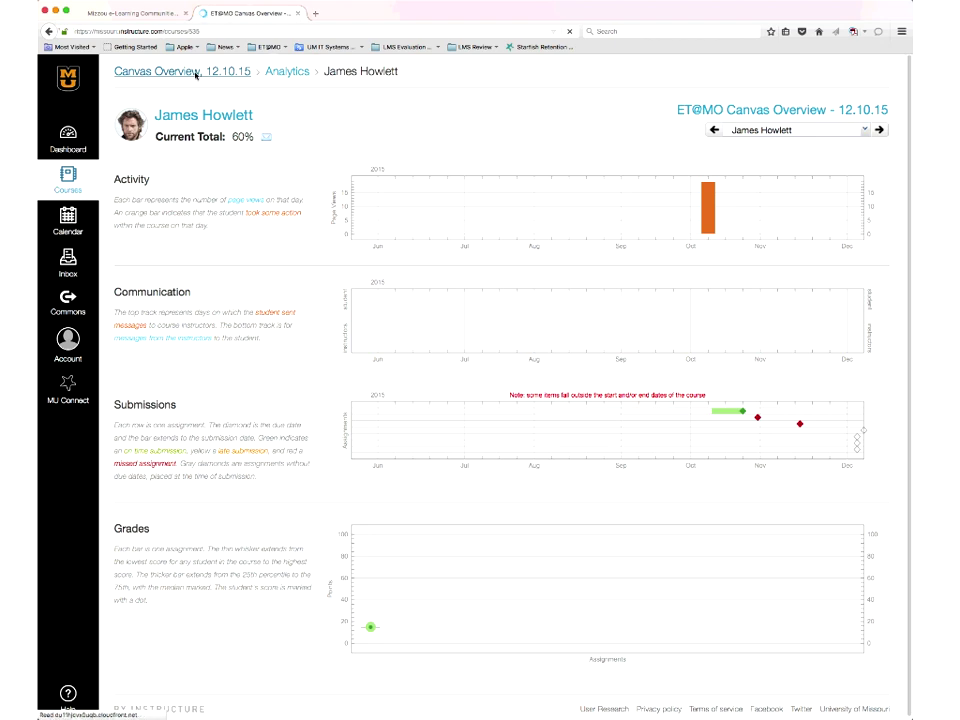
left_click(135, 407)
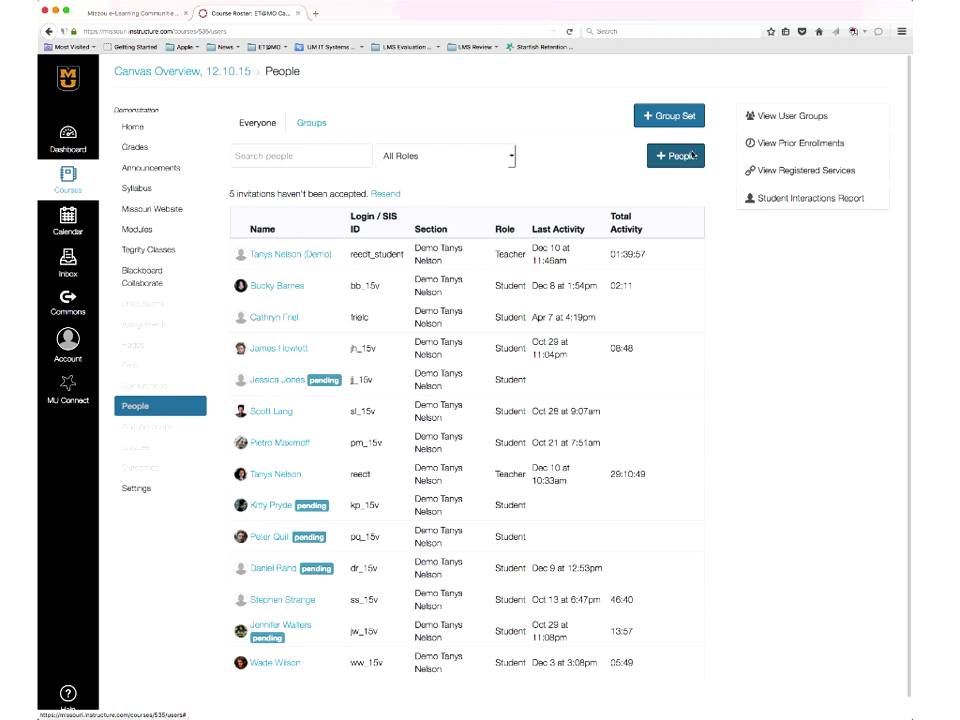
left_click(313, 124)
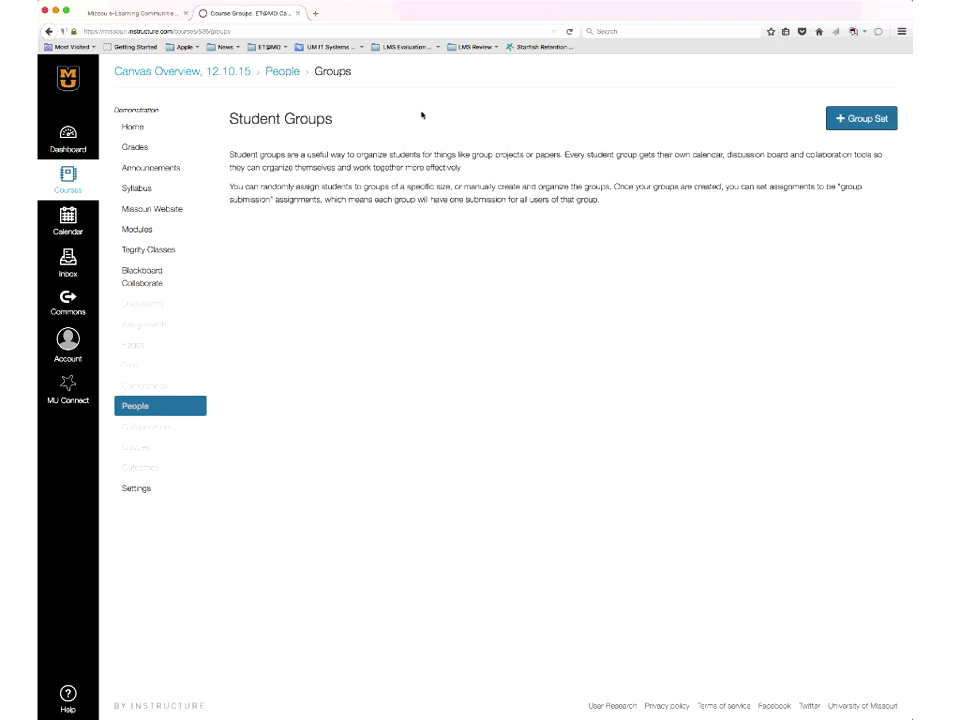
left_click(862, 119)
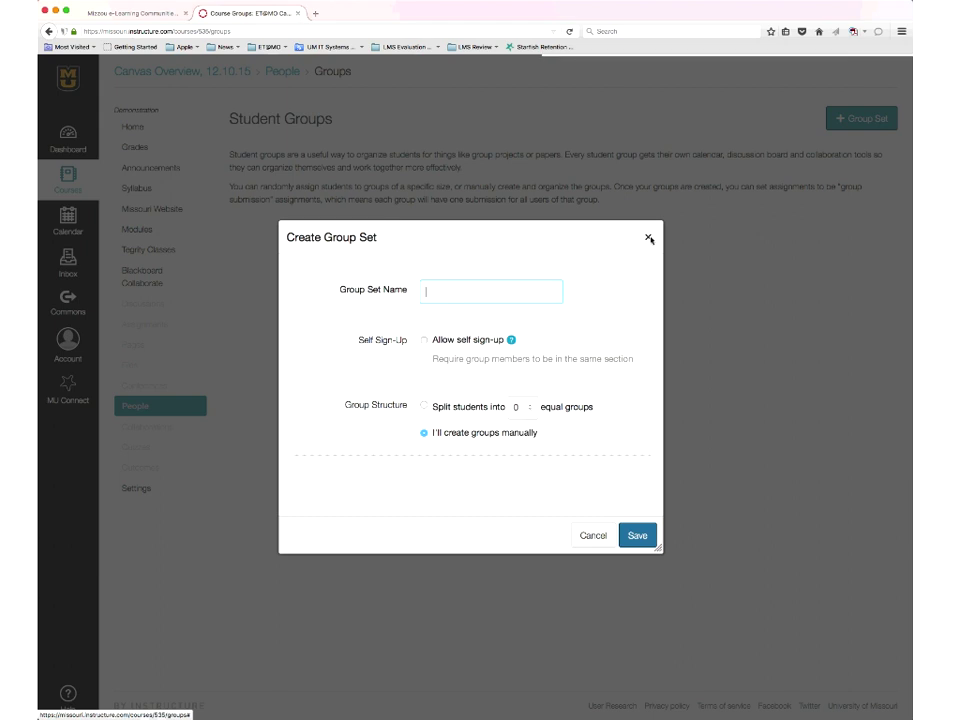
left_click(648, 238)
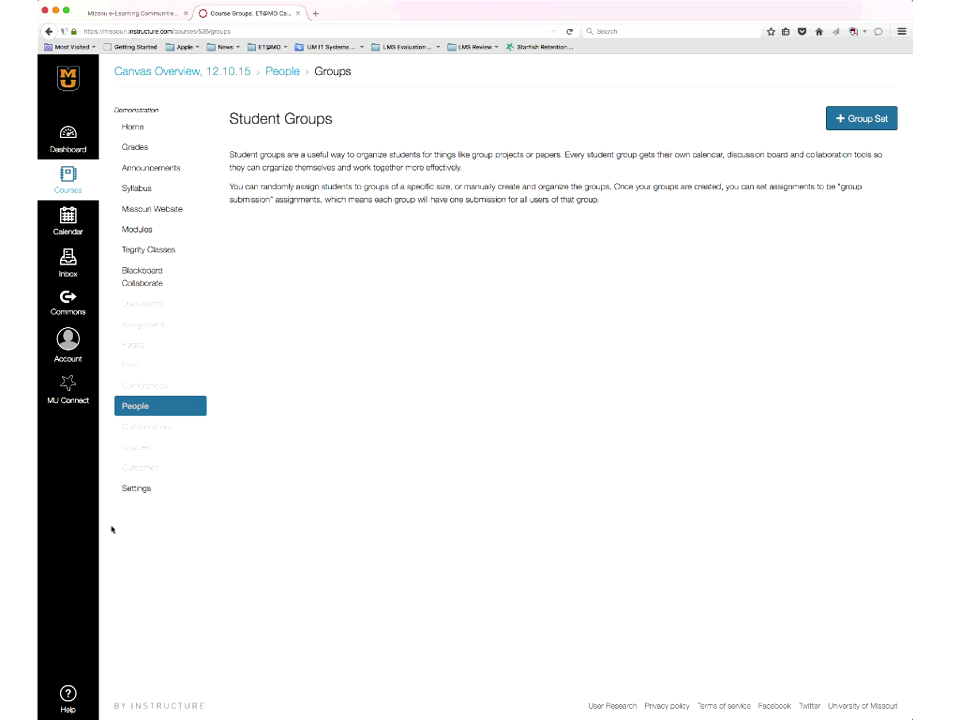
View the Canvas Help options and open the Canvas instructor help from the Mizzou e-learning communities page.
left_click(79, 698)
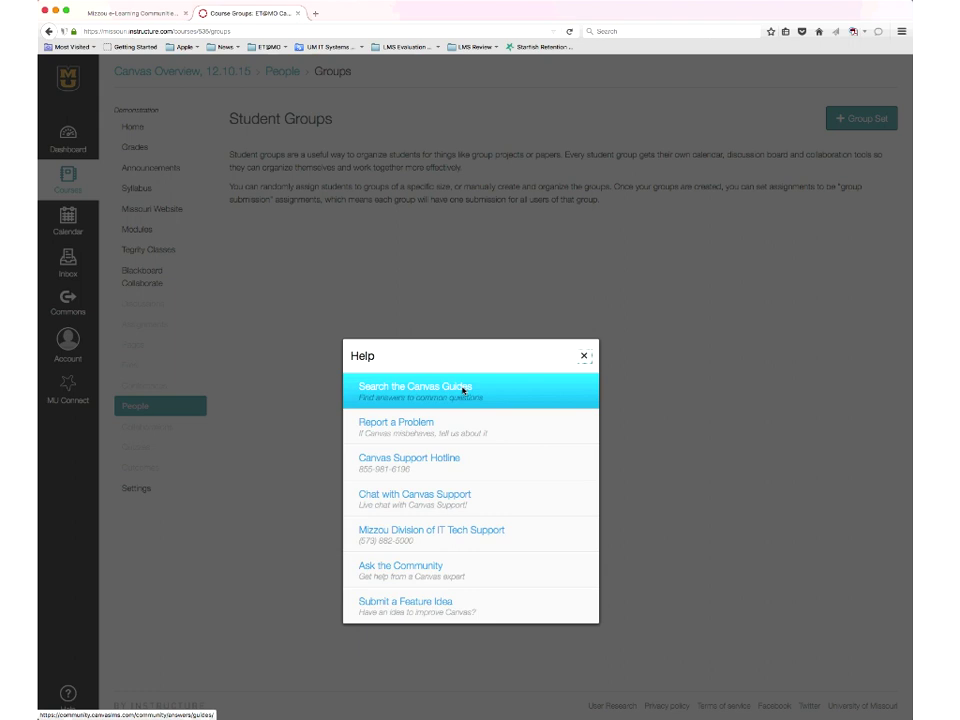
left_click(135, 13)
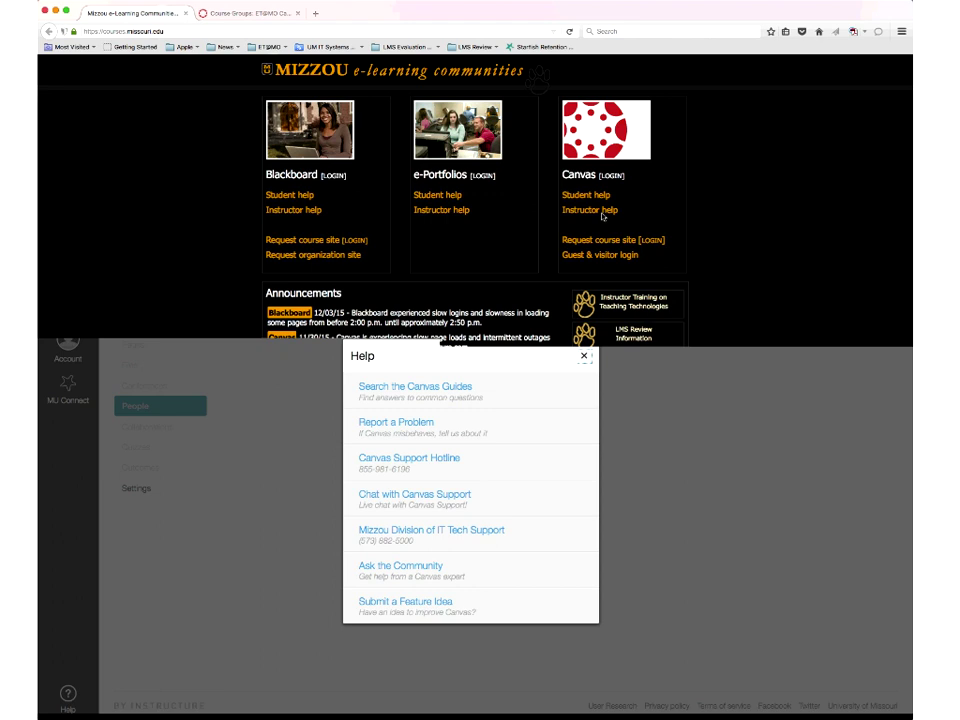
left_click(601, 212)
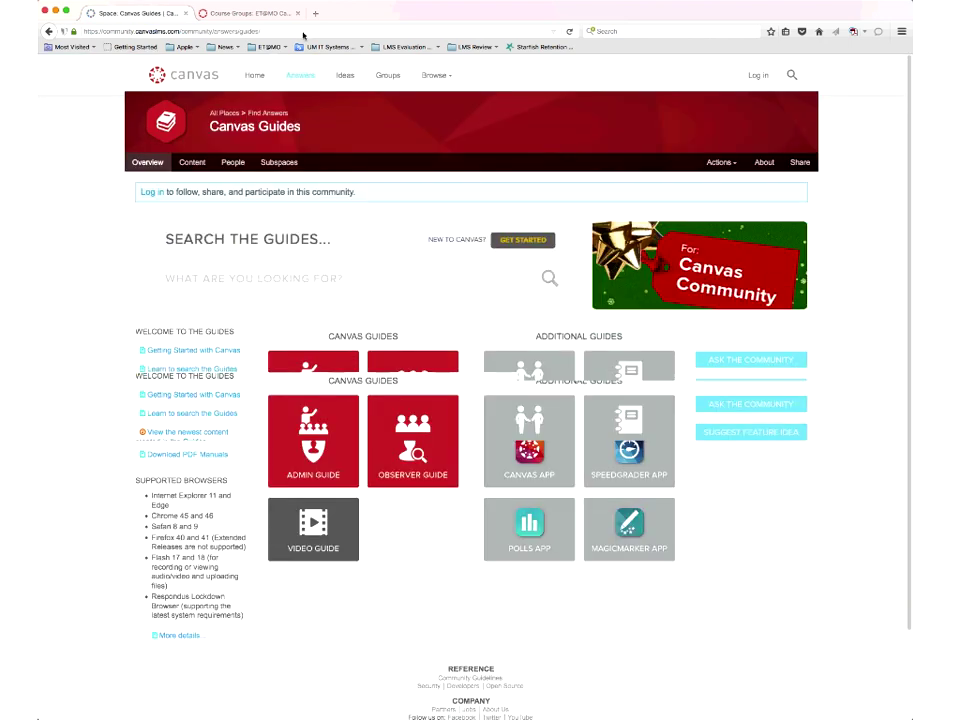
left_click(304, 33)
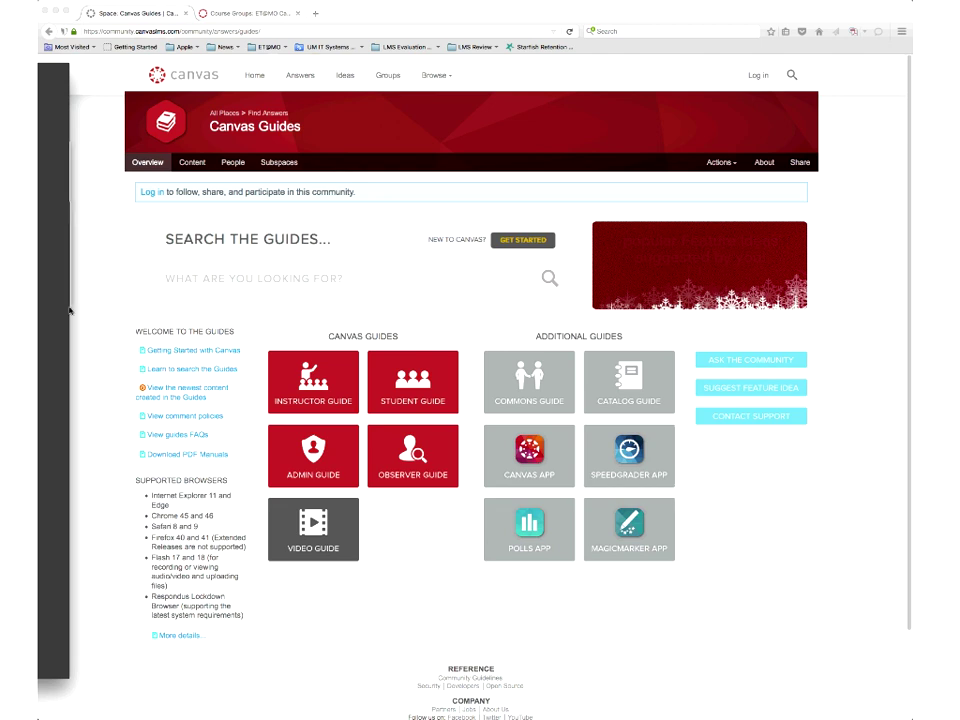
left_click_drag(69, 310, 158, 313)
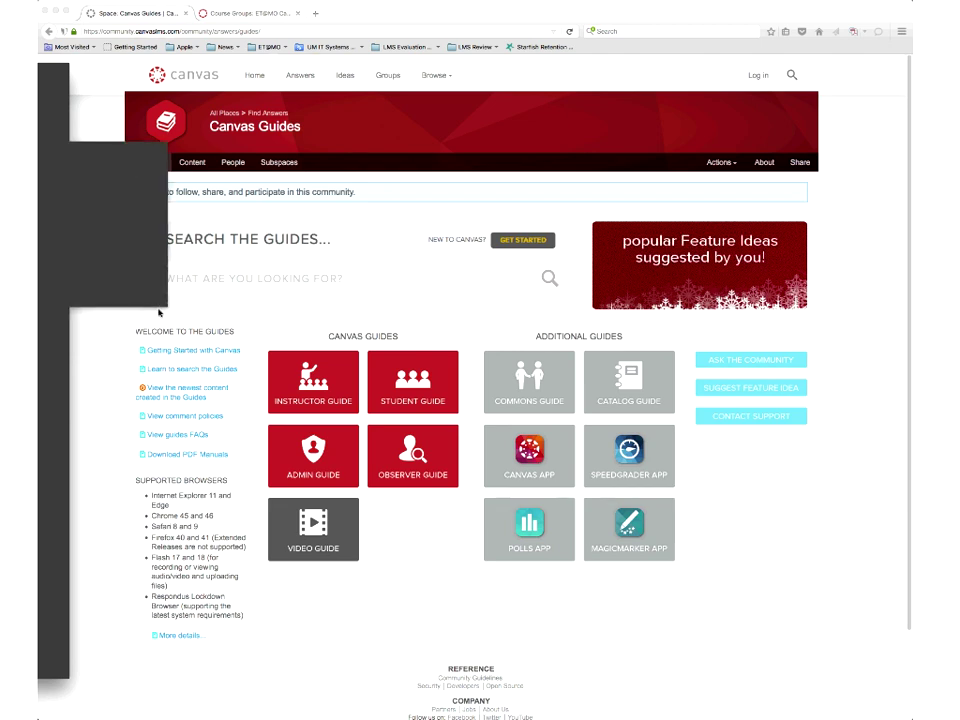